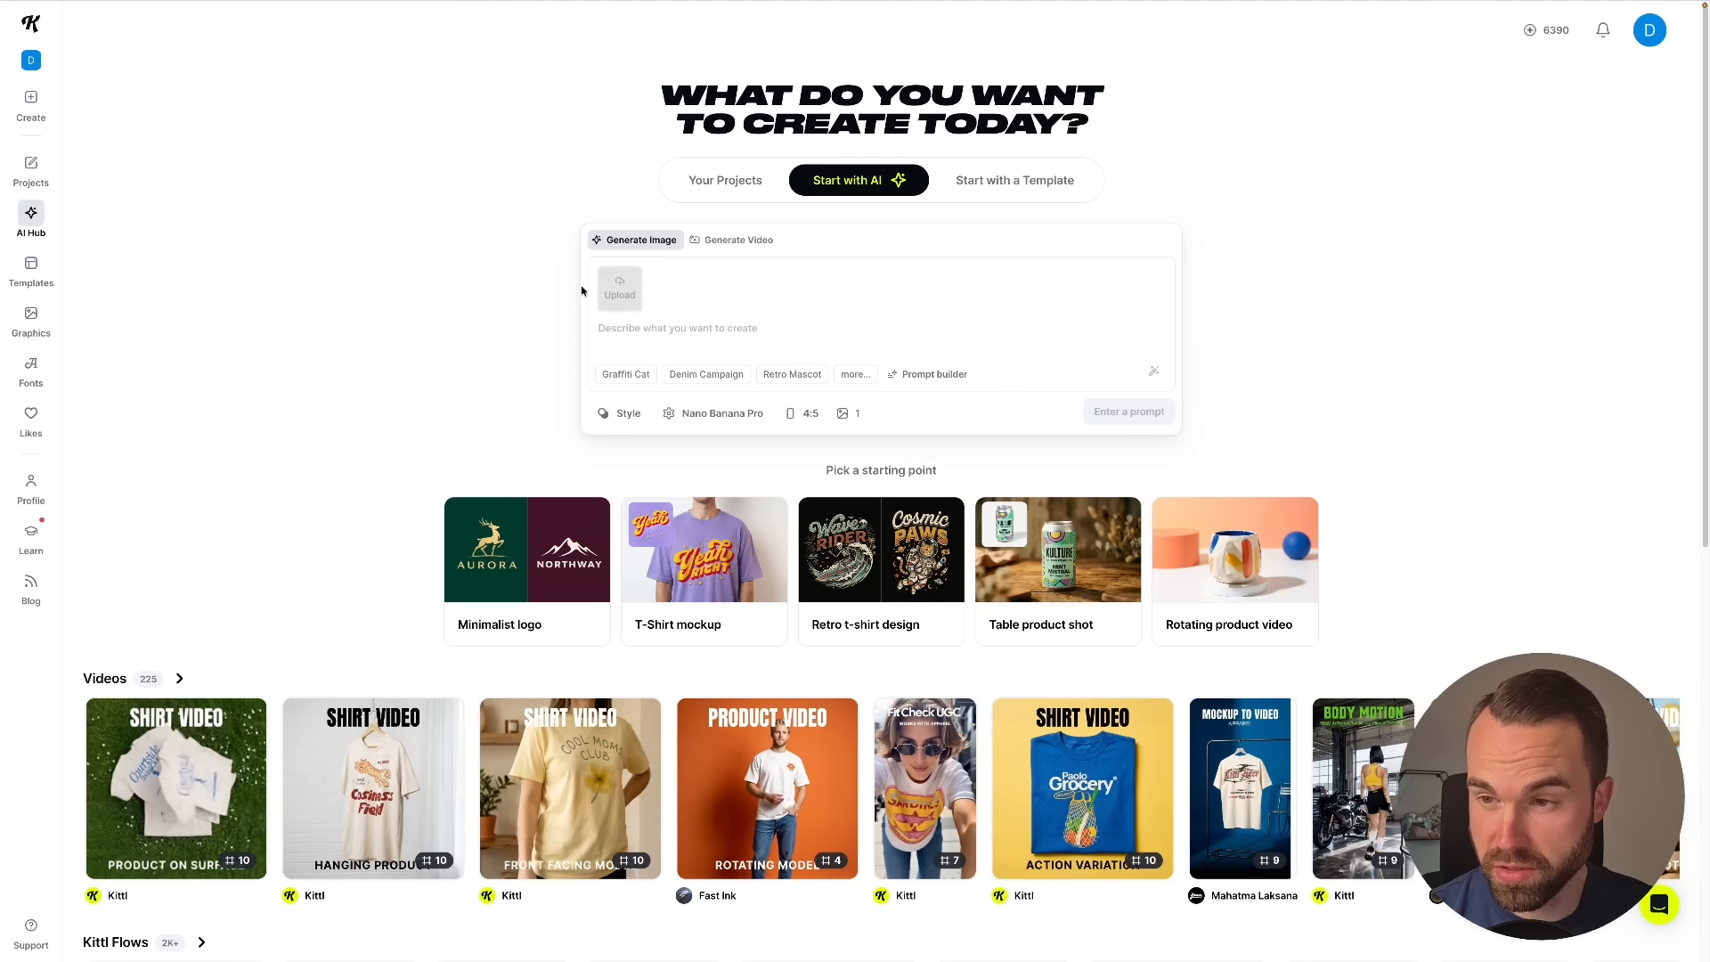
- Look through the featured image styles in the style gallery without choosing one
{"action": "left_click", "coordinate": [628, 415]}
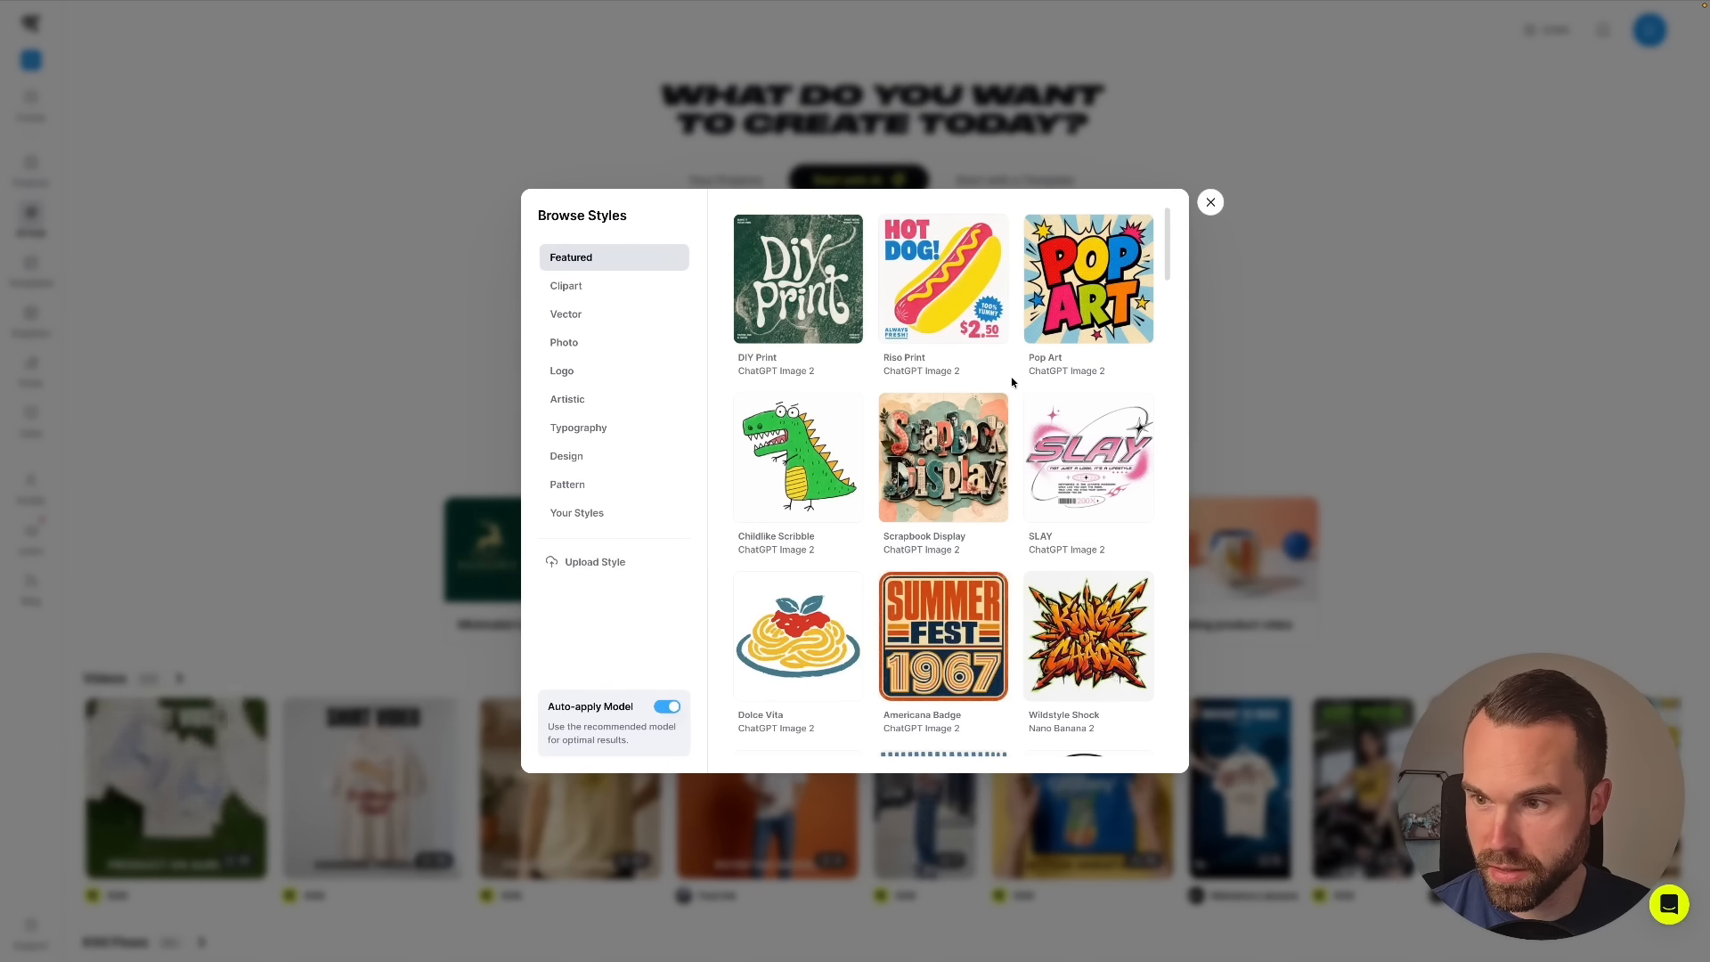
{"action": "scroll", "coordinate": [1012, 382], "scroll_direction": "down", "scroll_amount": 8}
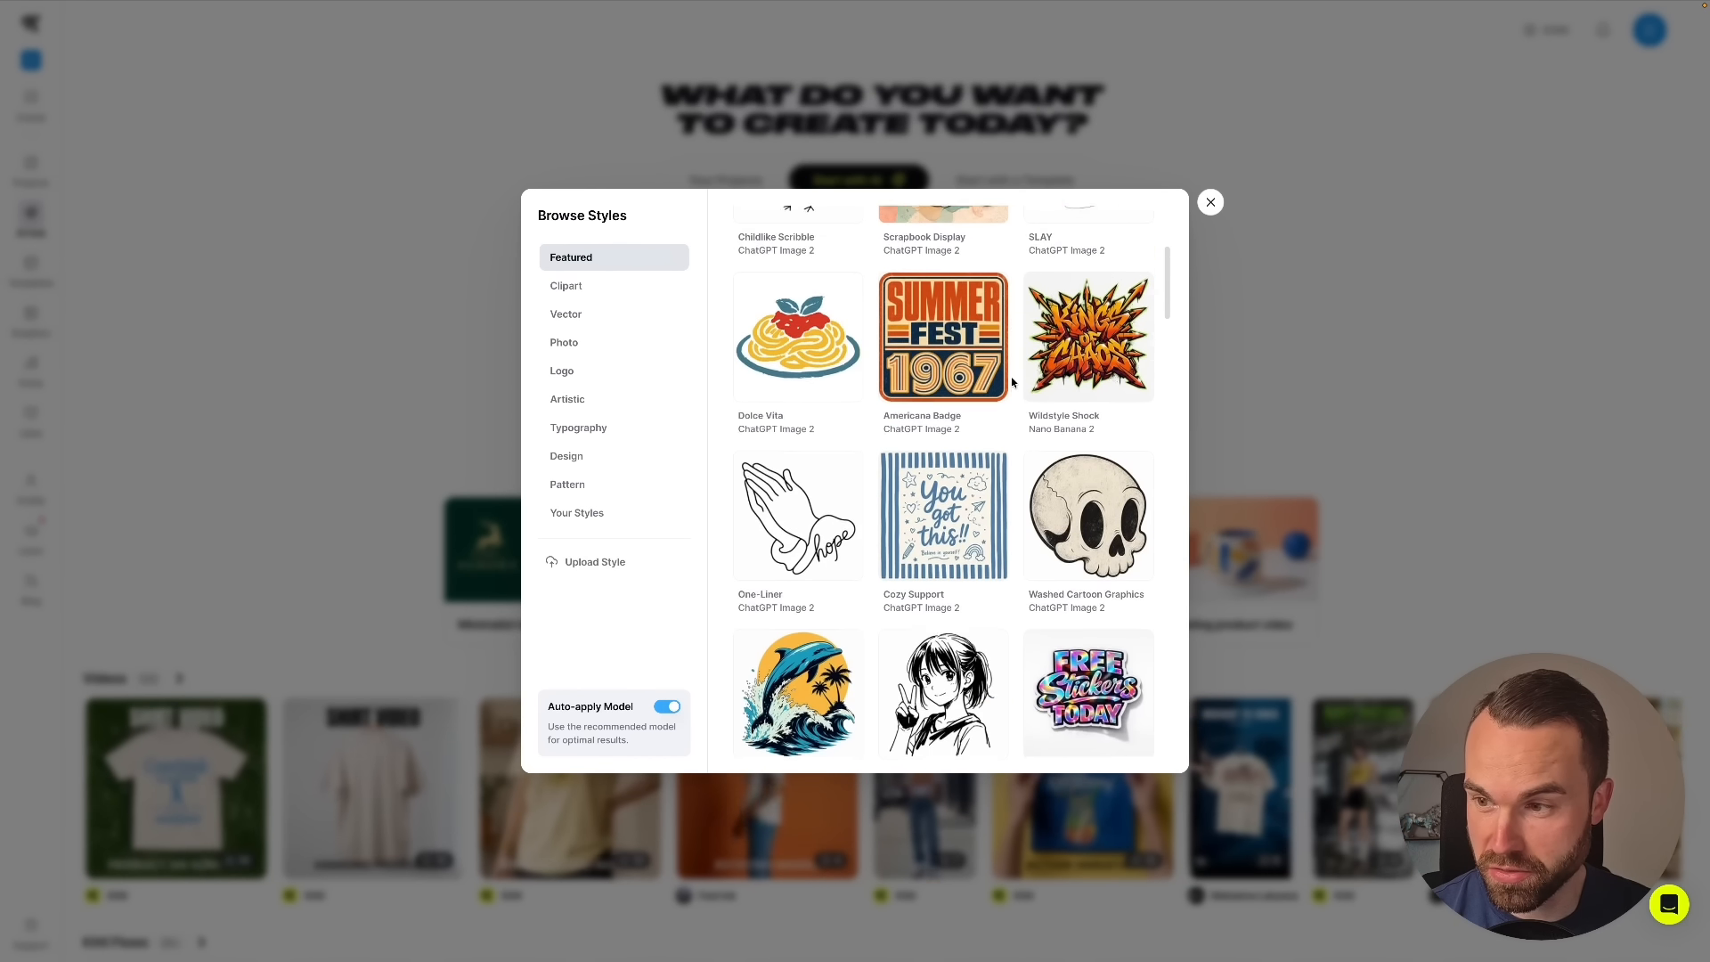
{"action": "scroll", "coordinate": [1012, 382], "scroll_direction": "down", "scroll_amount": 8}
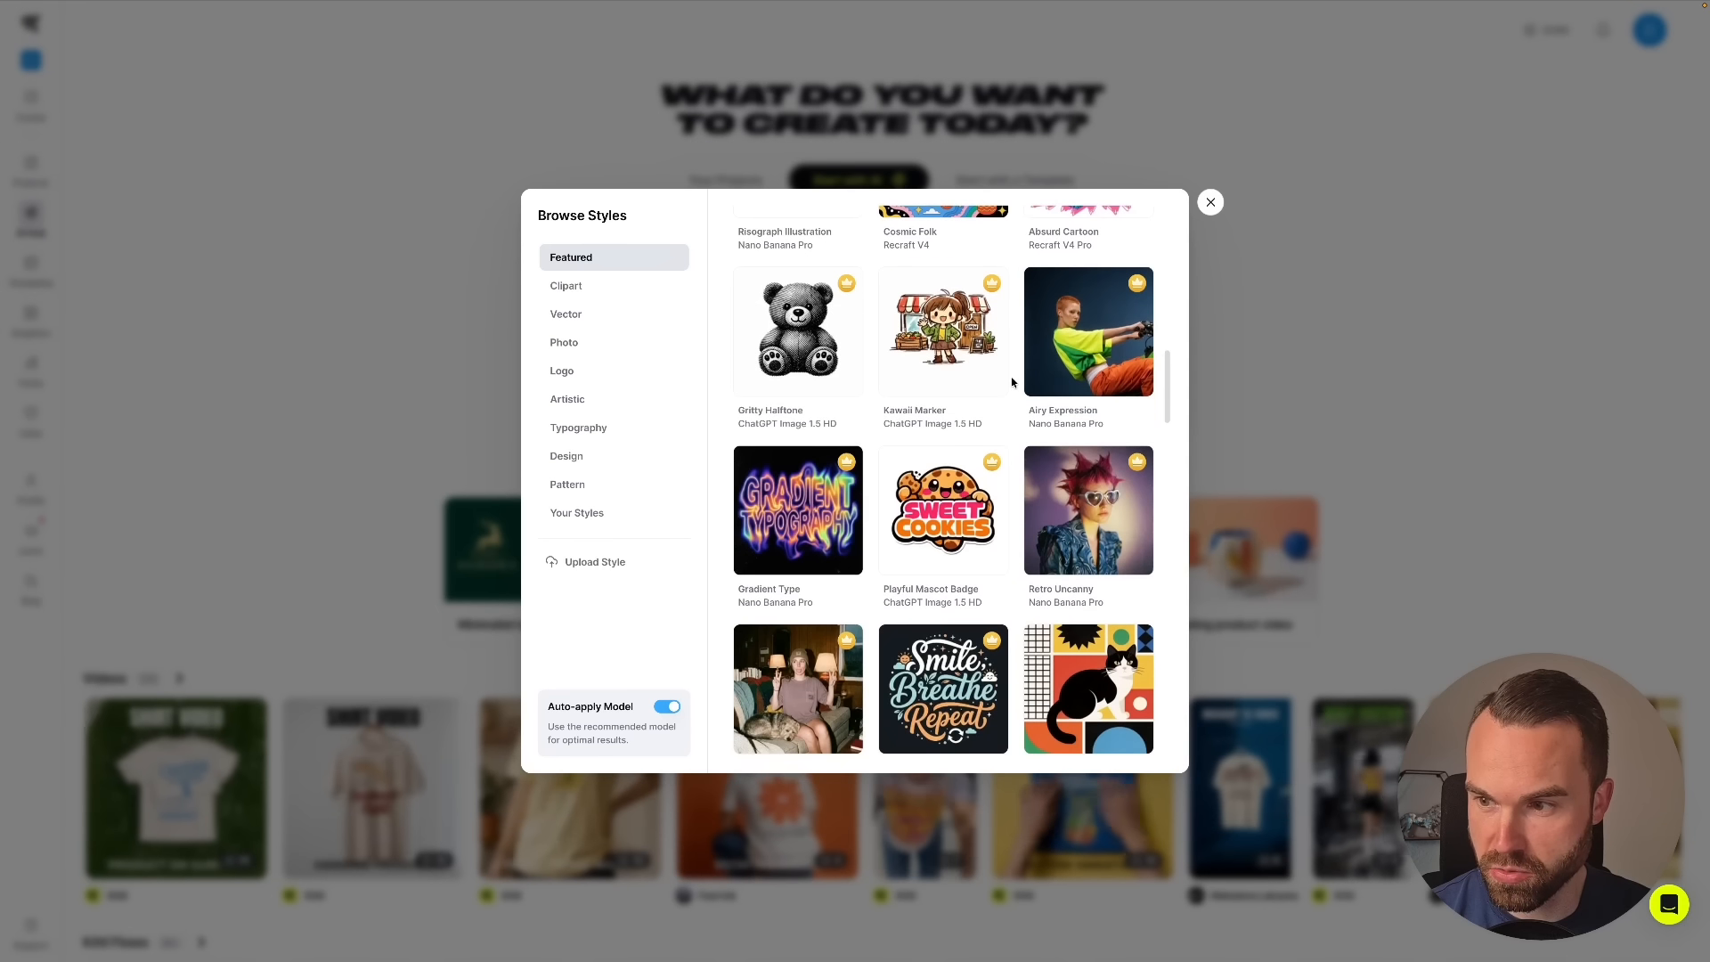
{"action": "left_click", "coordinate": [1211, 202]}
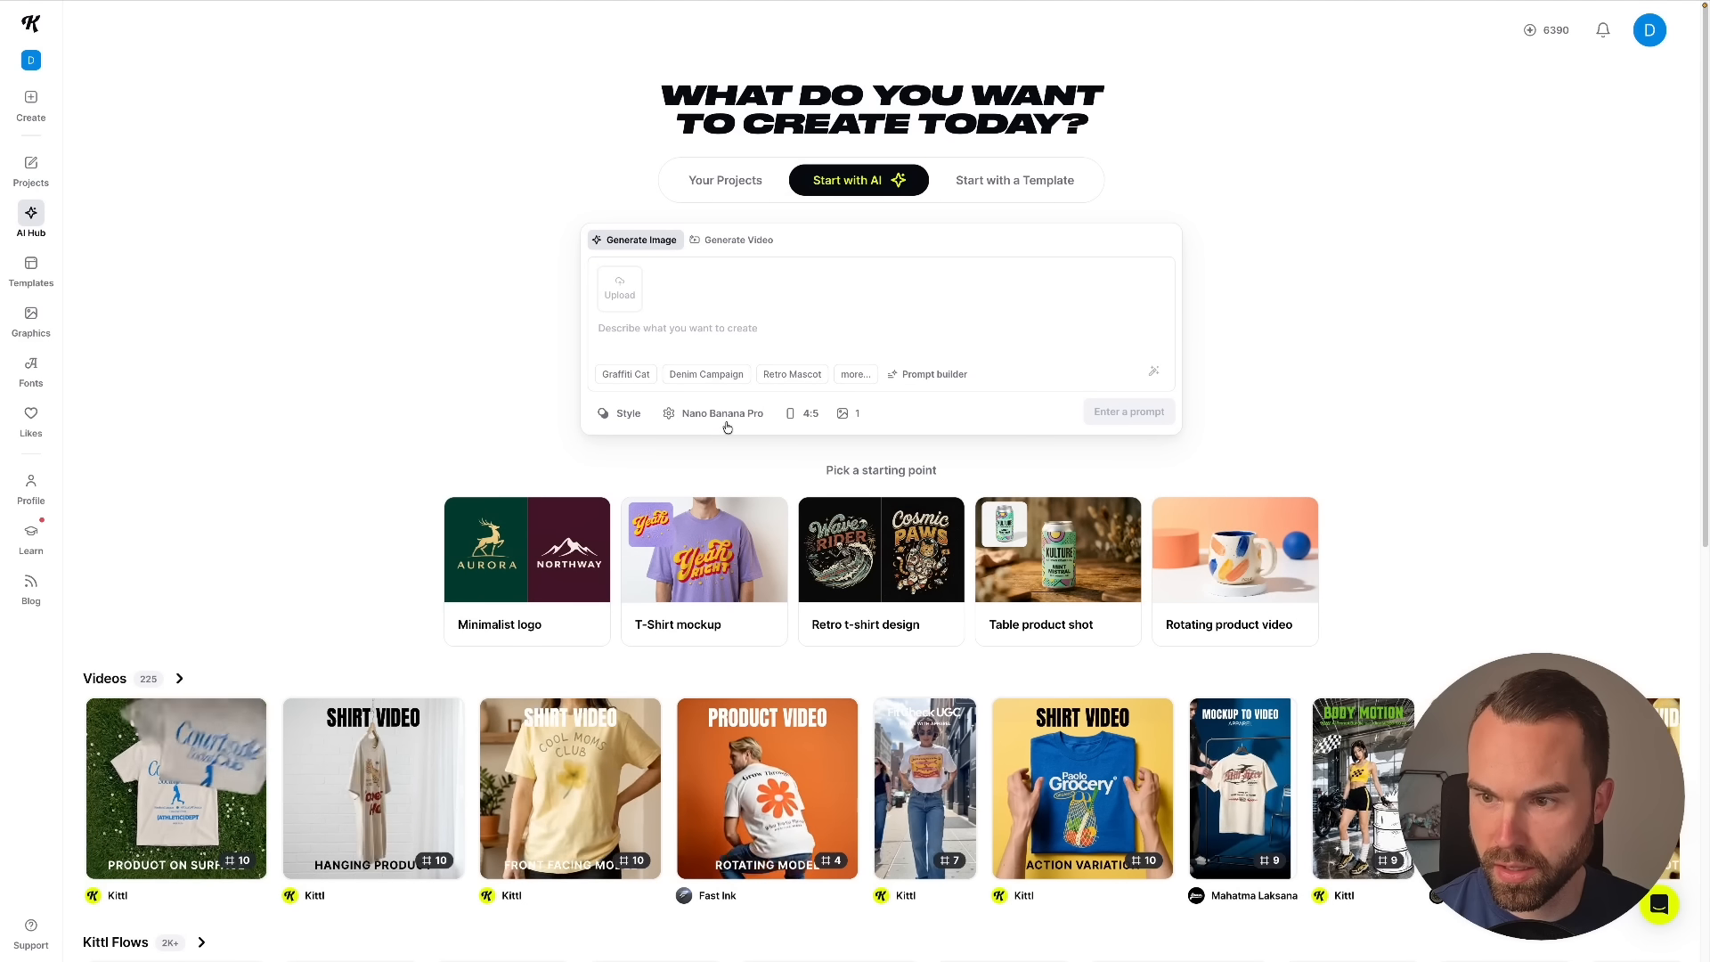
- Look through the recommended AI image models, comparing their purposes, generation times and credit costs
{"action": "left_click", "coordinate": [728, 415]}
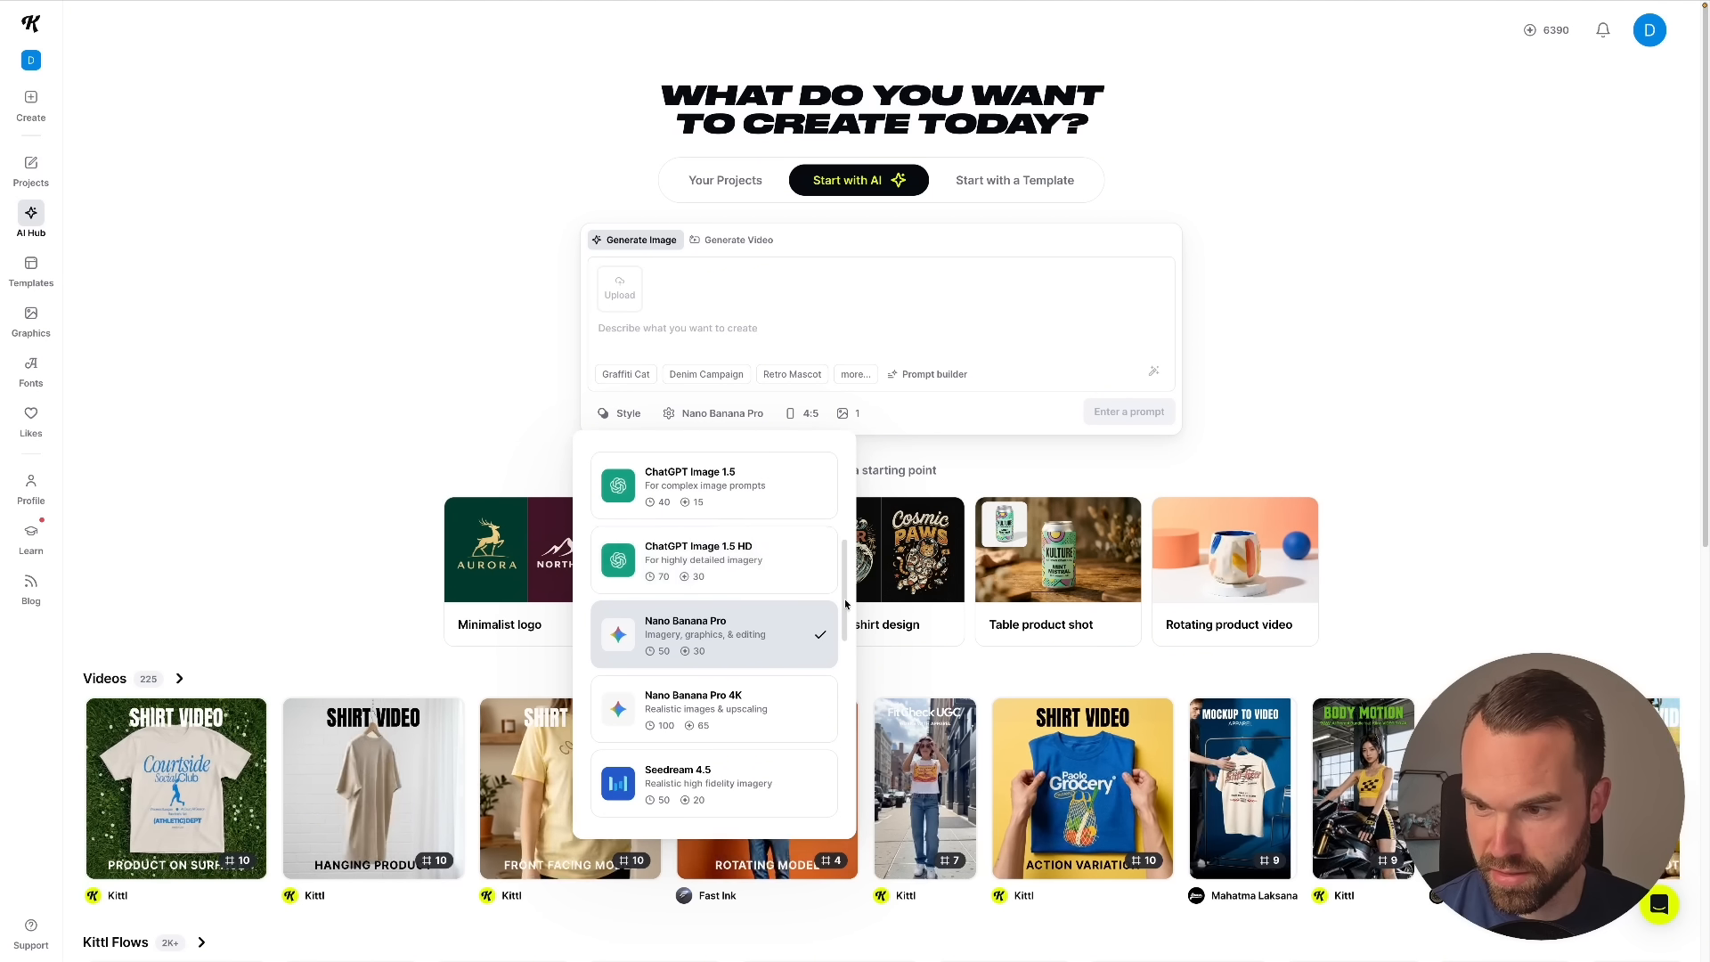
{"action": "scroll", "coordinate": [844, 535], "scroll_direction": "up", "scroll_amount": 4}
{"action": "scroll", "coordinate": [846, 514], "scroll_direction": "up", "scroll_amount": 1}
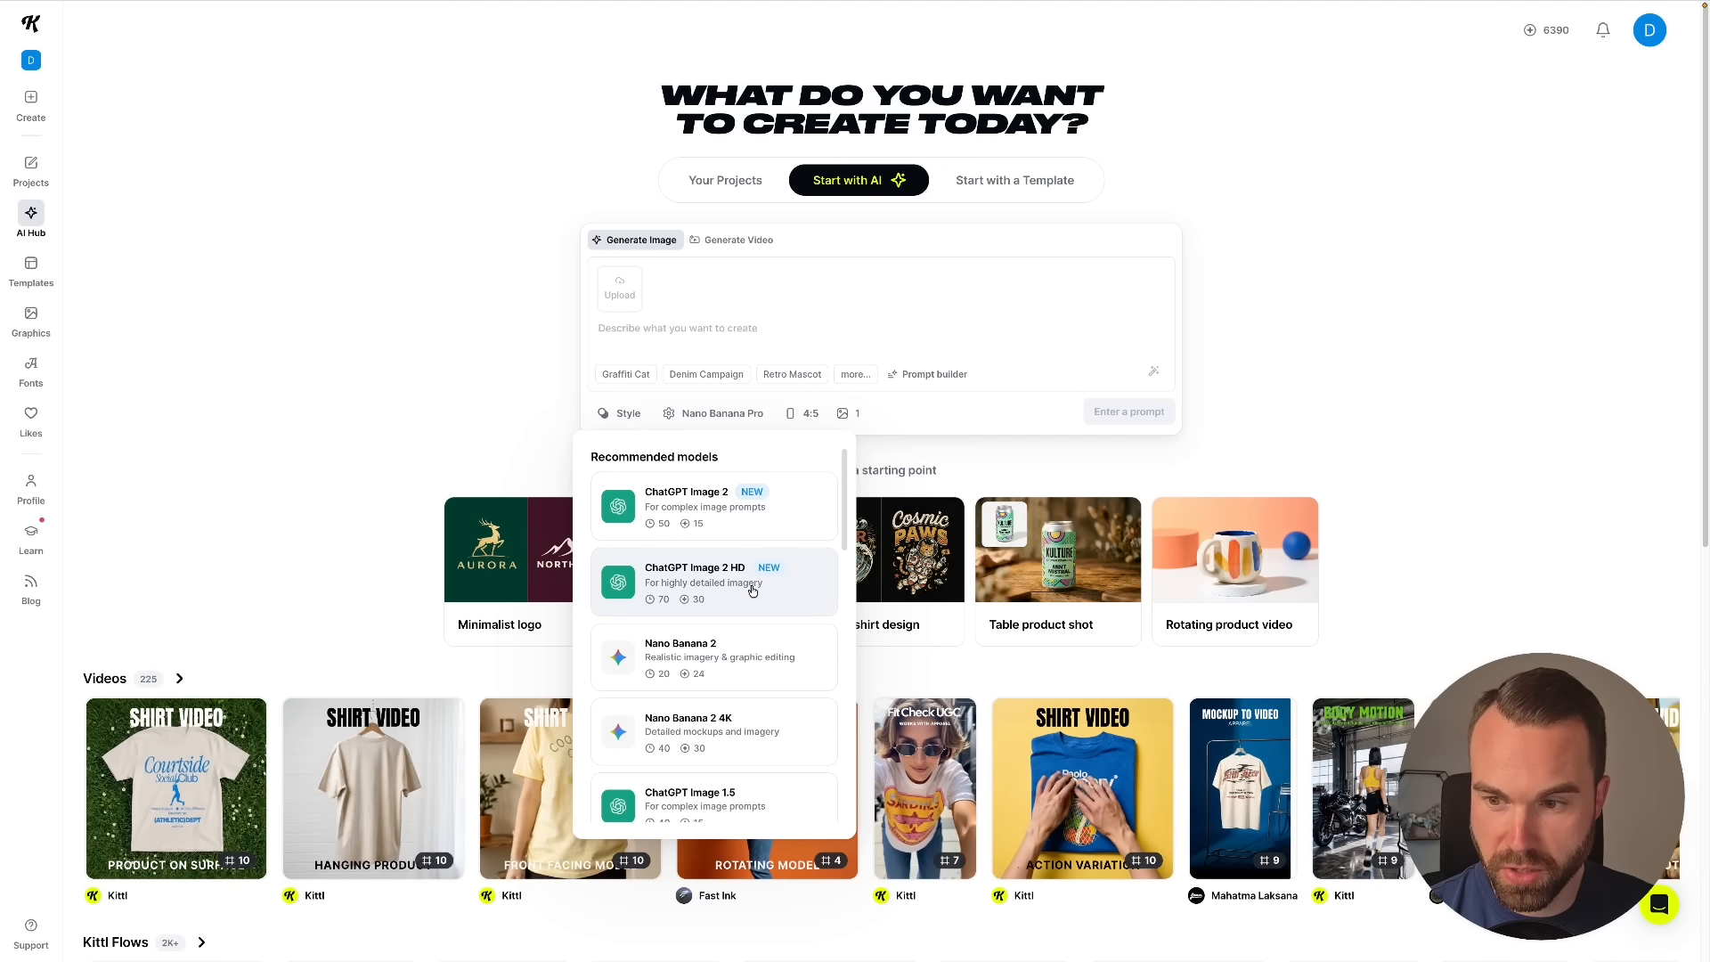
{"action": "scroll", "coordinate": [735, 588], "scroll_direction": "down", "scroll_amount": 3}
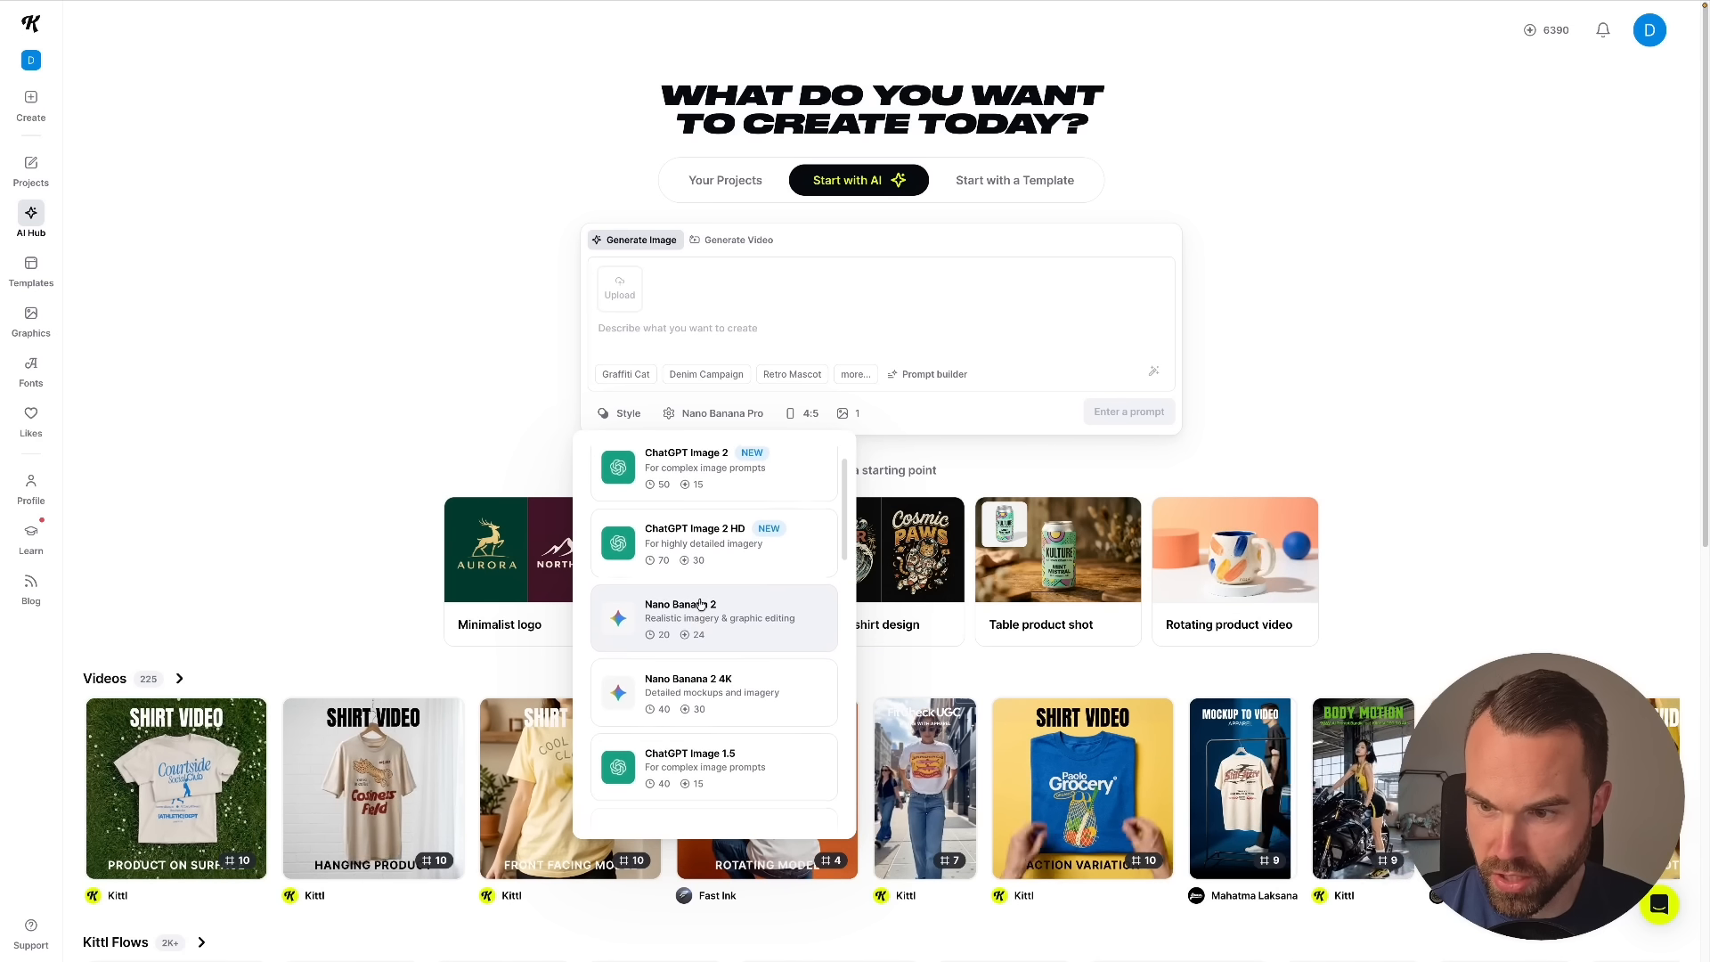
{"action": "scroll", "coordinate": [733, 612], "scroll_direction": "down", "scroll_amount": 3}
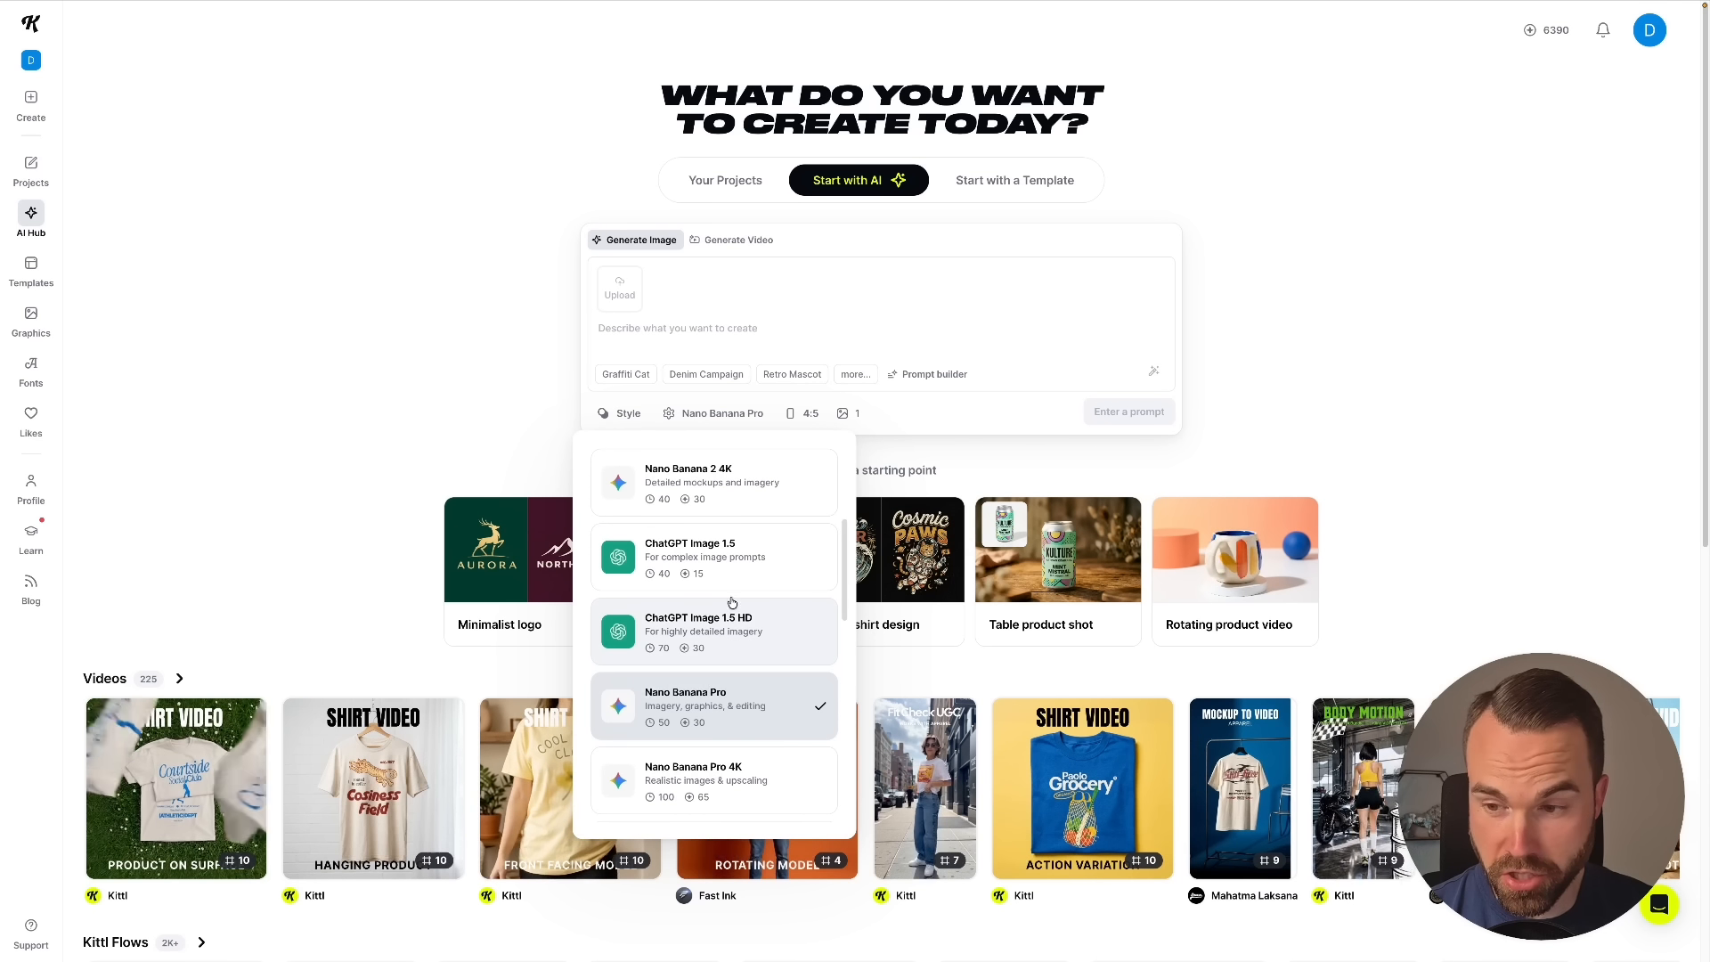
{"action": "scroll", "coordinate": [738, 591], "scroll_direction": "down", "scroll_amount": 2}
{"action": "scroll", "coordinate": [735, 590], "scroll_direction": "down", "scroll_amount": 3}
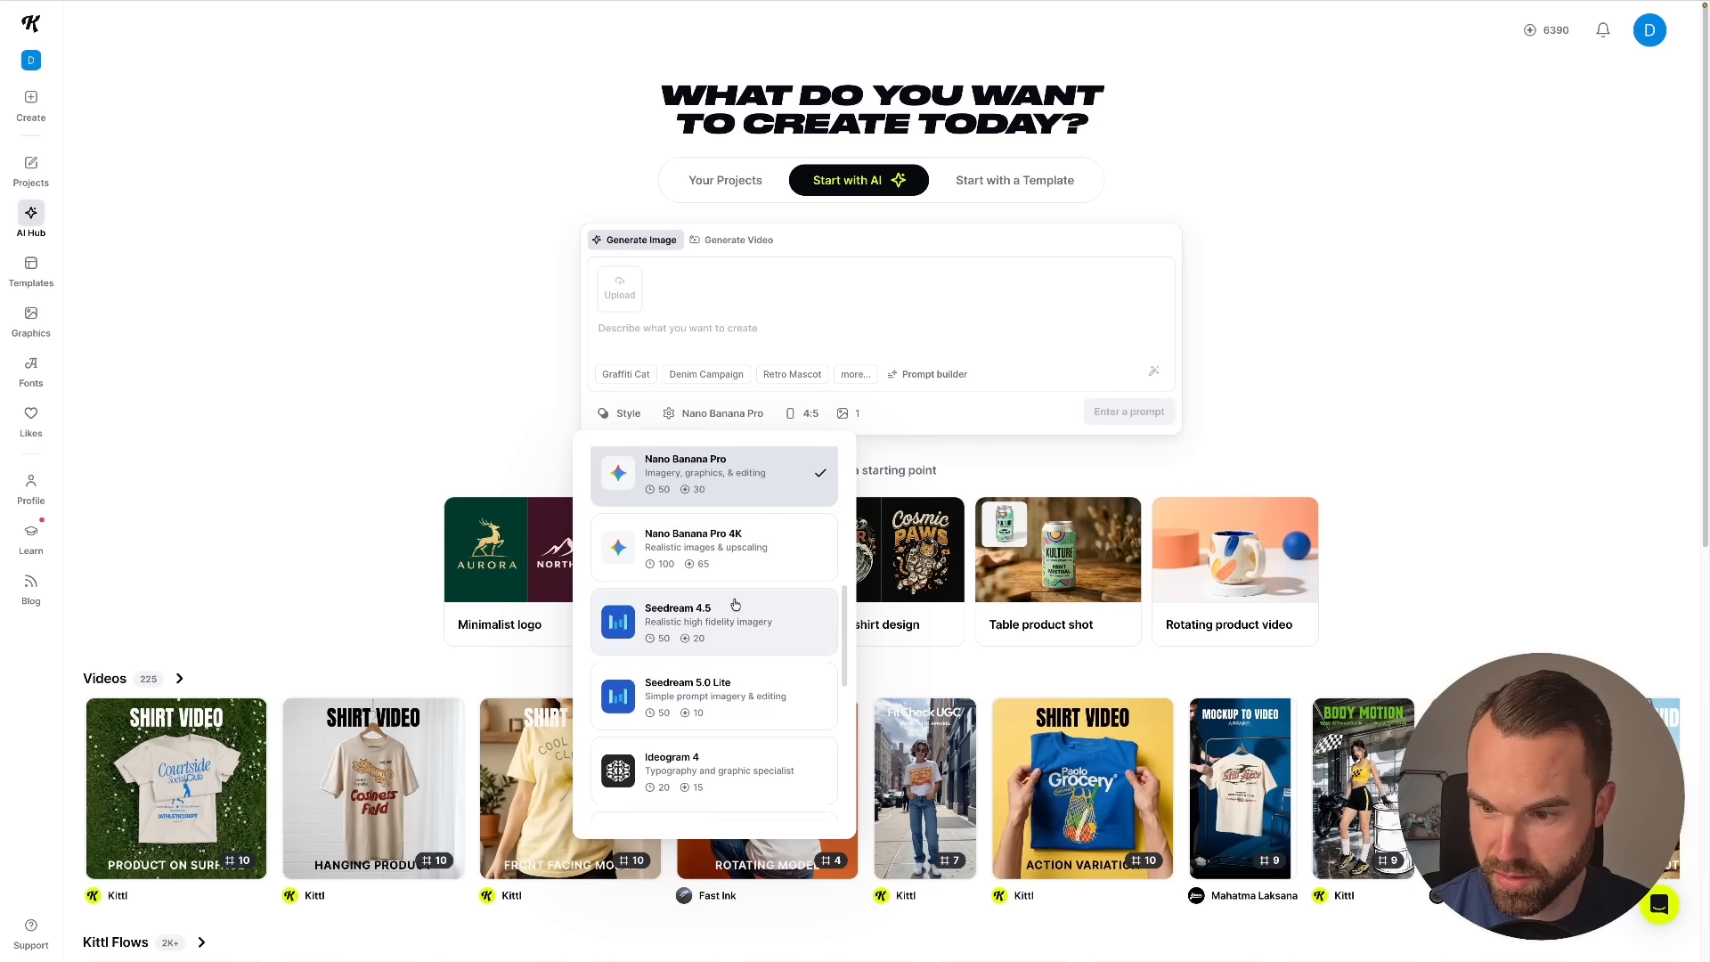
{"action": "scroll", "coordinate": [710, 609], "scroll_direction": "down", "scroll_amount": 3}
{"action": "scroll", "coordinate": [704, 606], "scroll_direction": "down", "scroll_amount": 4}
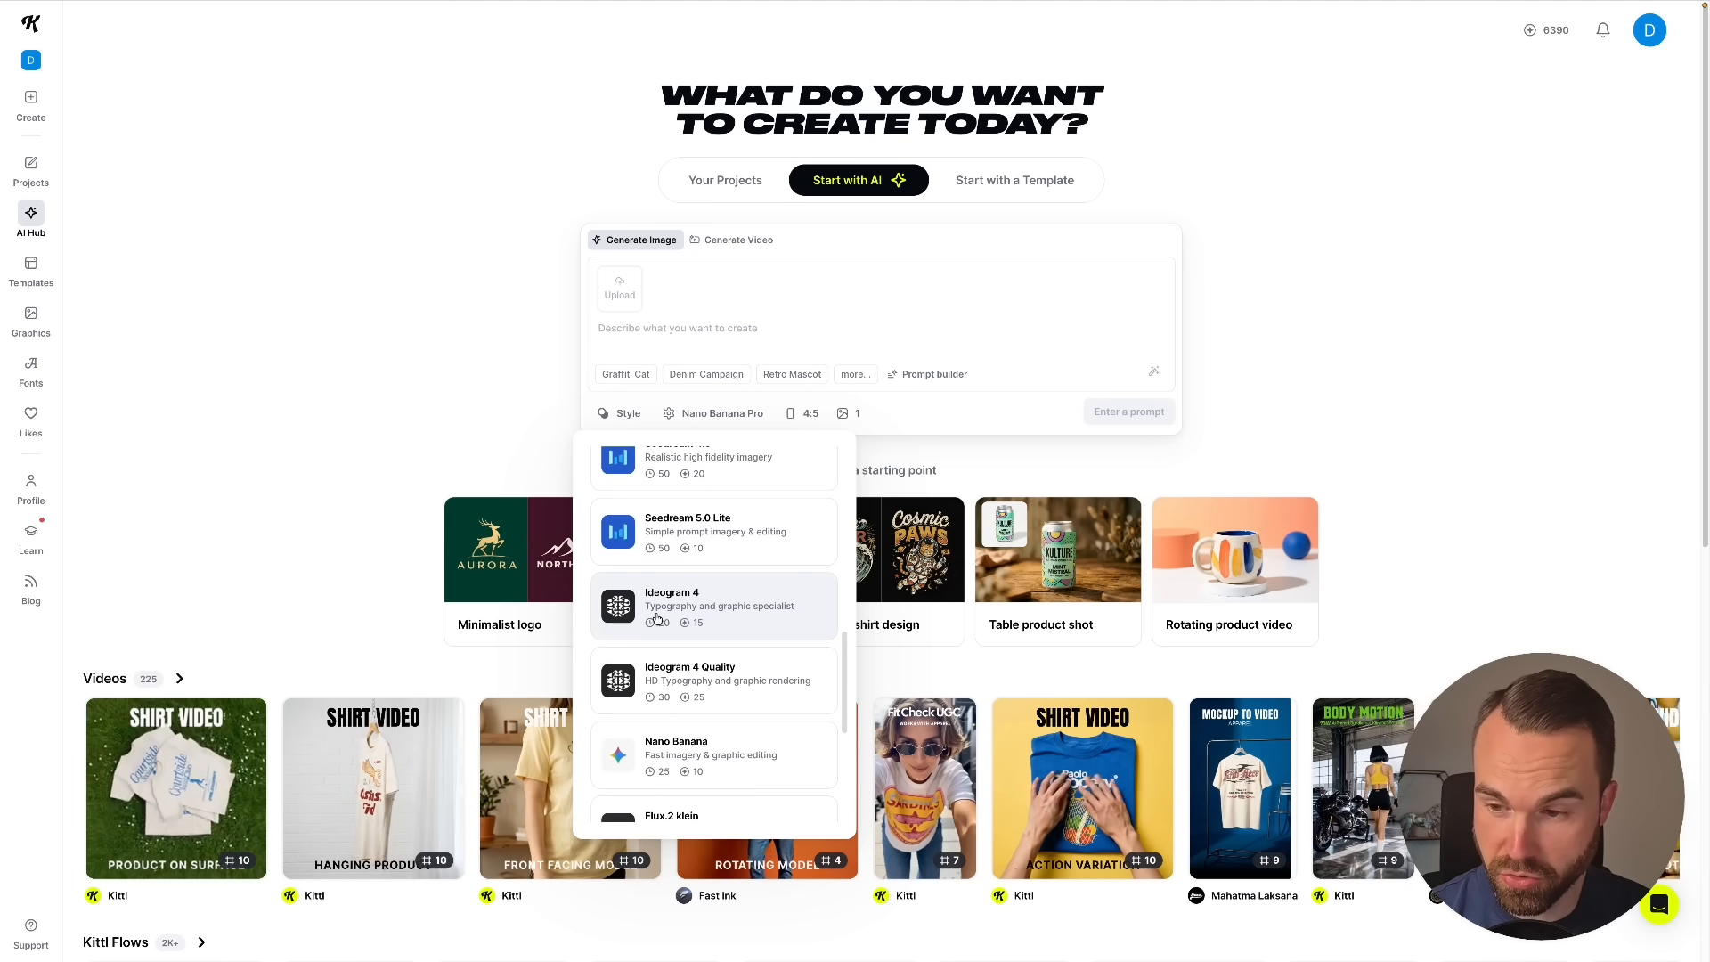
{"action": "scroll", "coordinate": [690, 601], "scroll_direction": "down", "scroll_amount": 4}
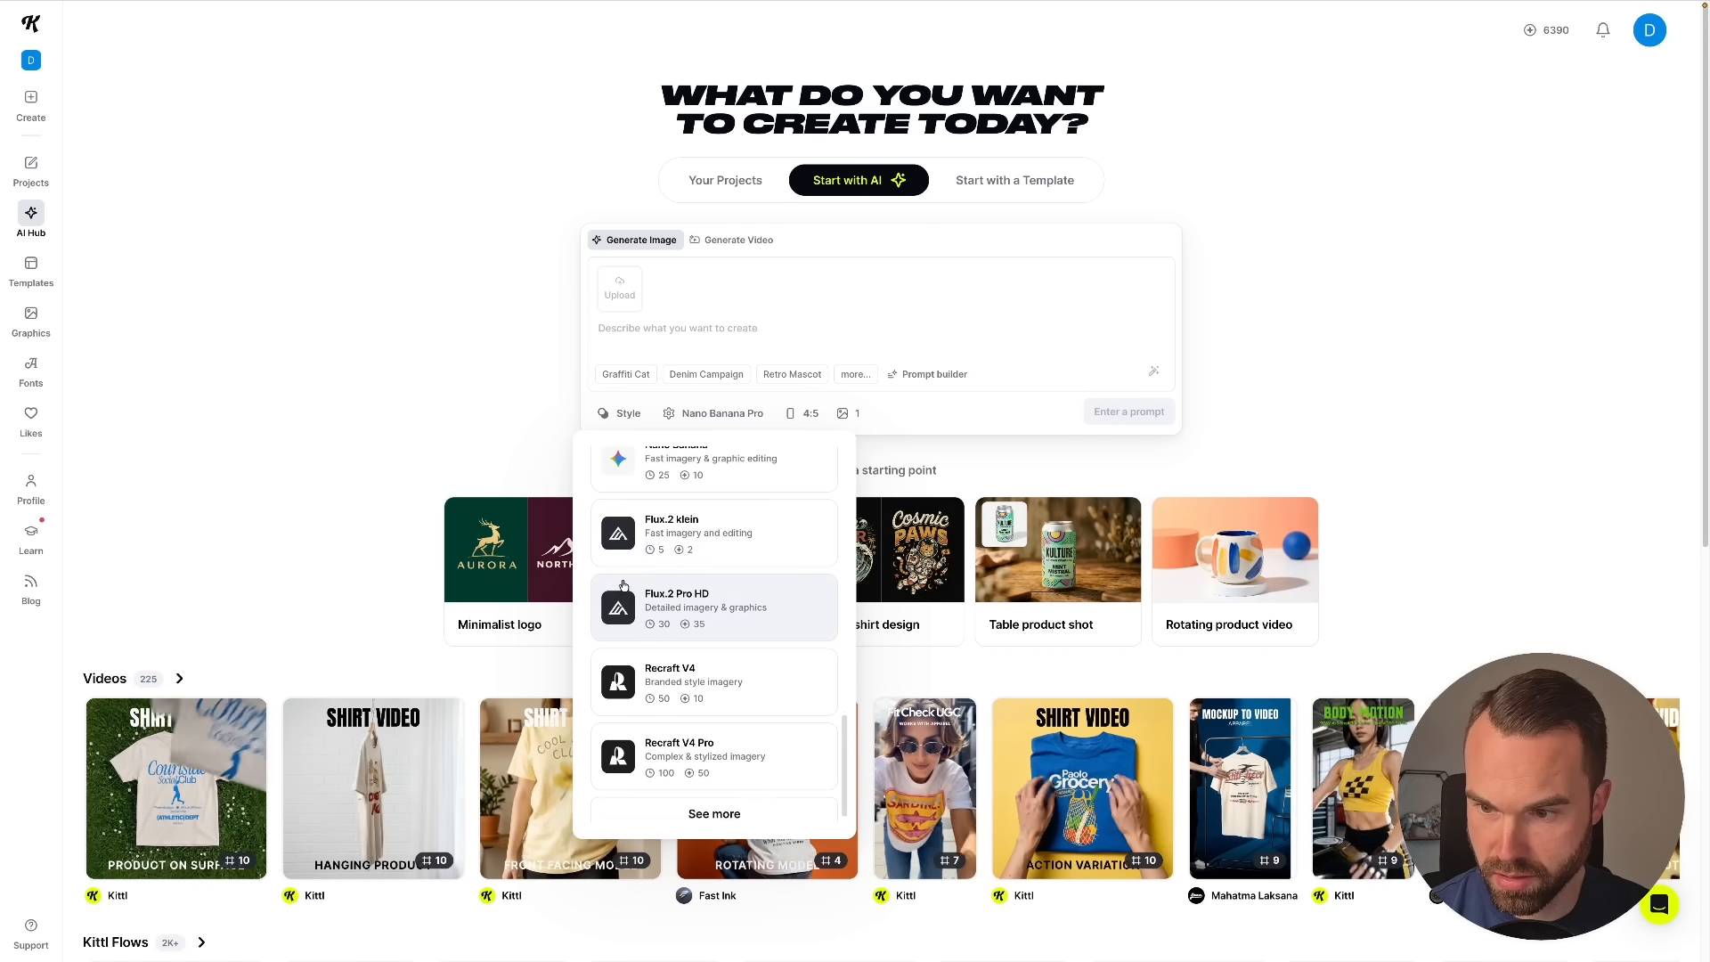
{"action": "scroll", "coordinate": [706, 605], "scroll_direction": "down", "scroll_amount": 1}
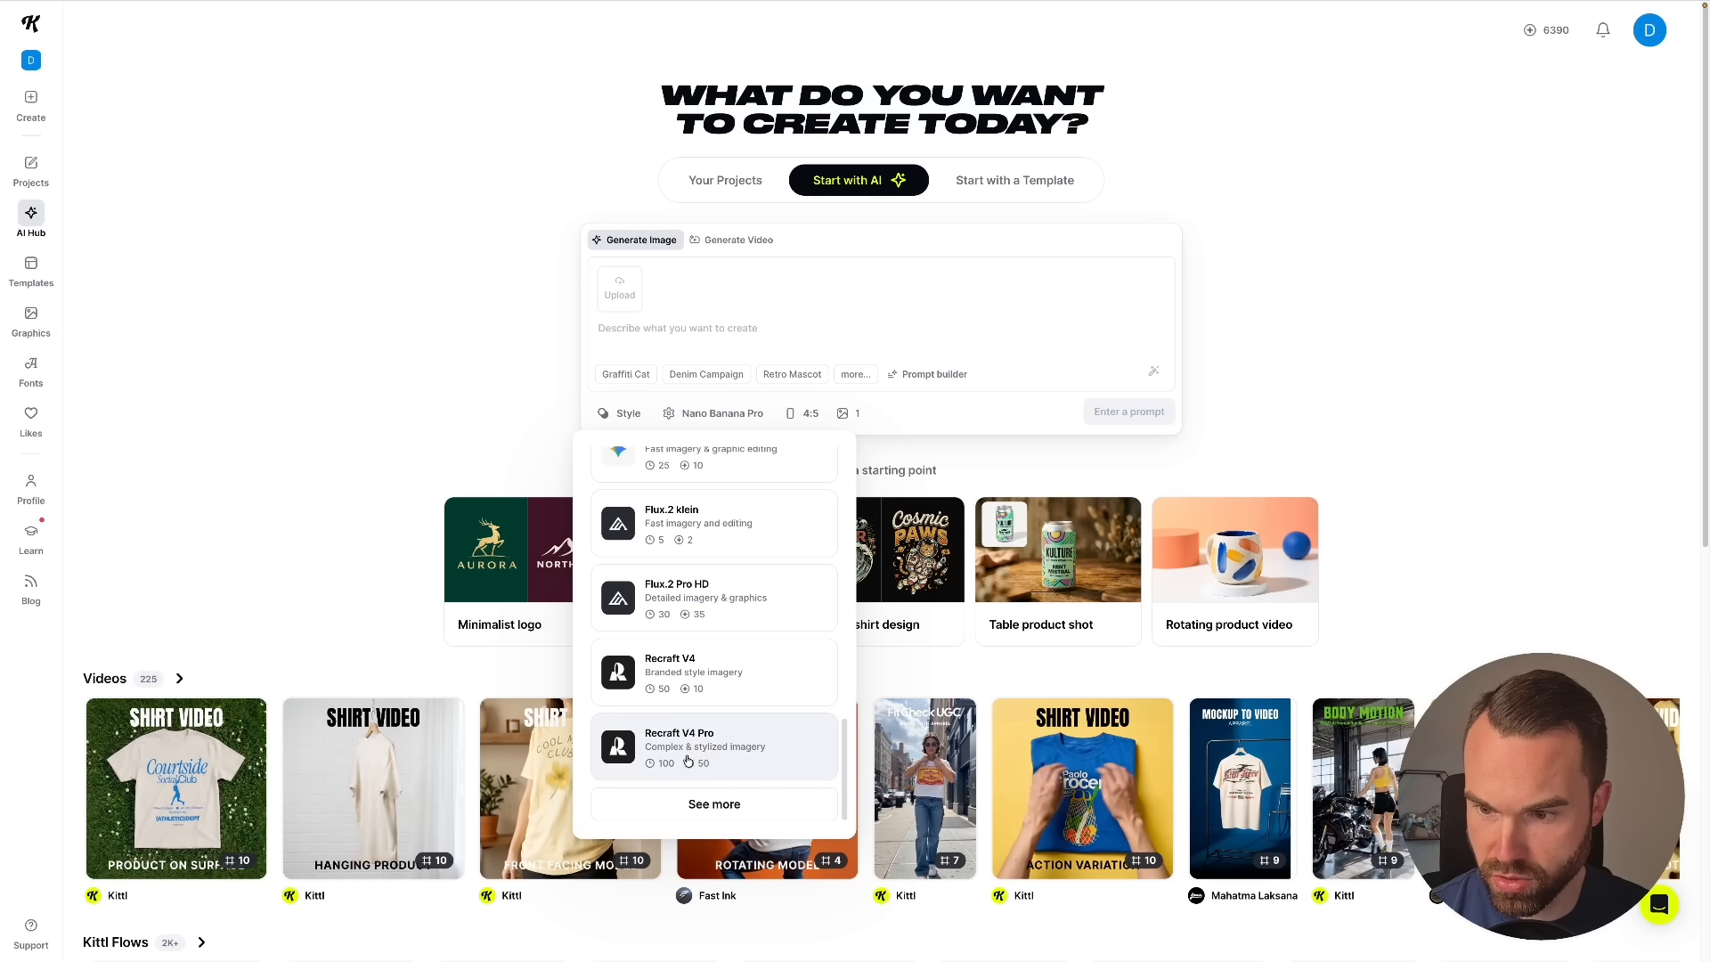
- Expand the model list to review the other models and choose Nano Banana Pro
{"action": "left_click", "coordinate": [710, 802]}
{"action": "scroll", "coordinate": [710, 803], "scroll_direction": "down", "scroll_amount": 6}
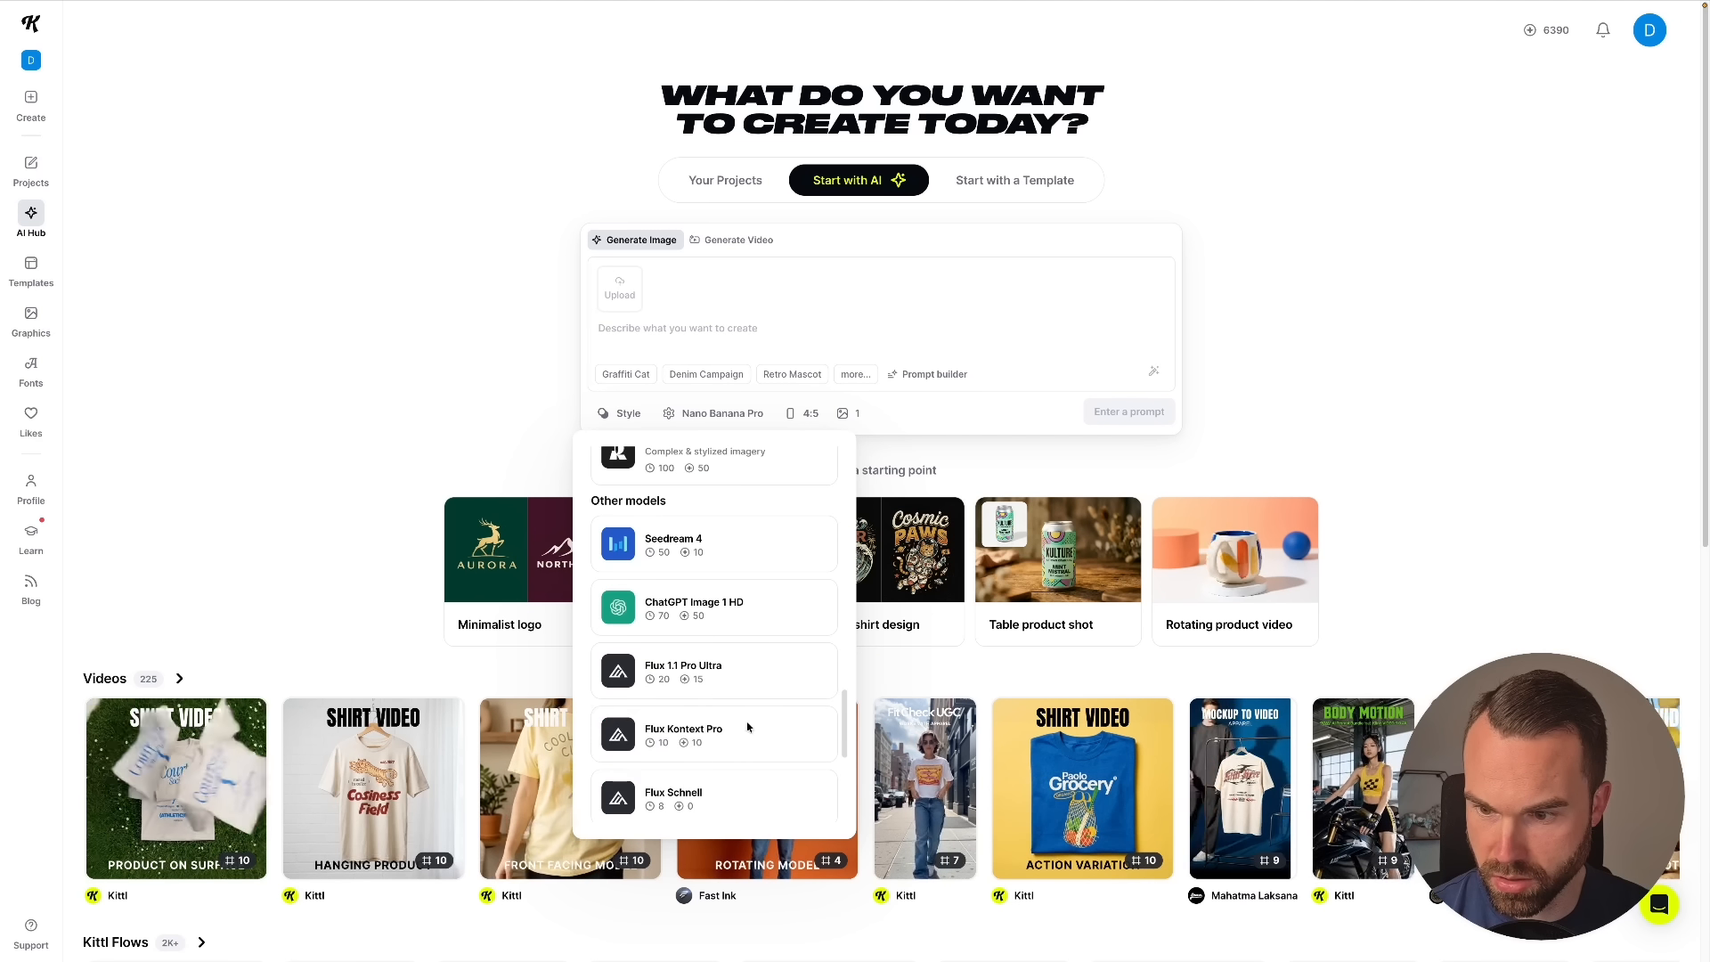
{"action": "scroll", "coordinate": [759, 608], "scroll_direction": "down", "scroll_amount": 6}
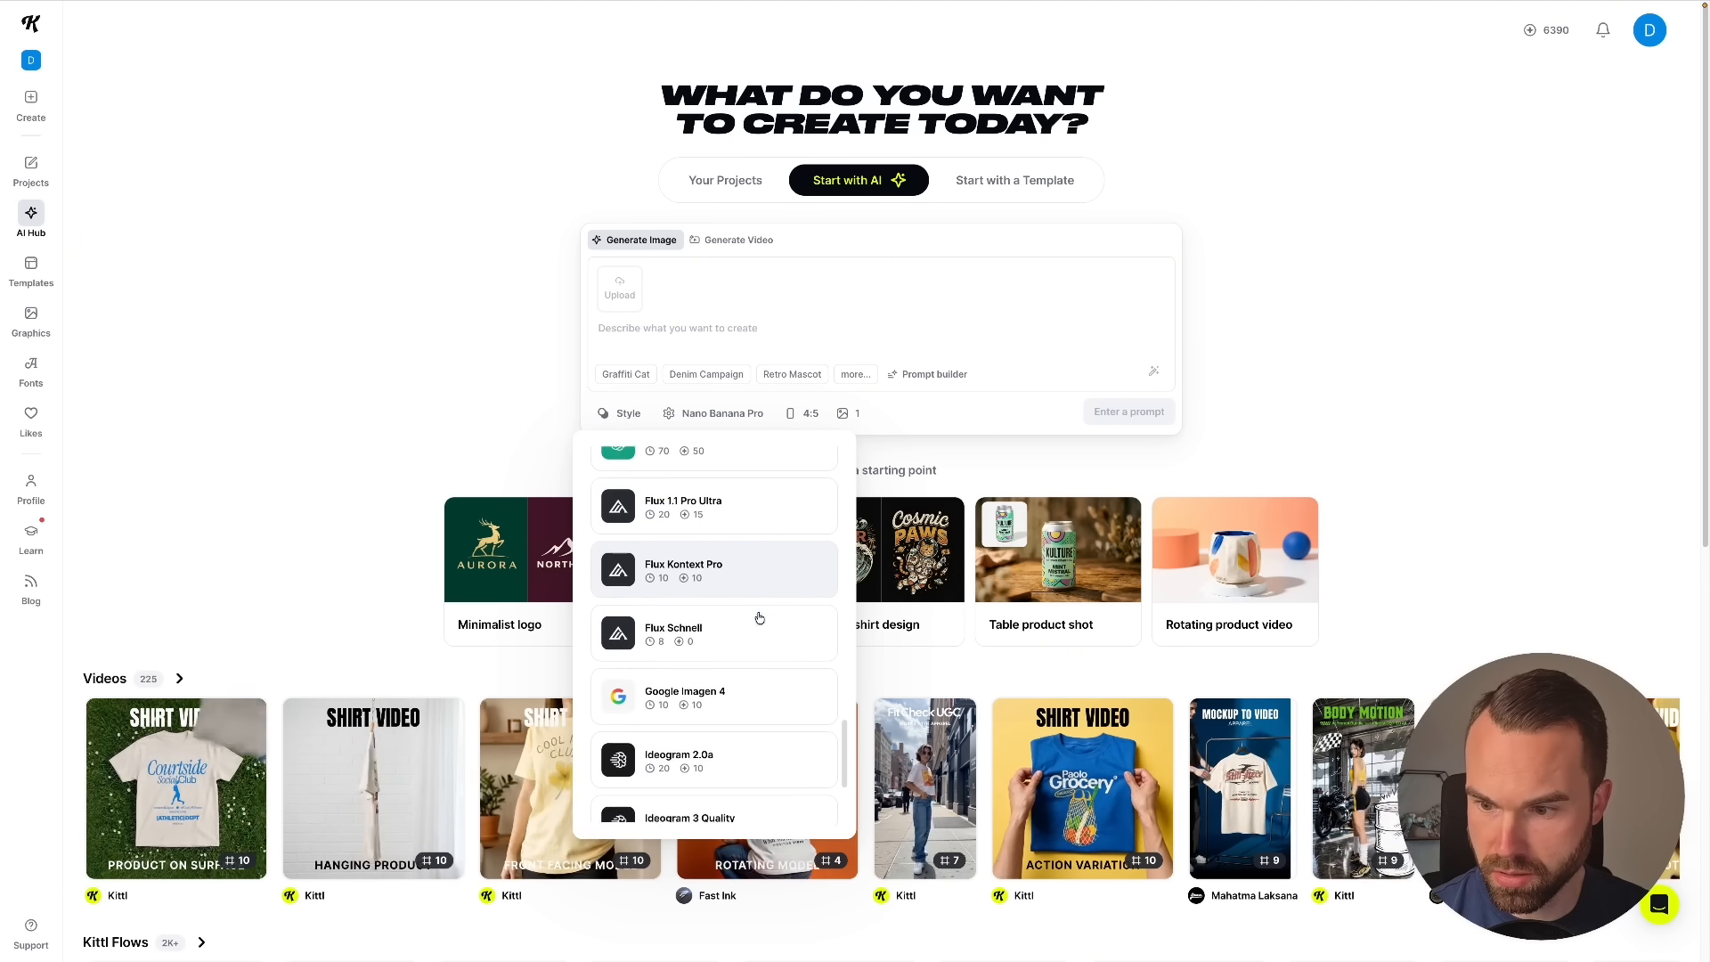
{"action": "scroll", "coordinate": [760, 616], "scroll_direction": "up", "scroll_amount": 6}
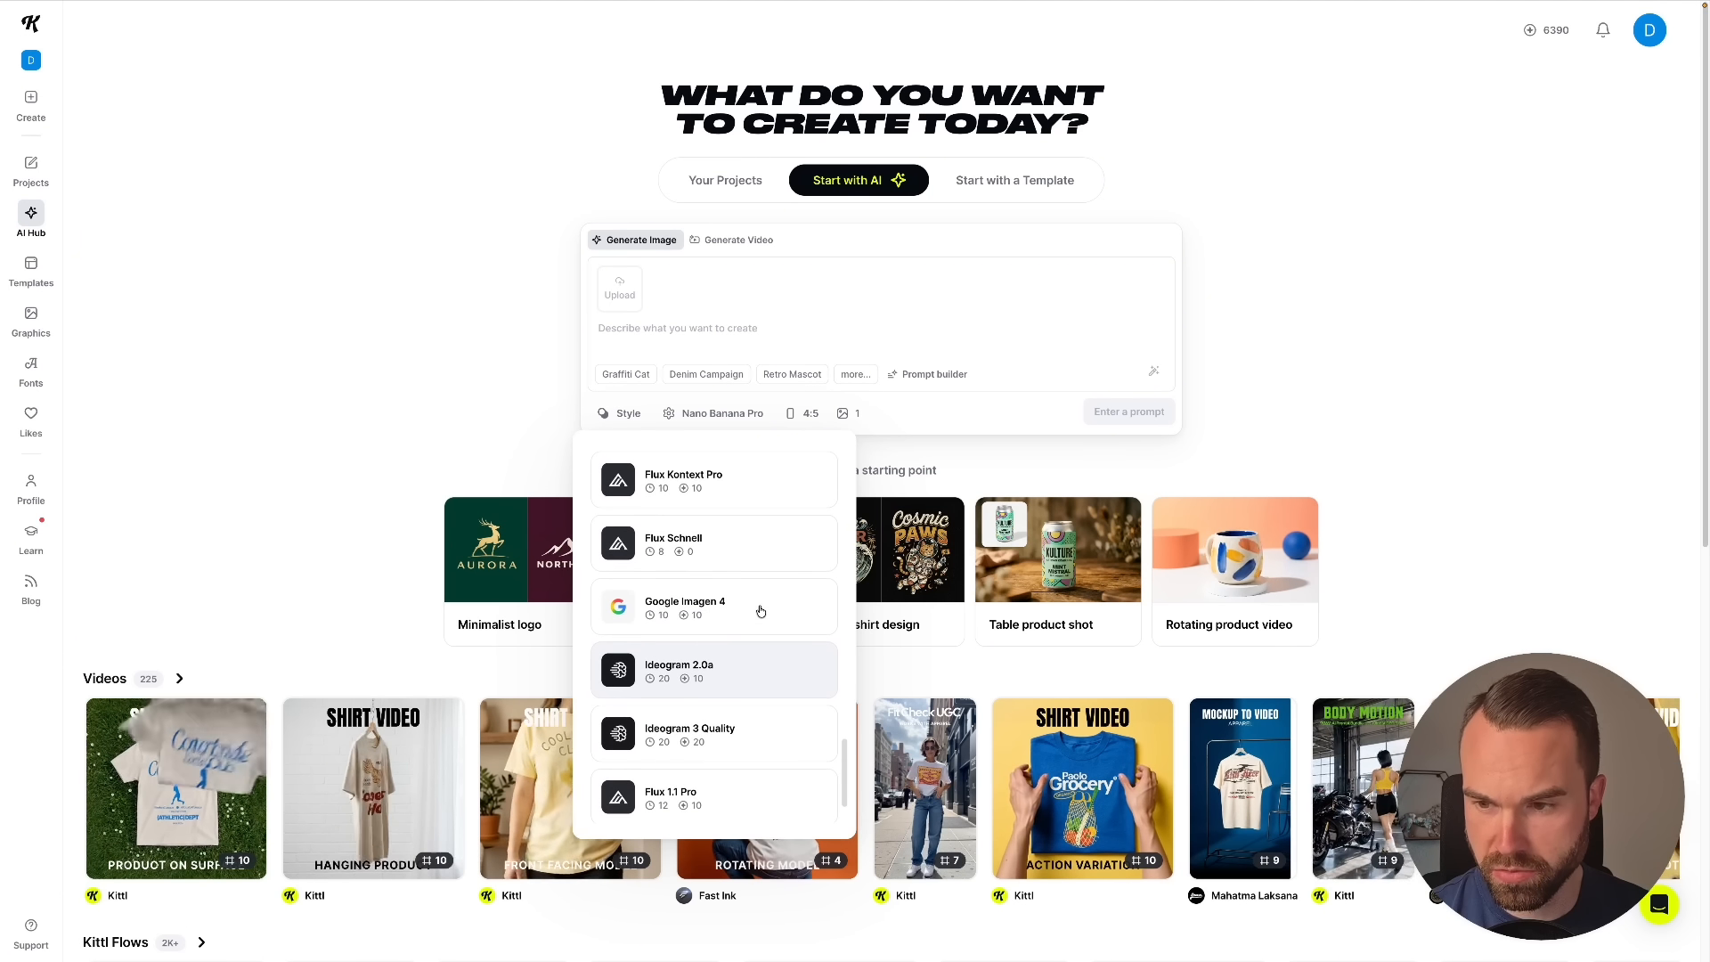
{"action": "scroll", "coordinate": [759, 611], "scroll_direction": "up", "scroll_amount": 8}
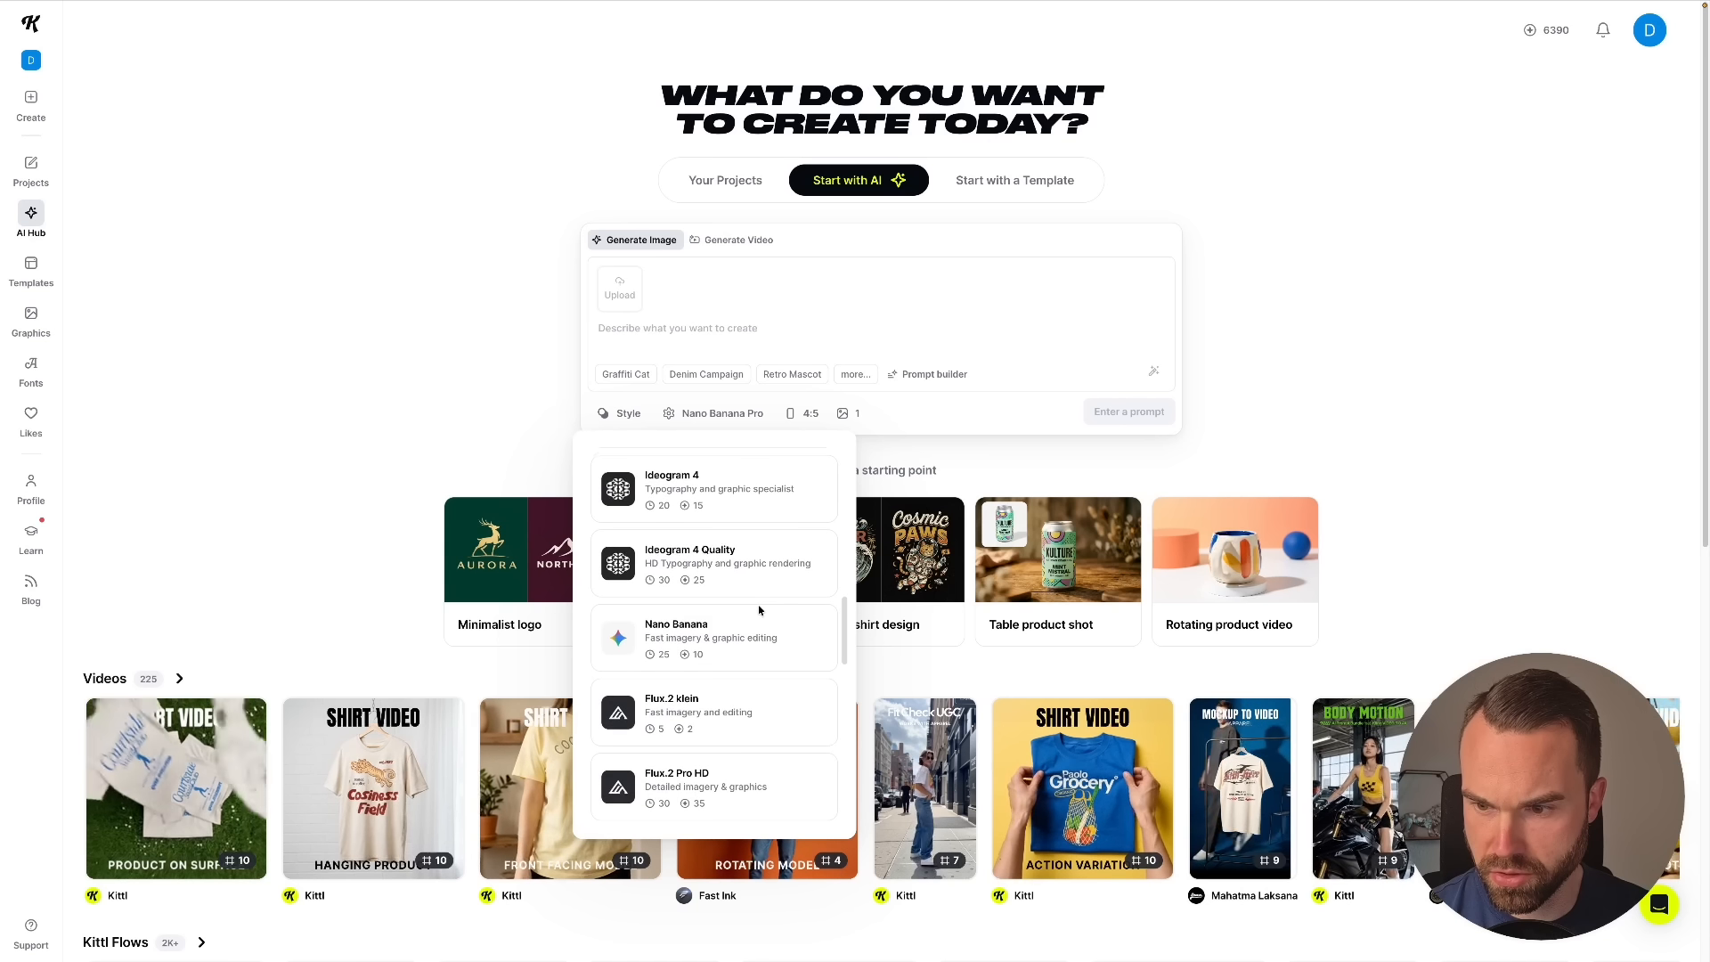
{"action": "scroll", "coordinate": [757, 607], "scroll_direction": "up", "scroll_amount": 1}
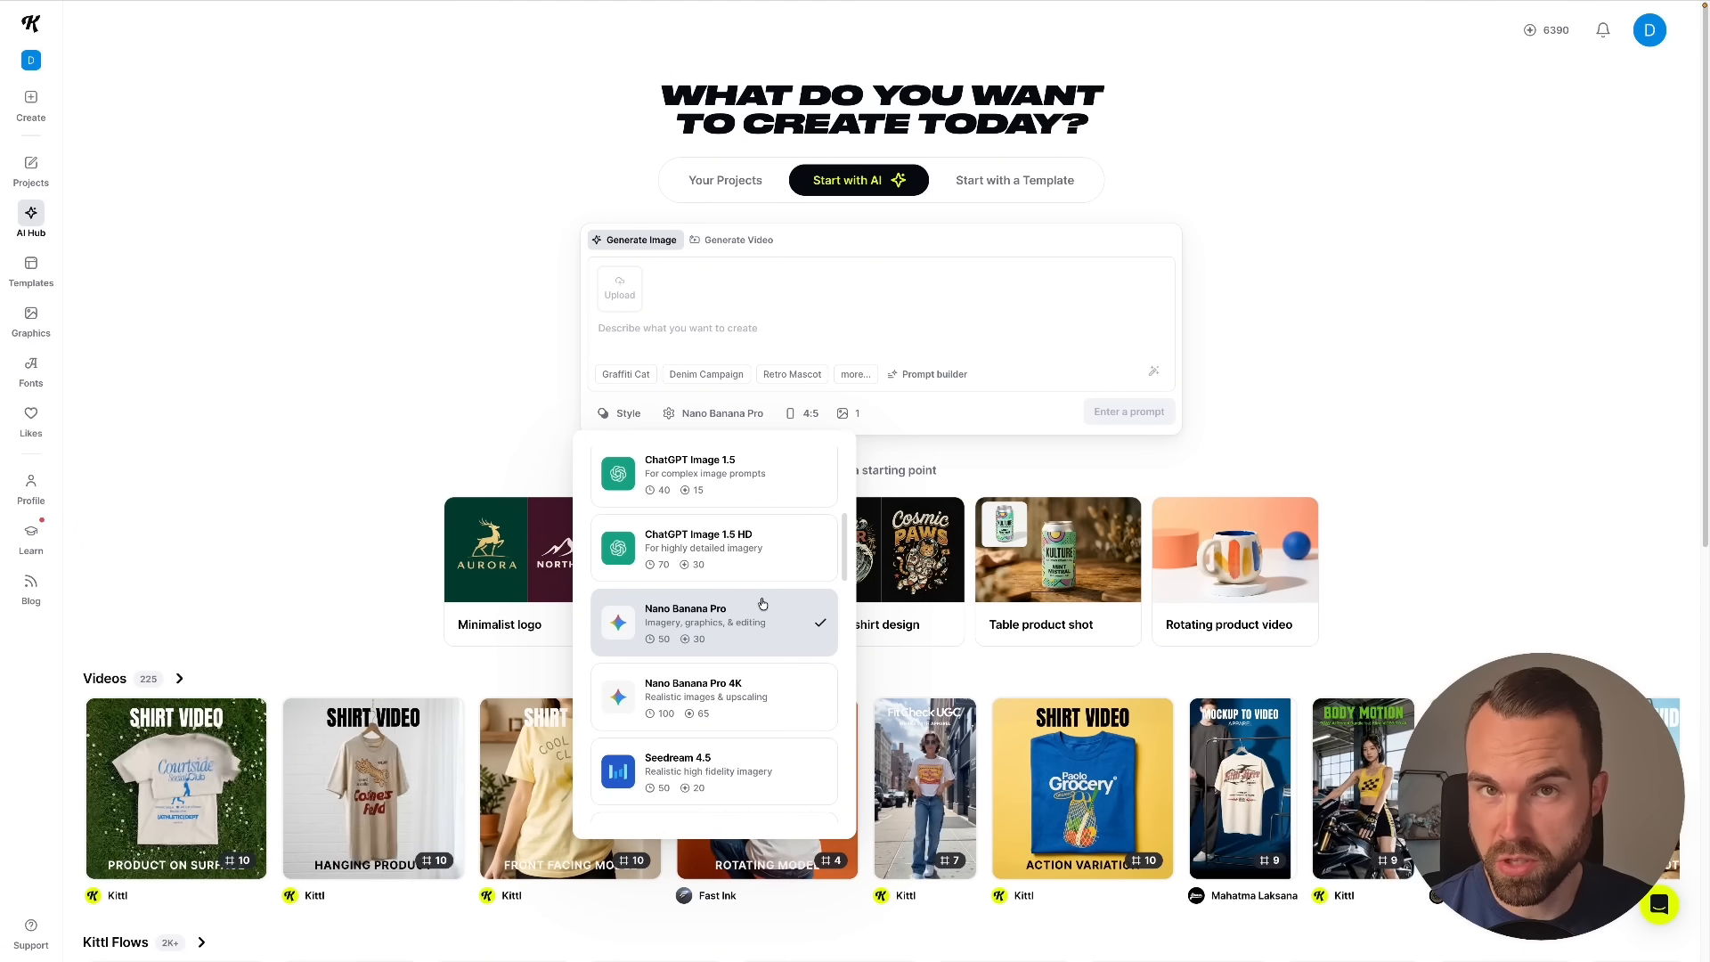
{"action": "left_click", "coordinate": [762, 603]}
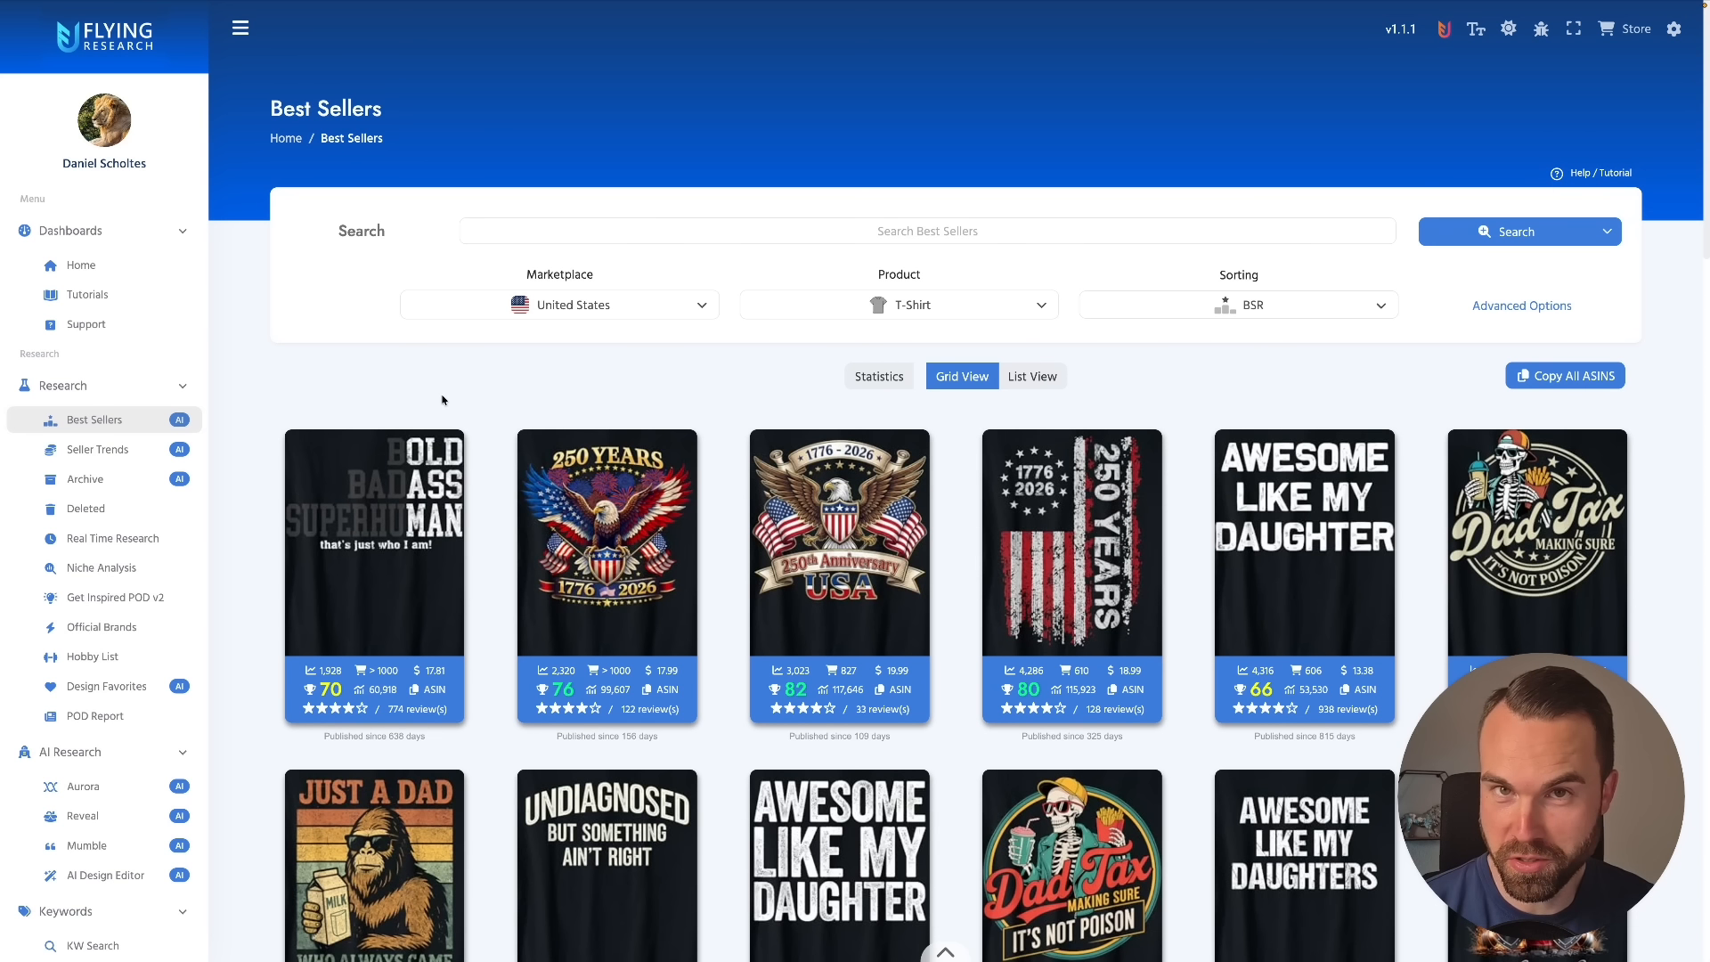
- In Flying Research's best sellers, grab the image of the 1776-2026 "250th Anniversary USA" eagle T-shirt design
{"action": "scroll", "coordinate": [726, 387], "scroll_direction": "down", "scroll_amount": 1}
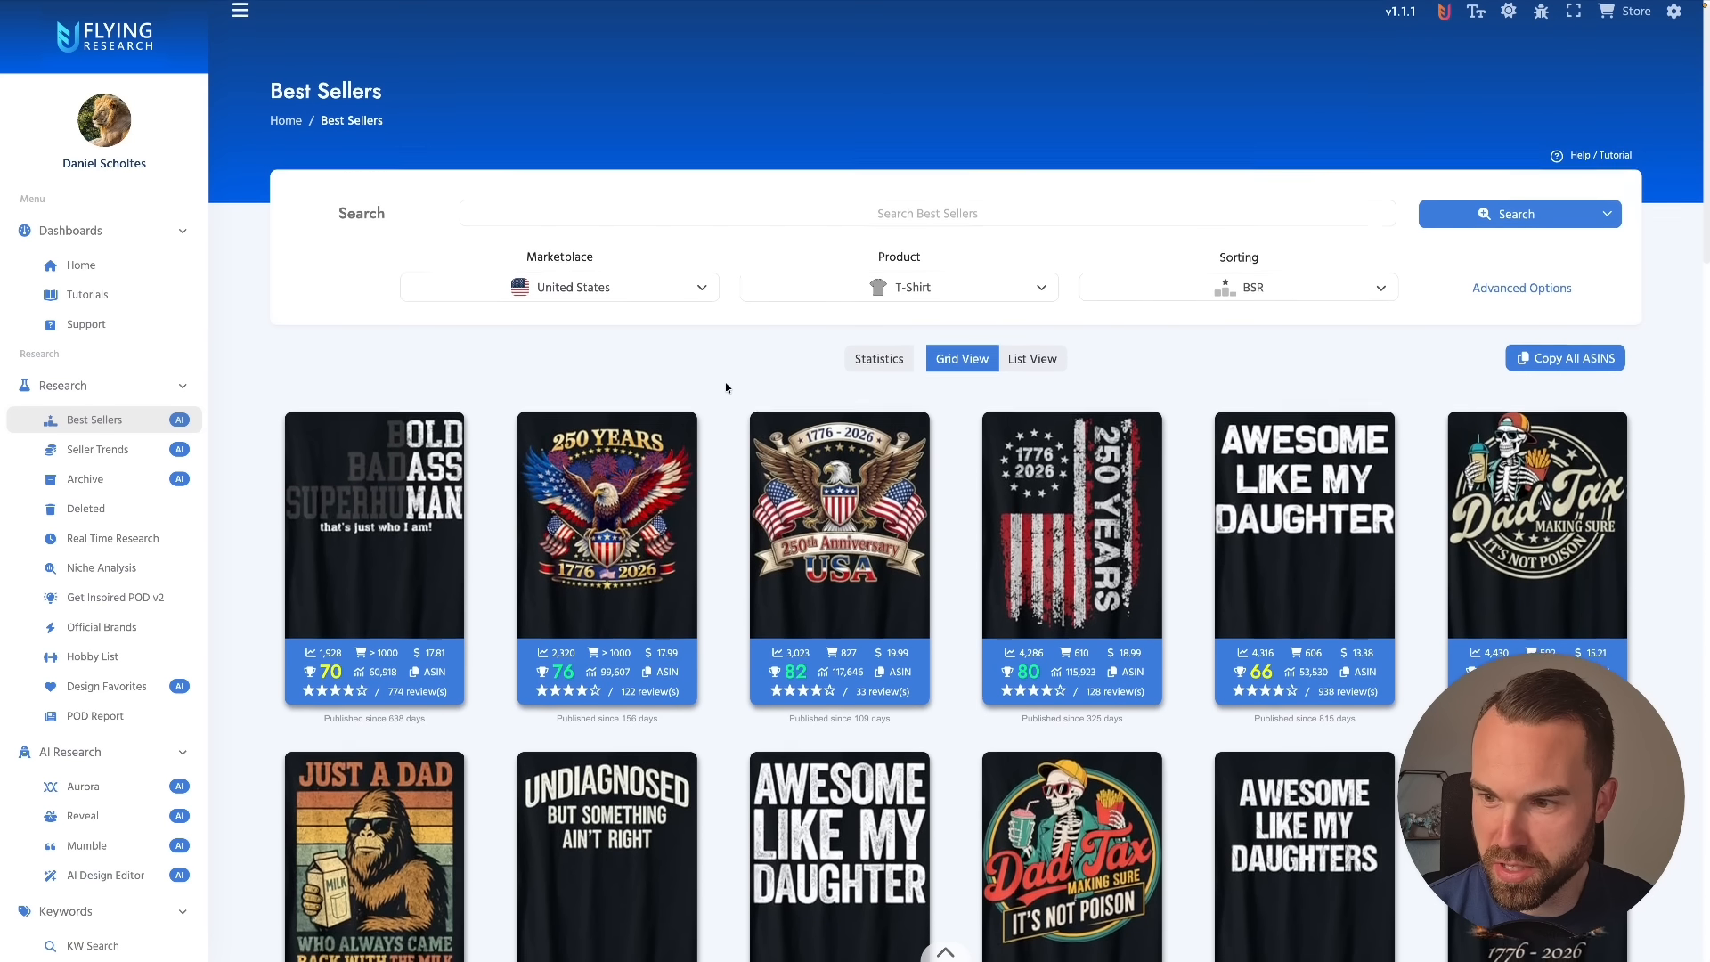
{"action": "scroll", "coordinate": [726, 388], "scroll_direction": "down", "scroll_amount": 3}
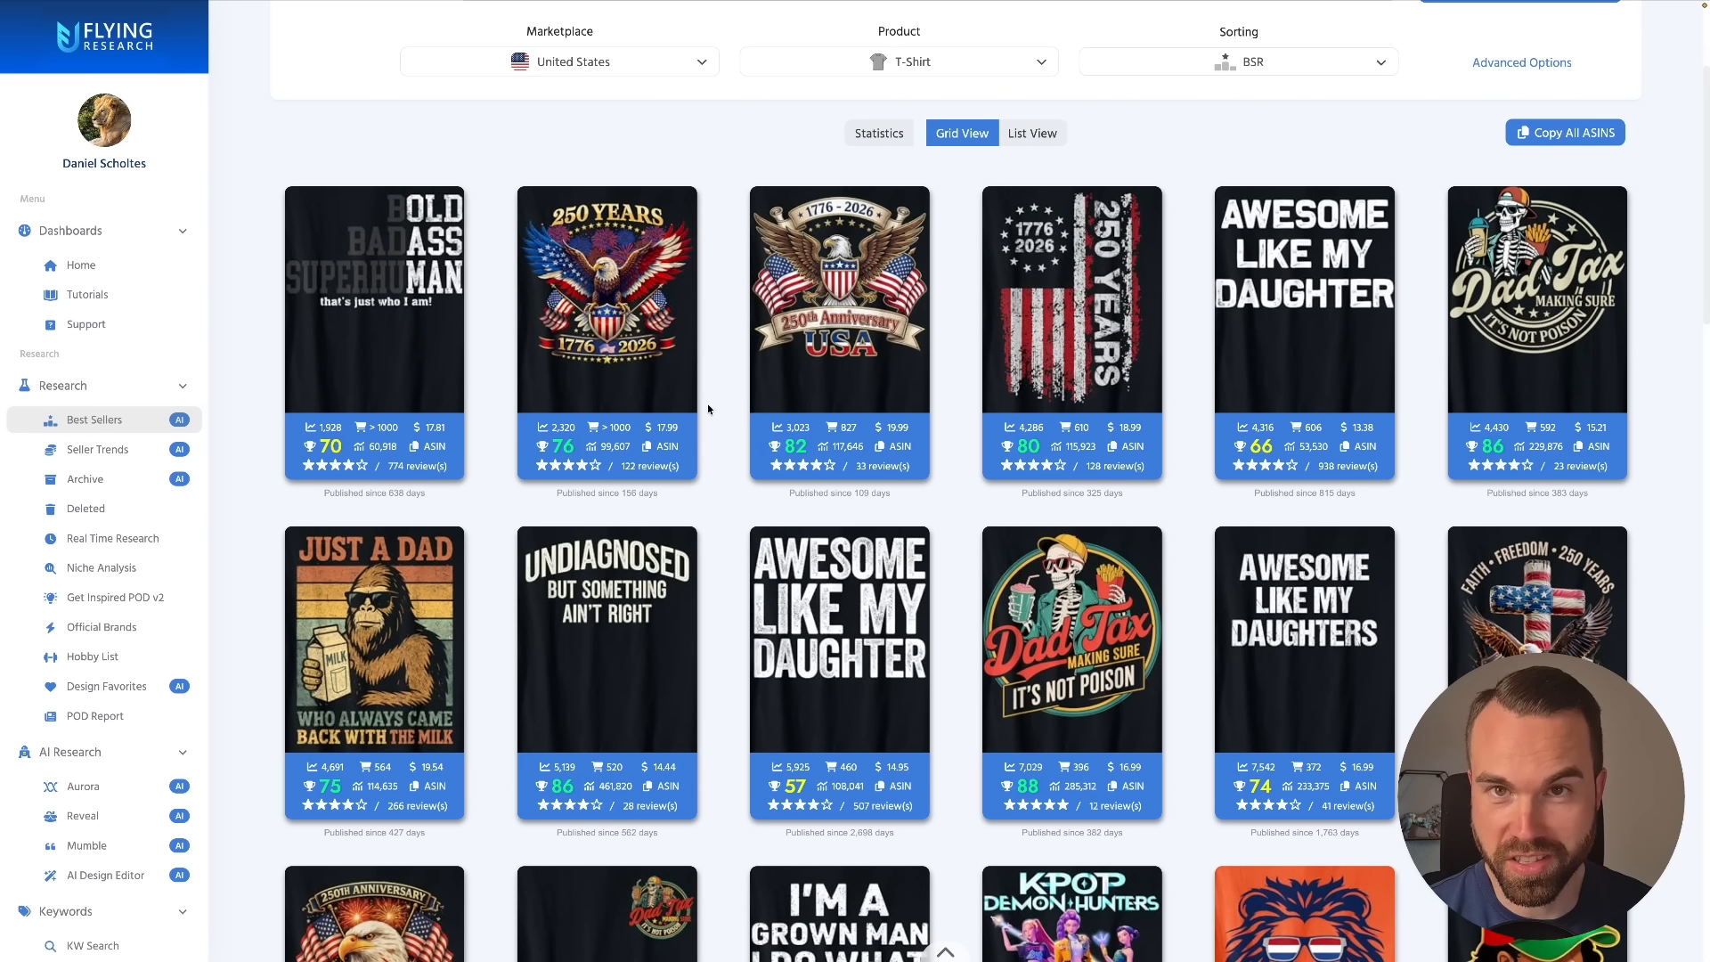
{"action": "scroll", "coordinate": [750, 446], "scroll_direction": "down", "scroll_amount": 1}
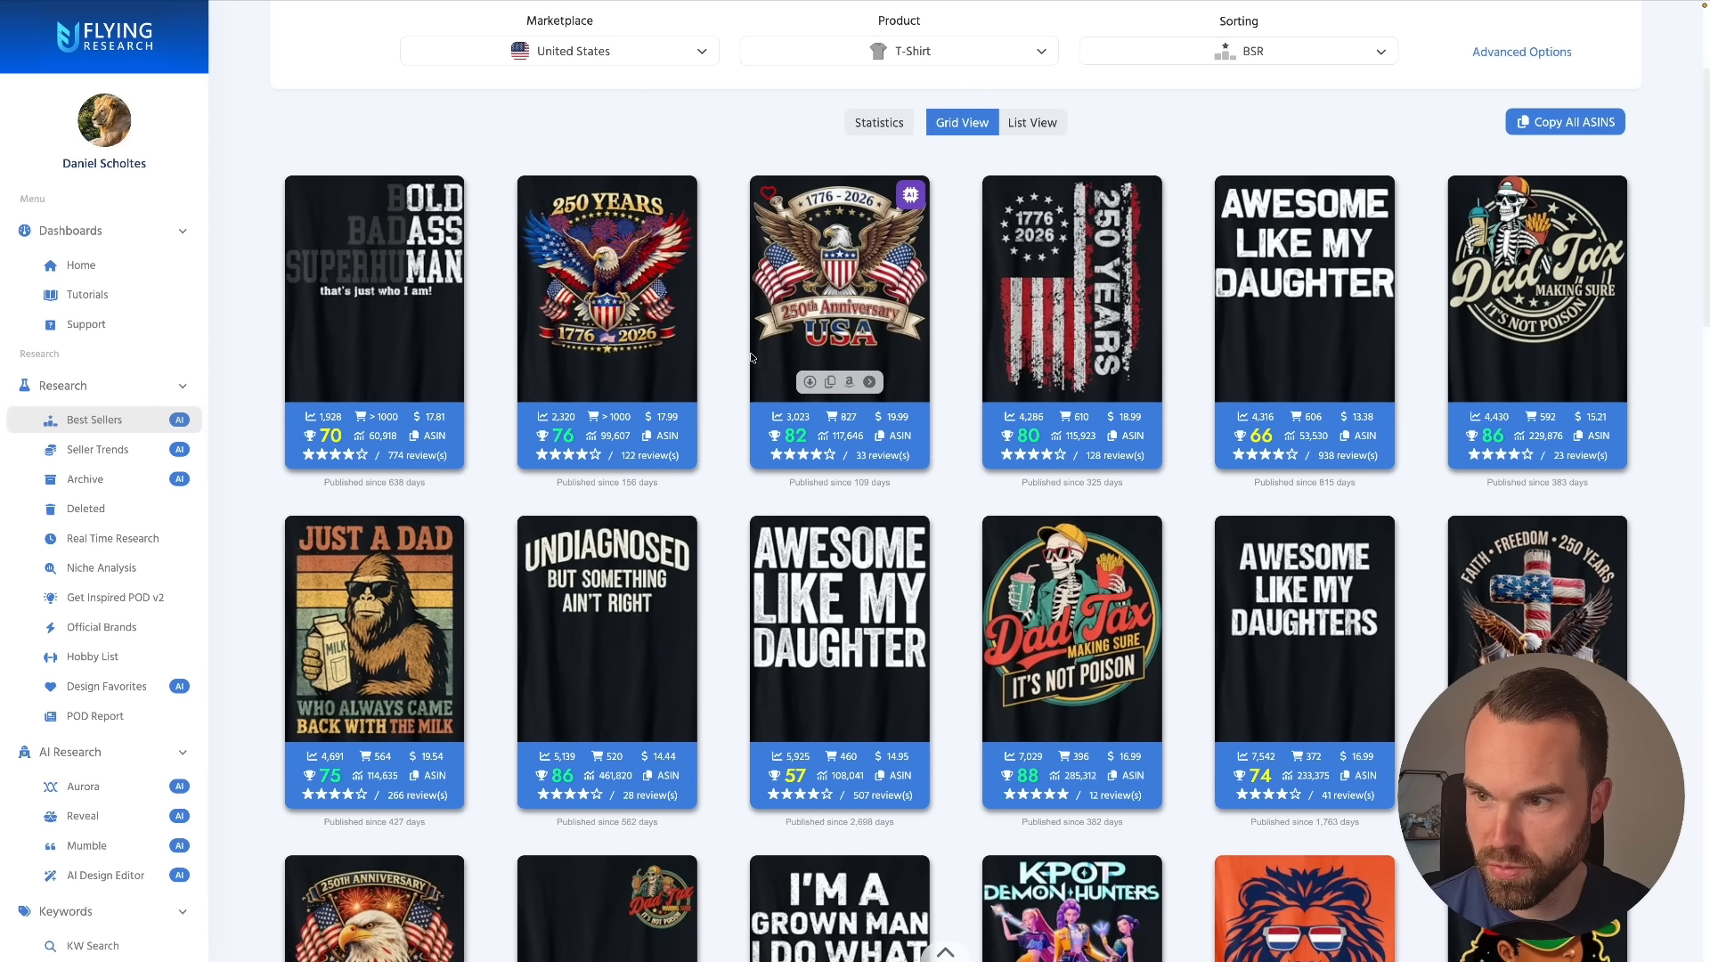
{"action": "left_click", "coordinate": [810, 382]}
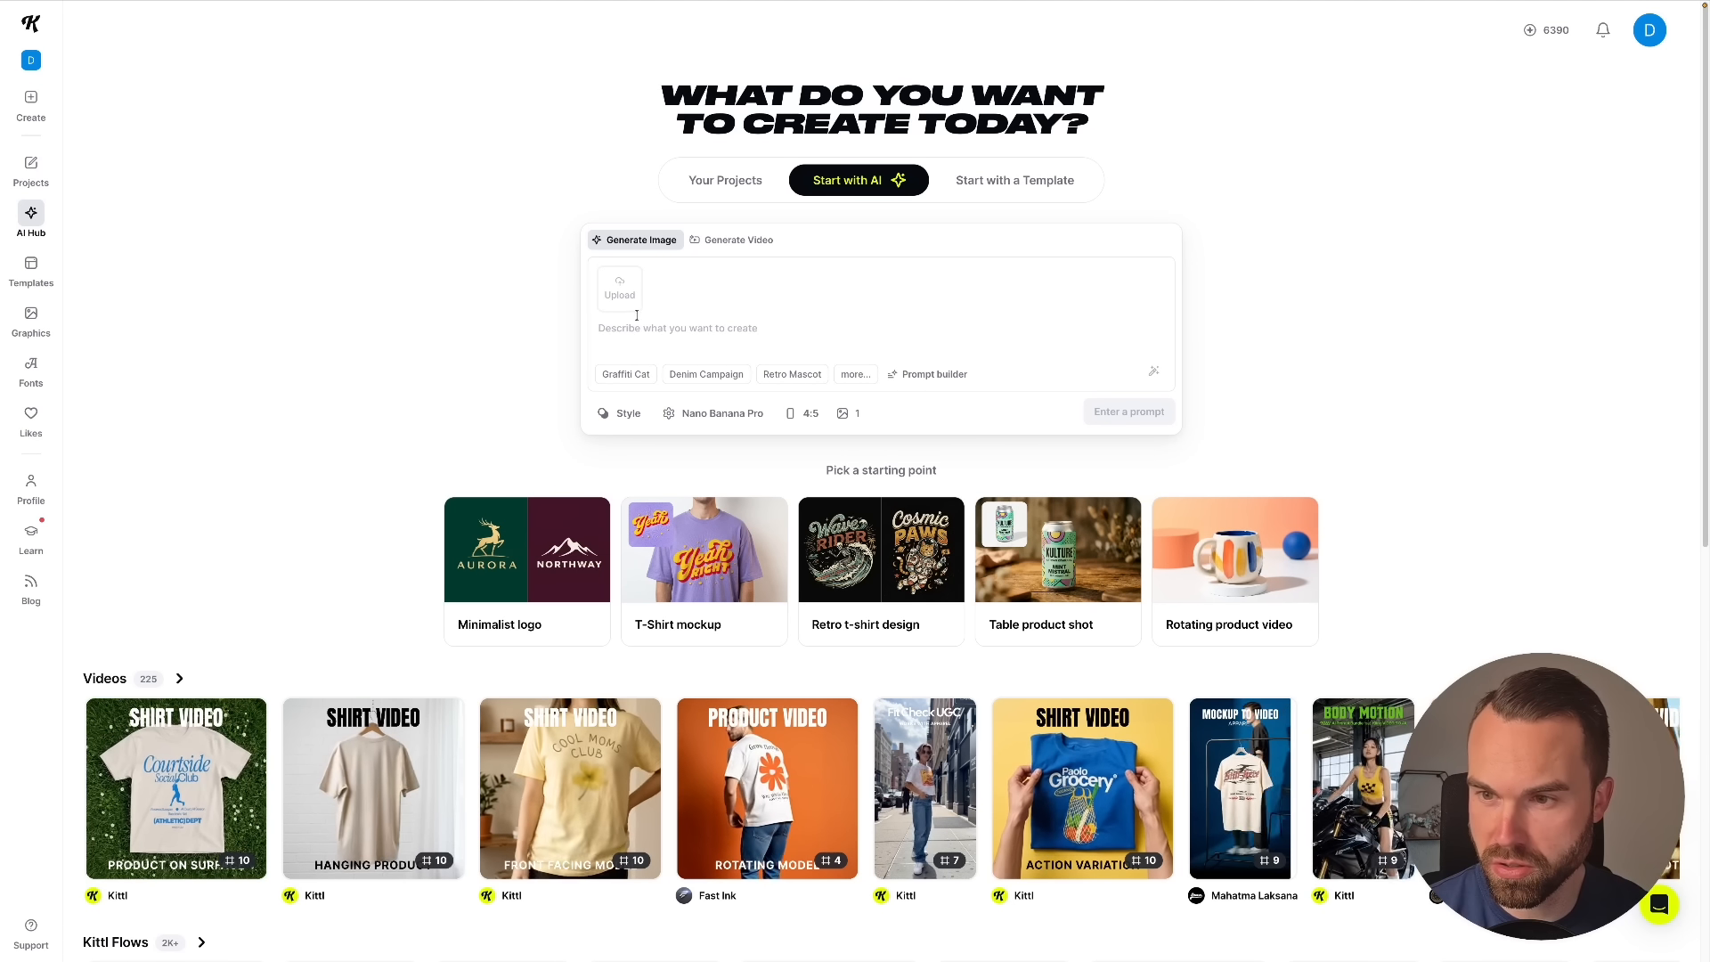
- In Kittl, paste the eagle shirt image as reference and enter the prompt "Instead of an eagle, it should be george washington"
{"action": "key", "text": "ctrl+v"}
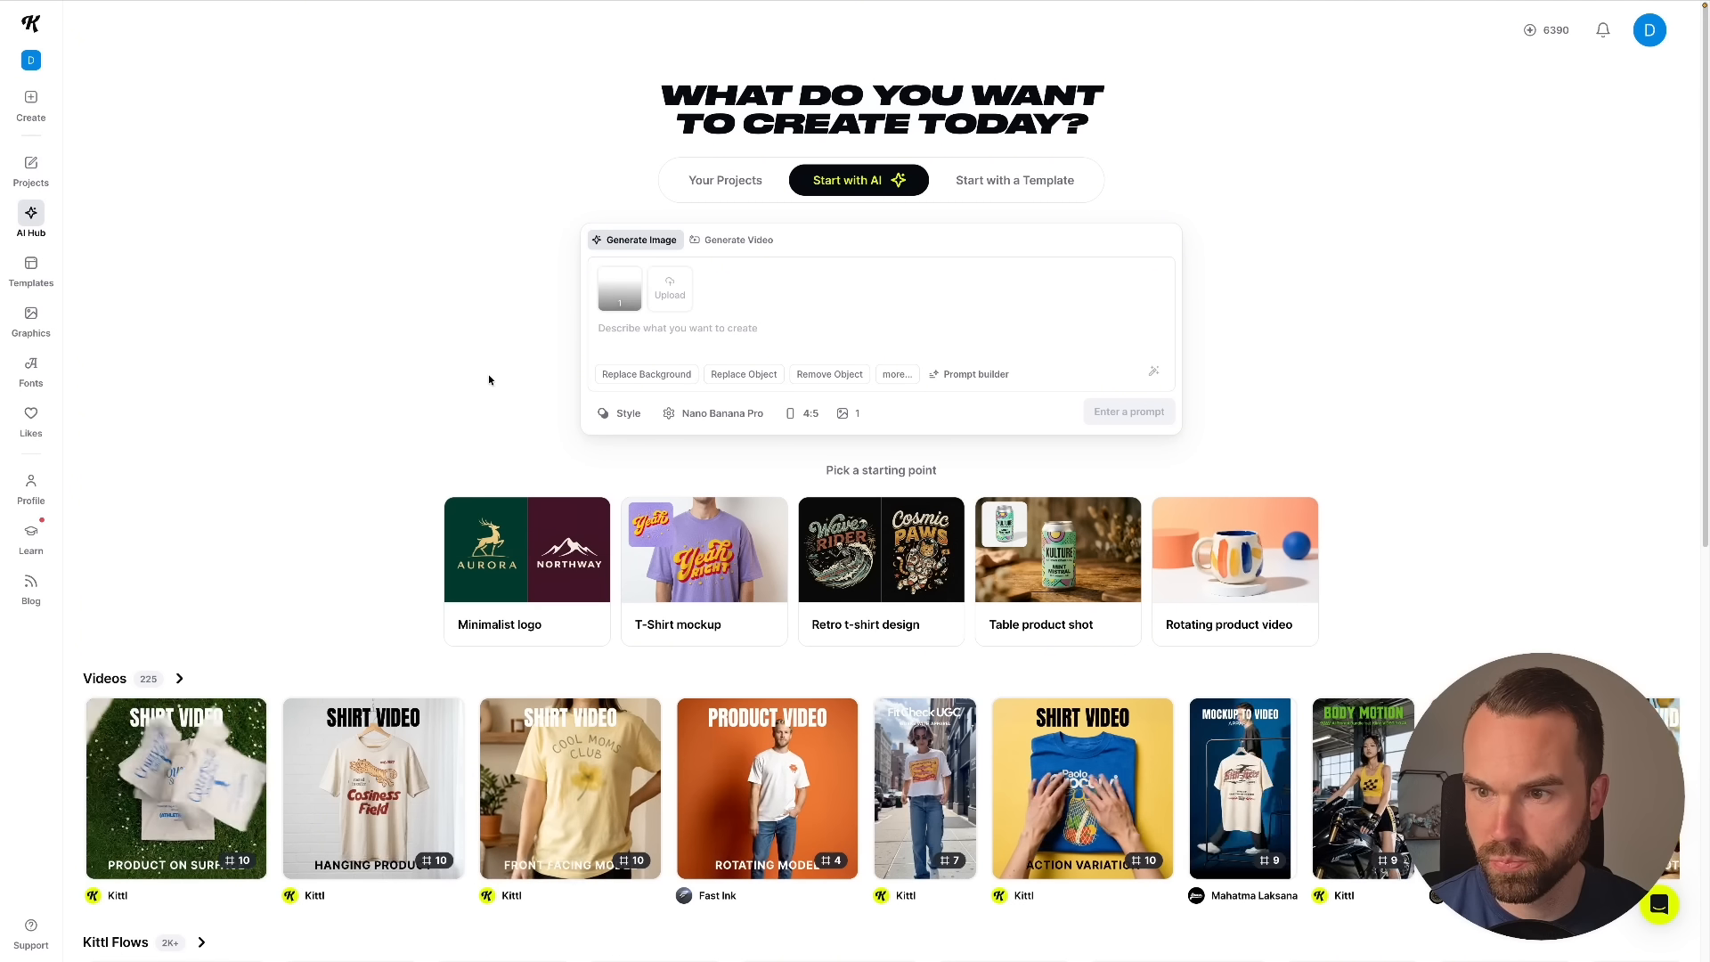
{"action": "mouse_move", "coordinate": [611, 281]}
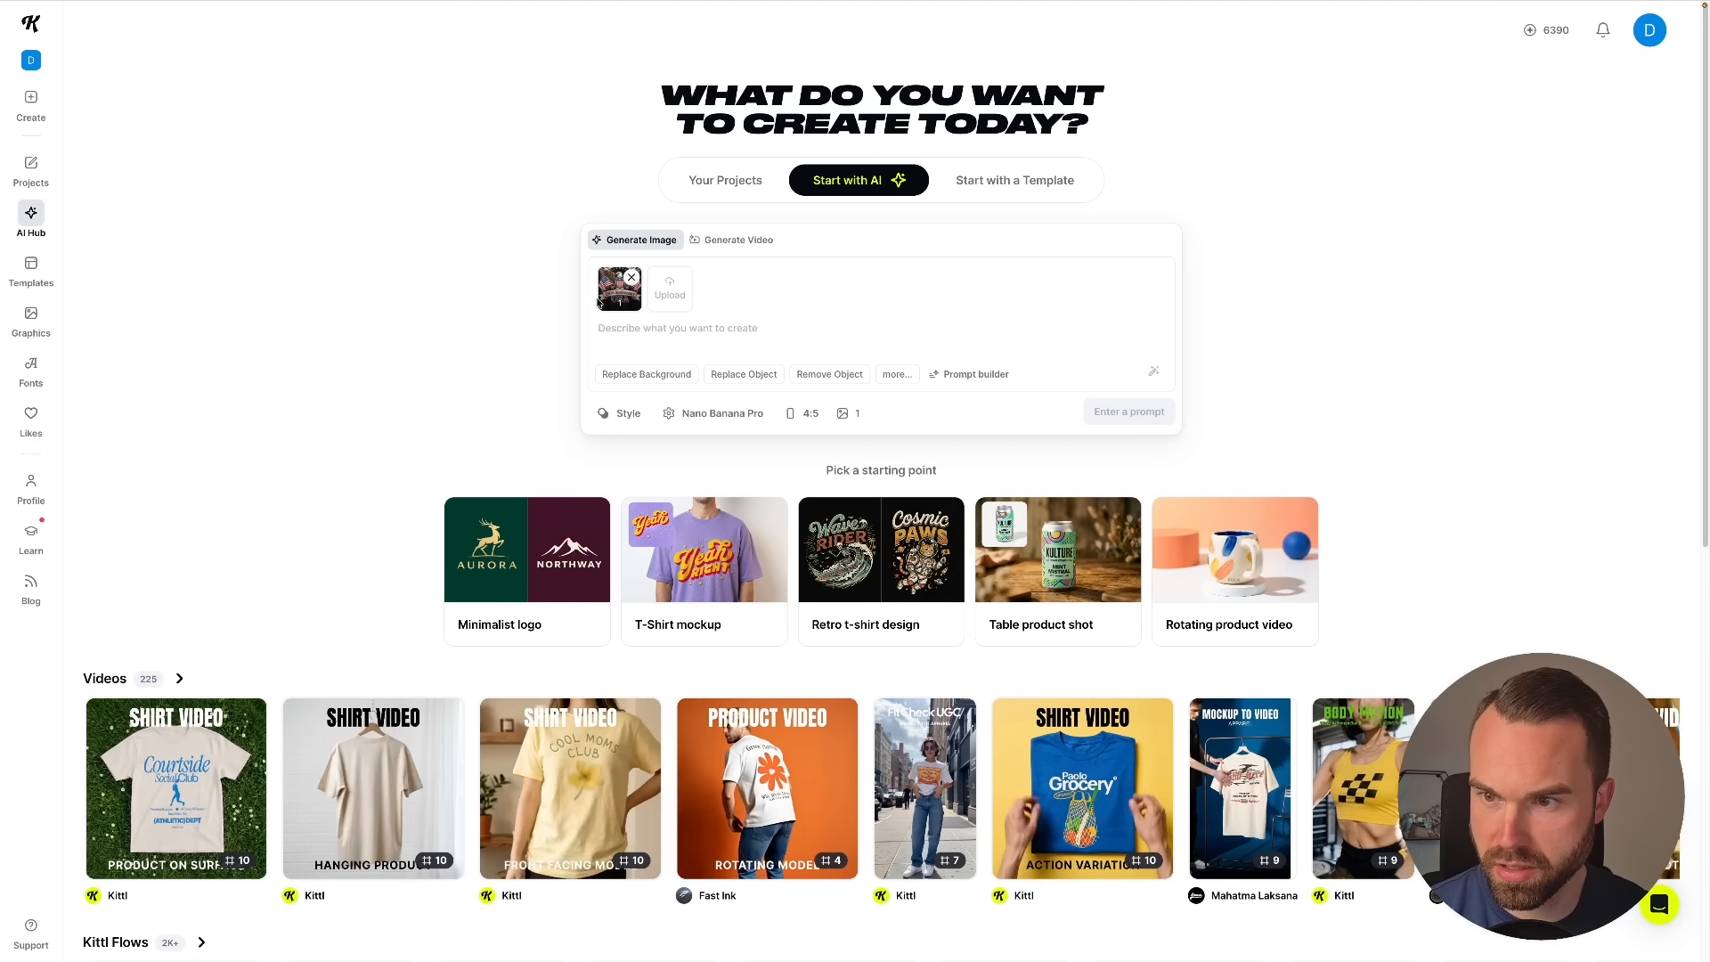
{"action": "type", "text": "Instead of an eagle, it should be george washington"}
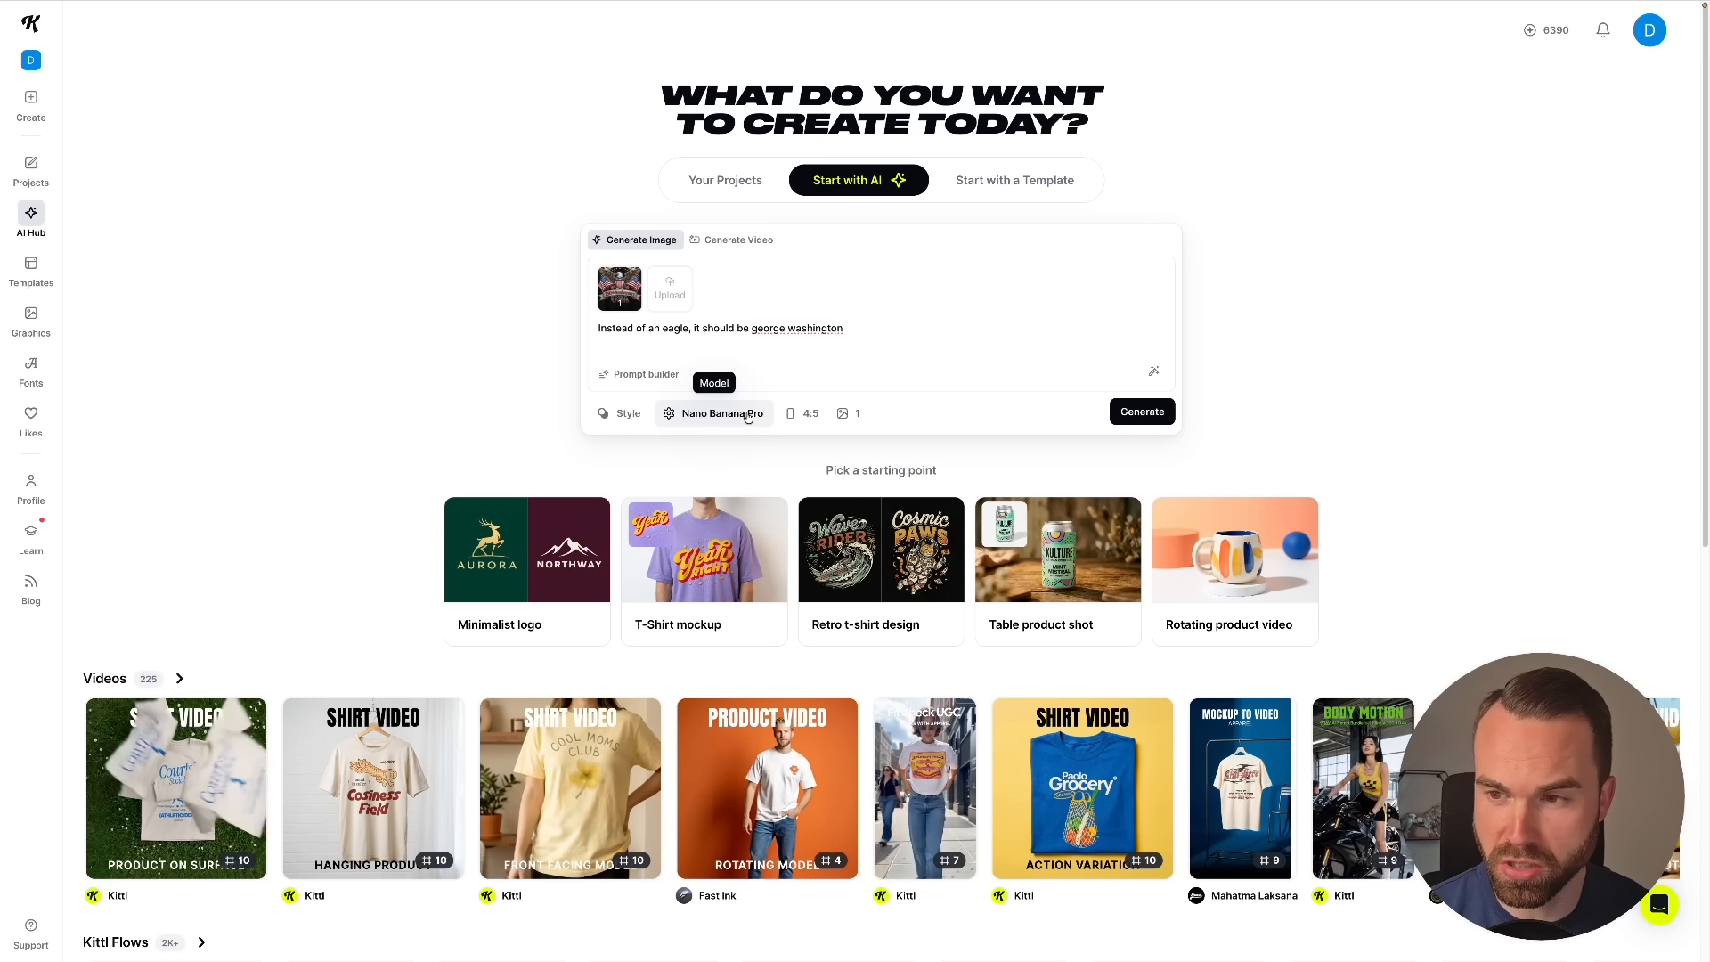
- Generate one image from the prompt at a 4:5 aspect ratio
{"action": "left_click", "coordinate": [803, 414]}
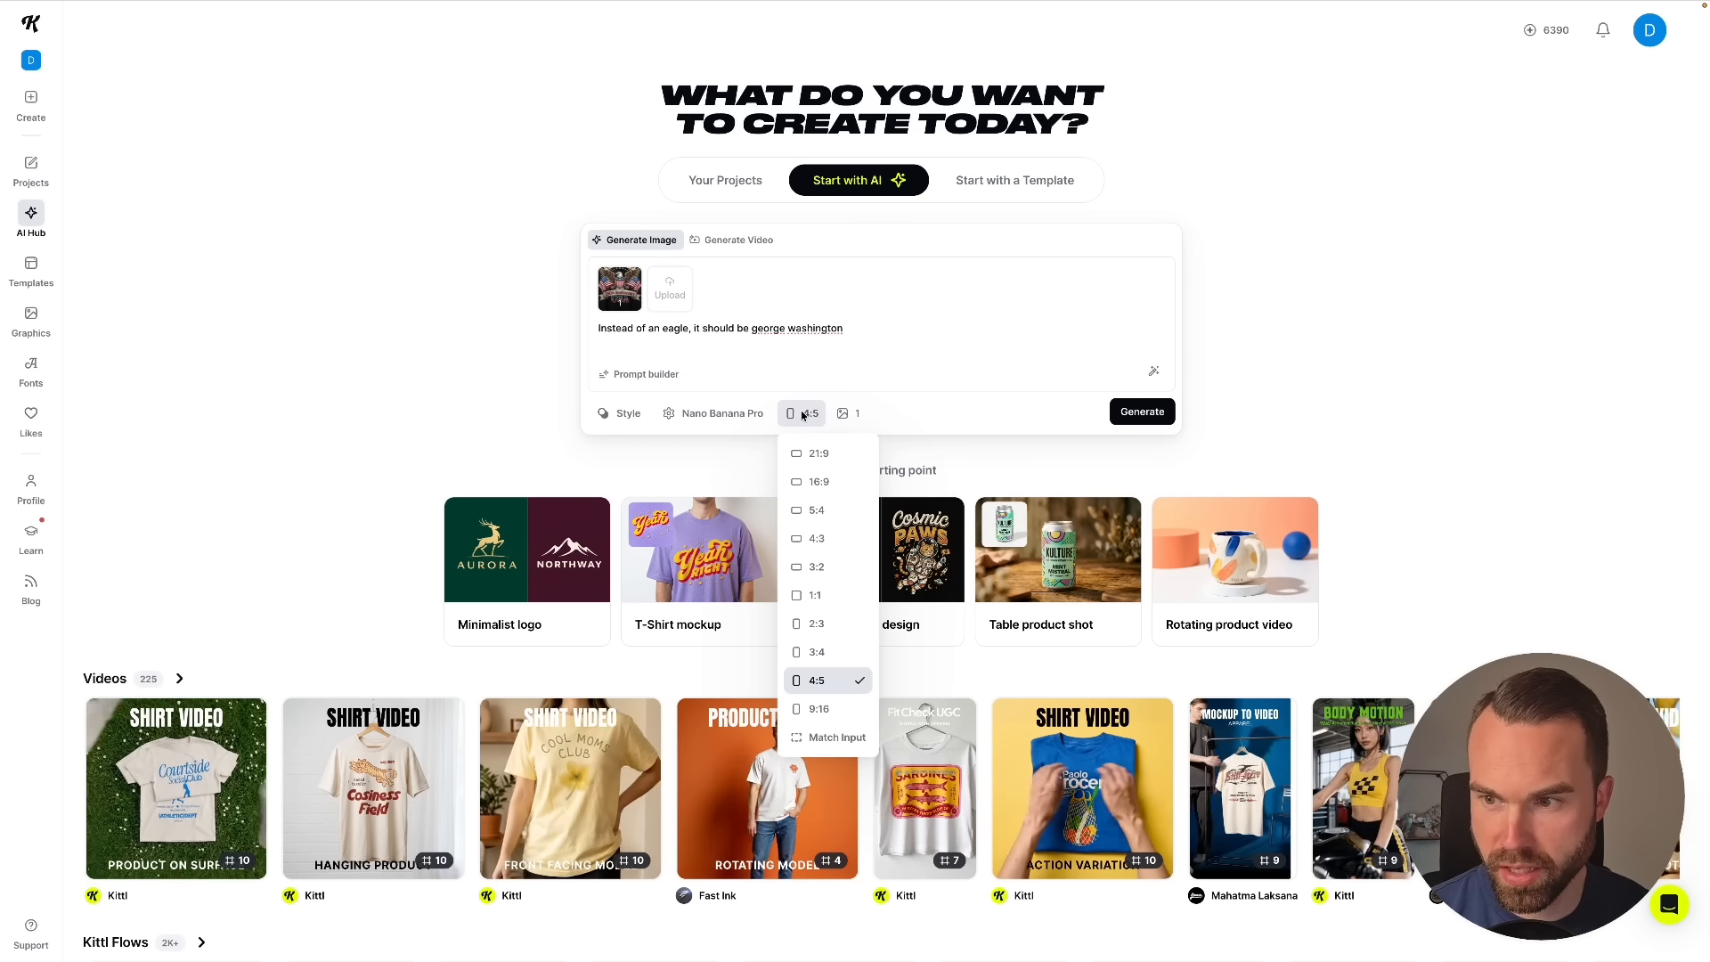
{"action": "left_click", "coordinate": [833, 684]}
{"action": "left_click", "coordinate": [847, 413]}
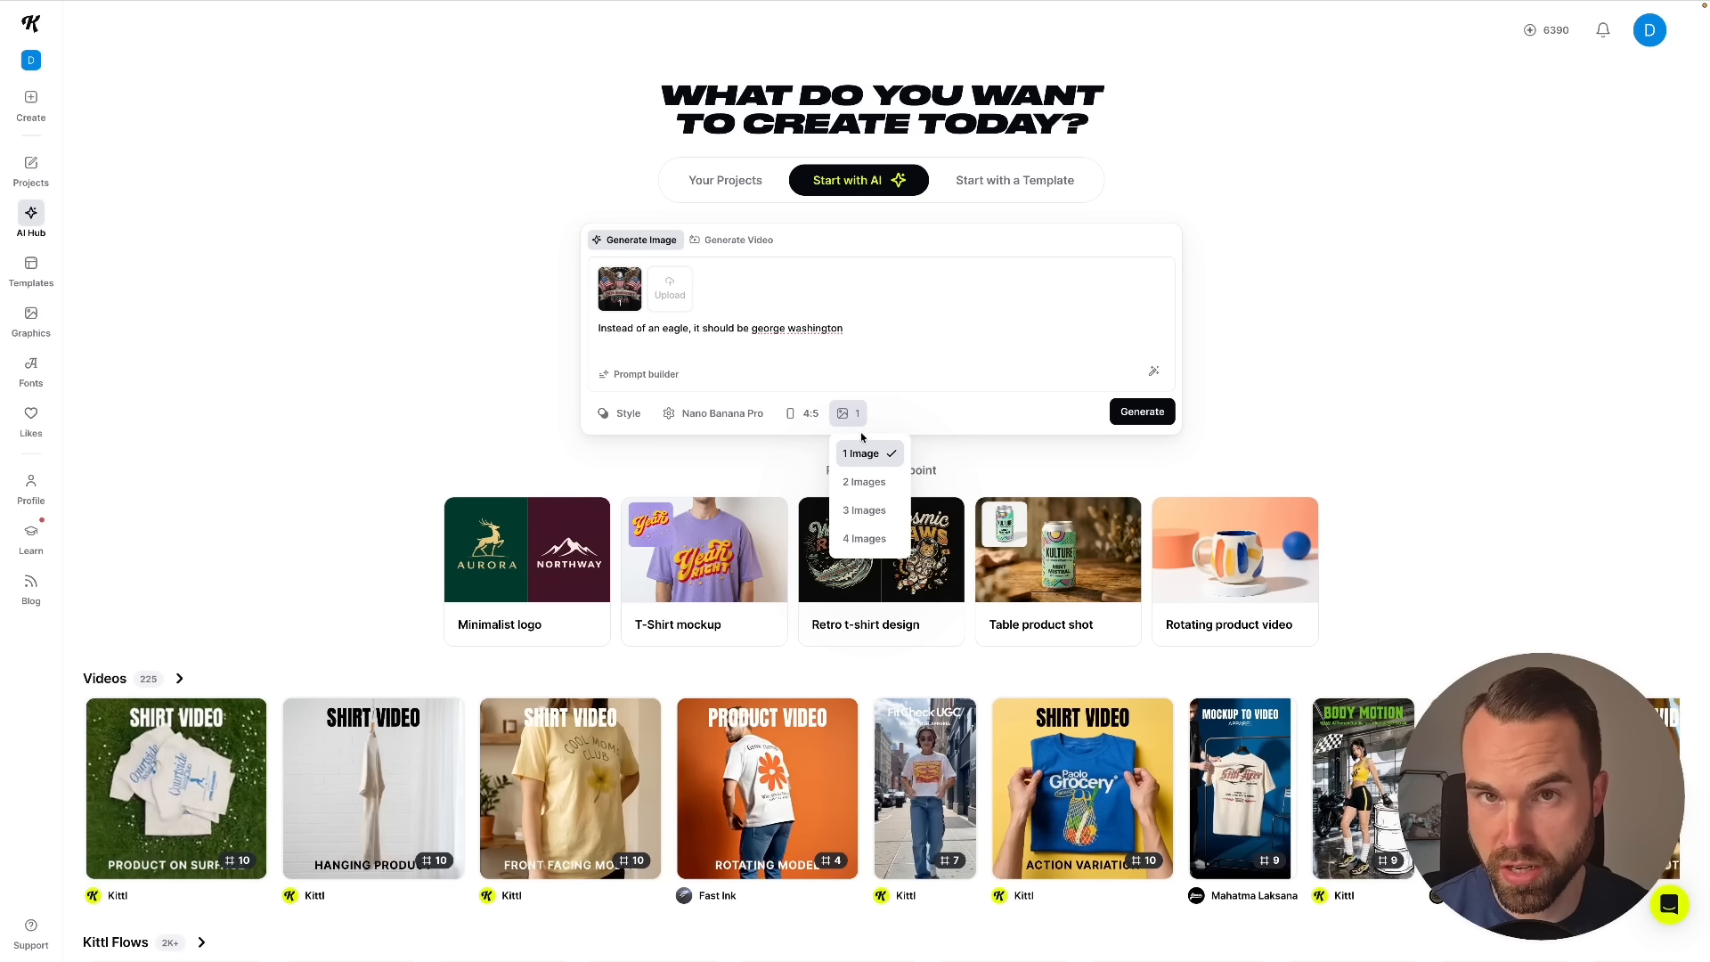
{"action": "left_click", "coordinate": [785, 470]}
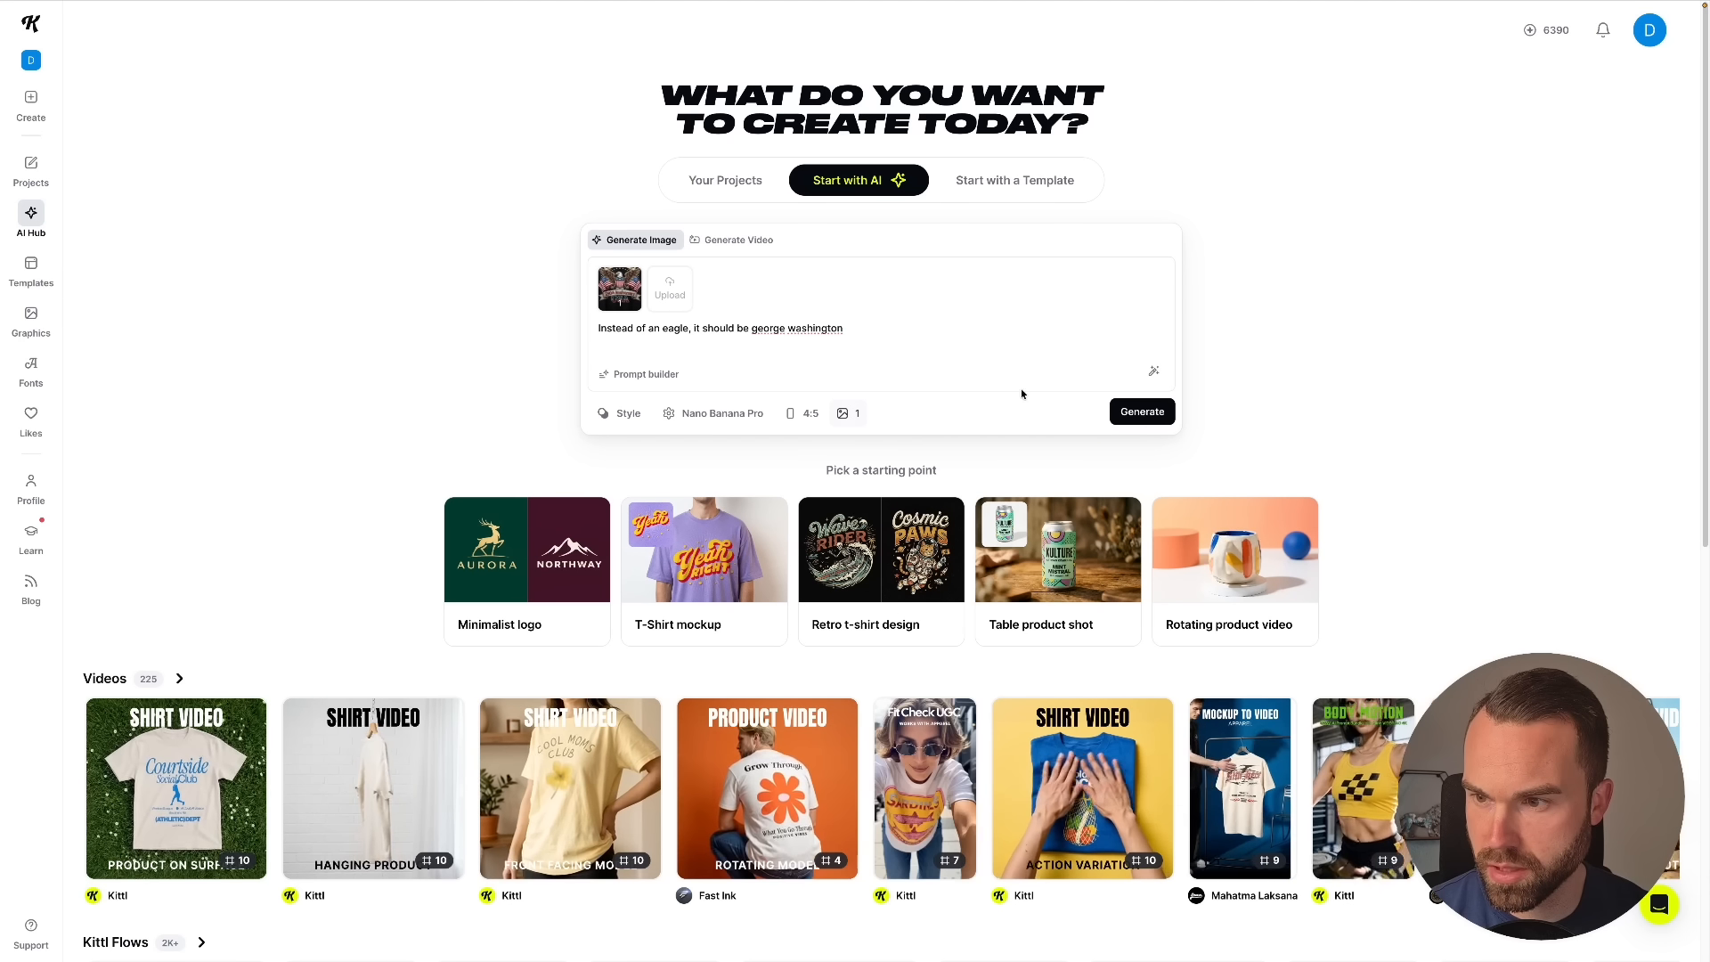
{"action": "left_click", "coordinate": [1142, 411]}
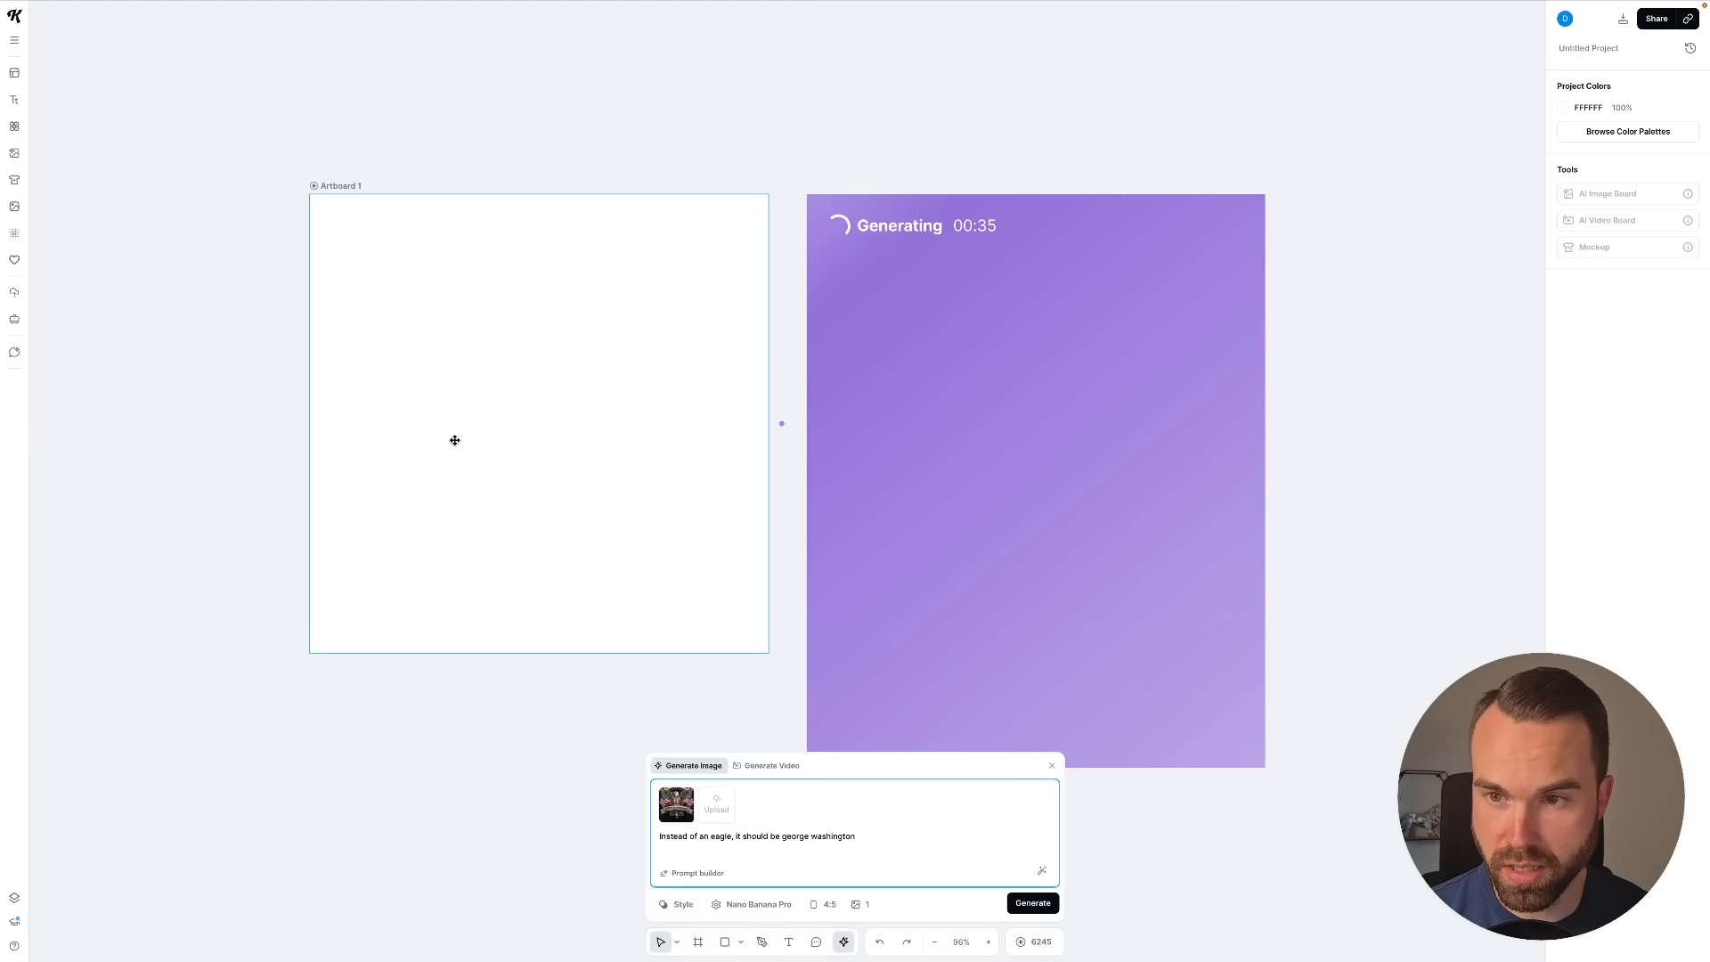
- Resize the blank square artboard to 4500 px wide by 5400 px high
{"action": "left_click", "coordinate": [553, 321]}
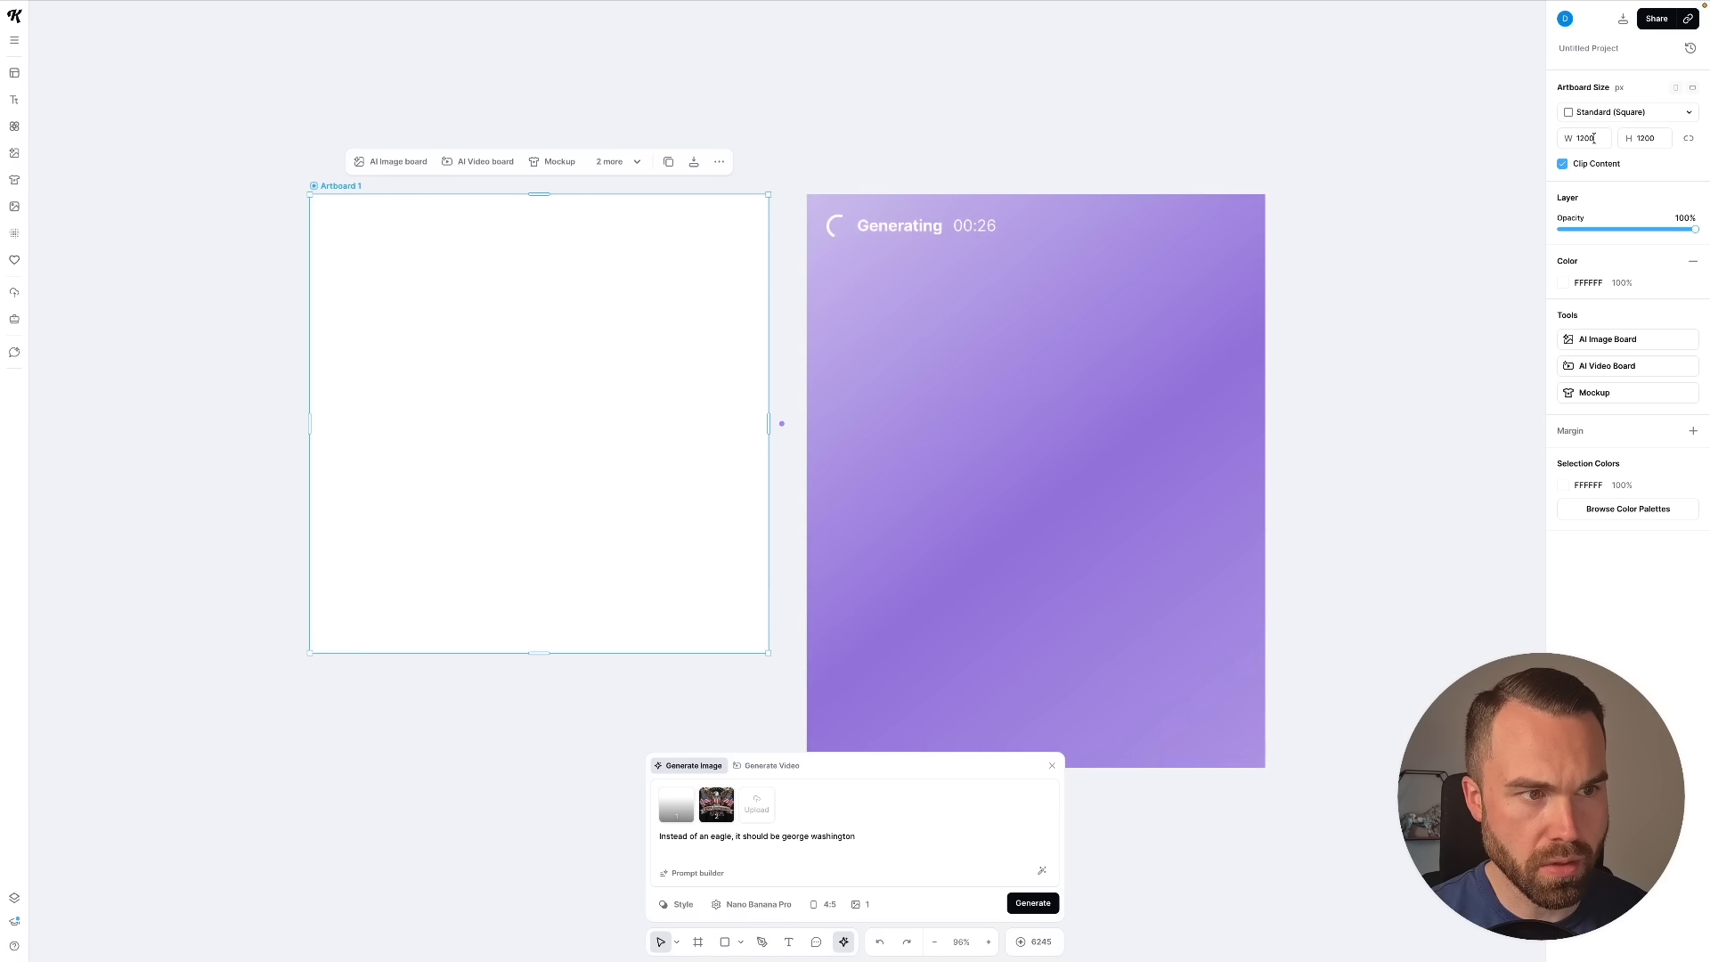
{"action": "left_click", "coordinate": [453, 373]}
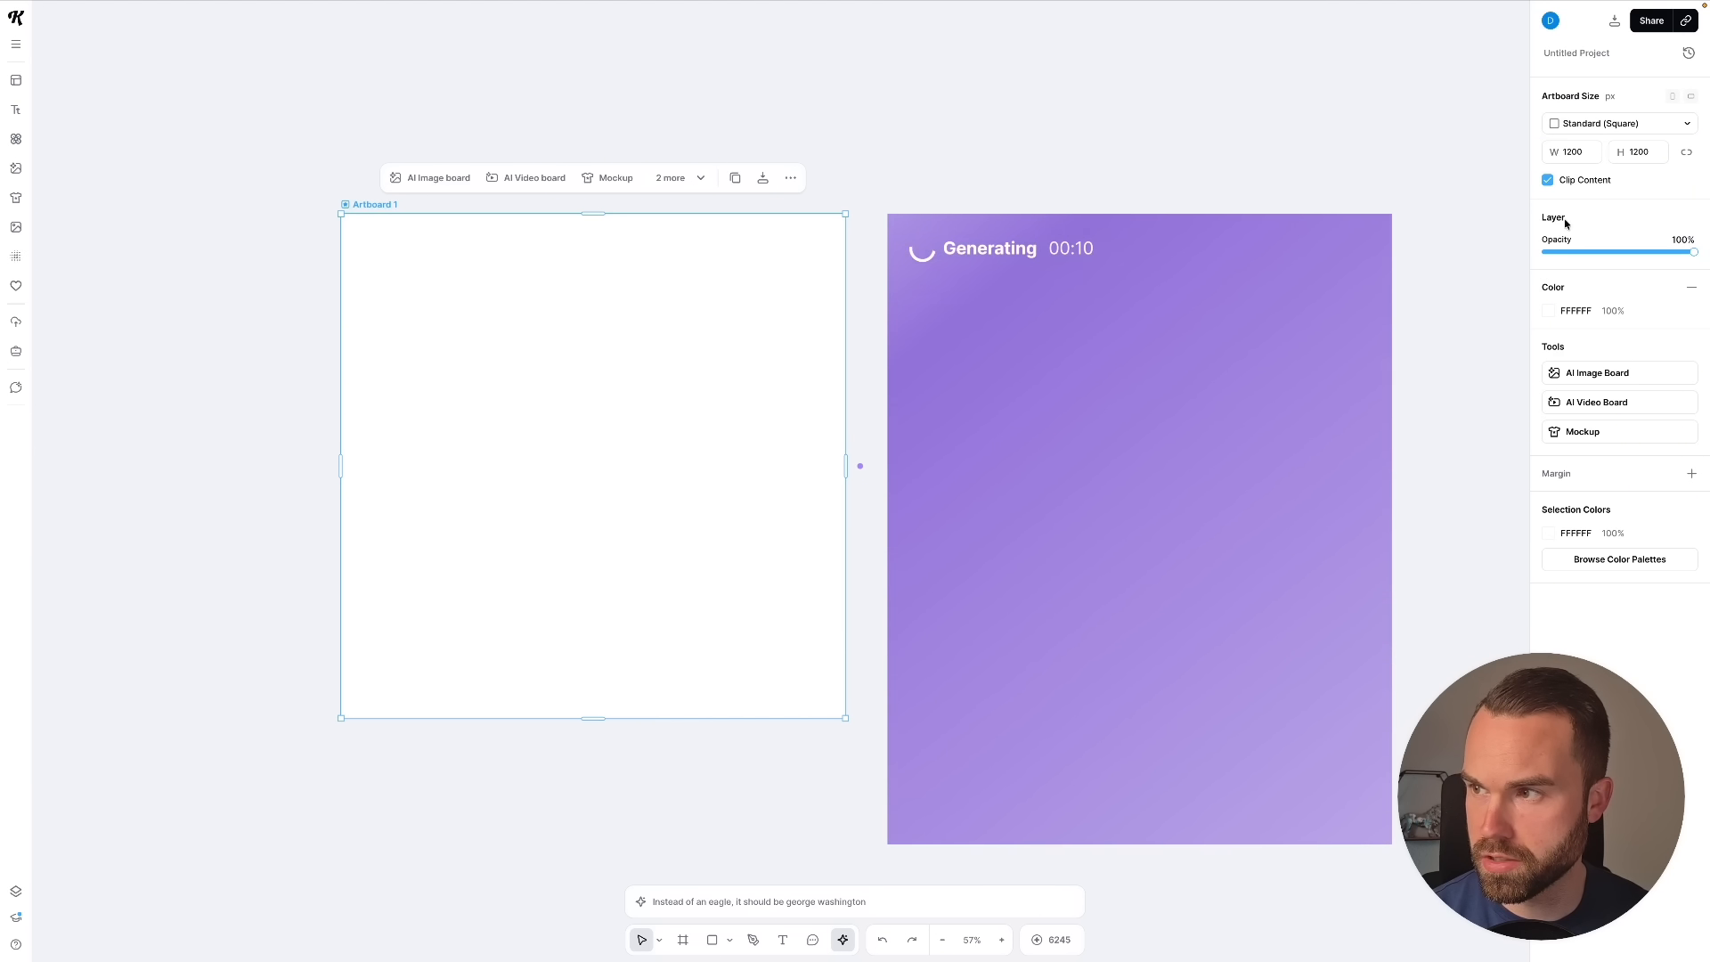
{"action": "left_click", "coordinate": [1571, 151]}
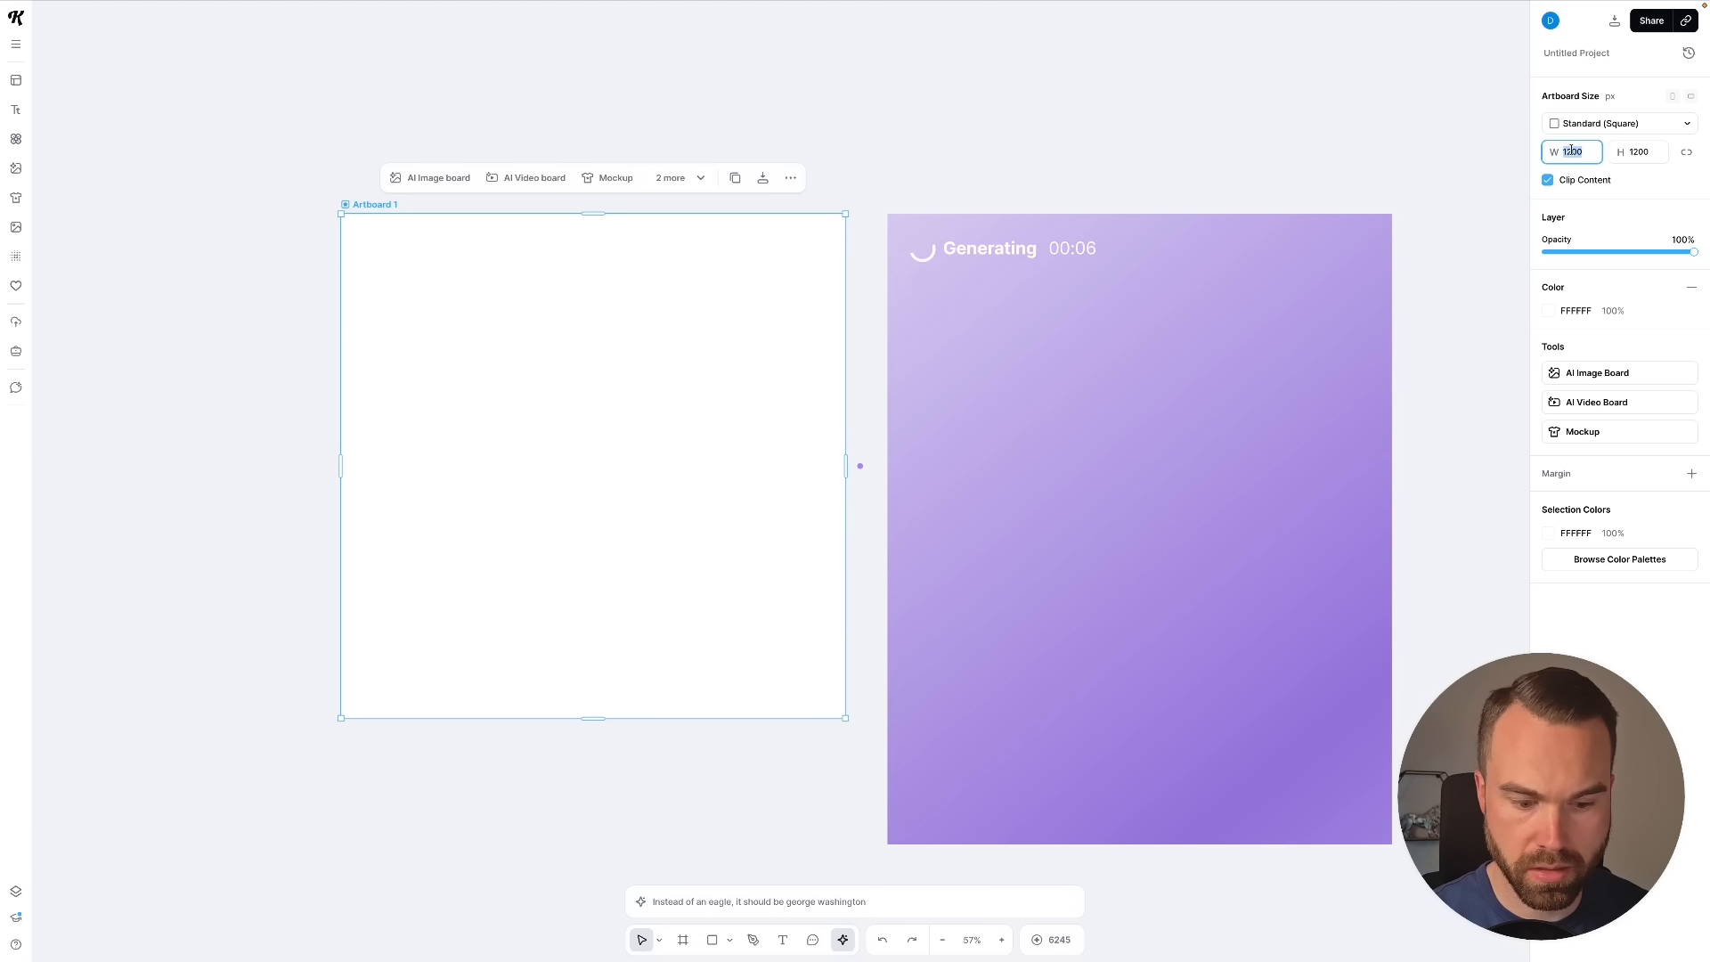
{"action": "type", "text": "4500"}
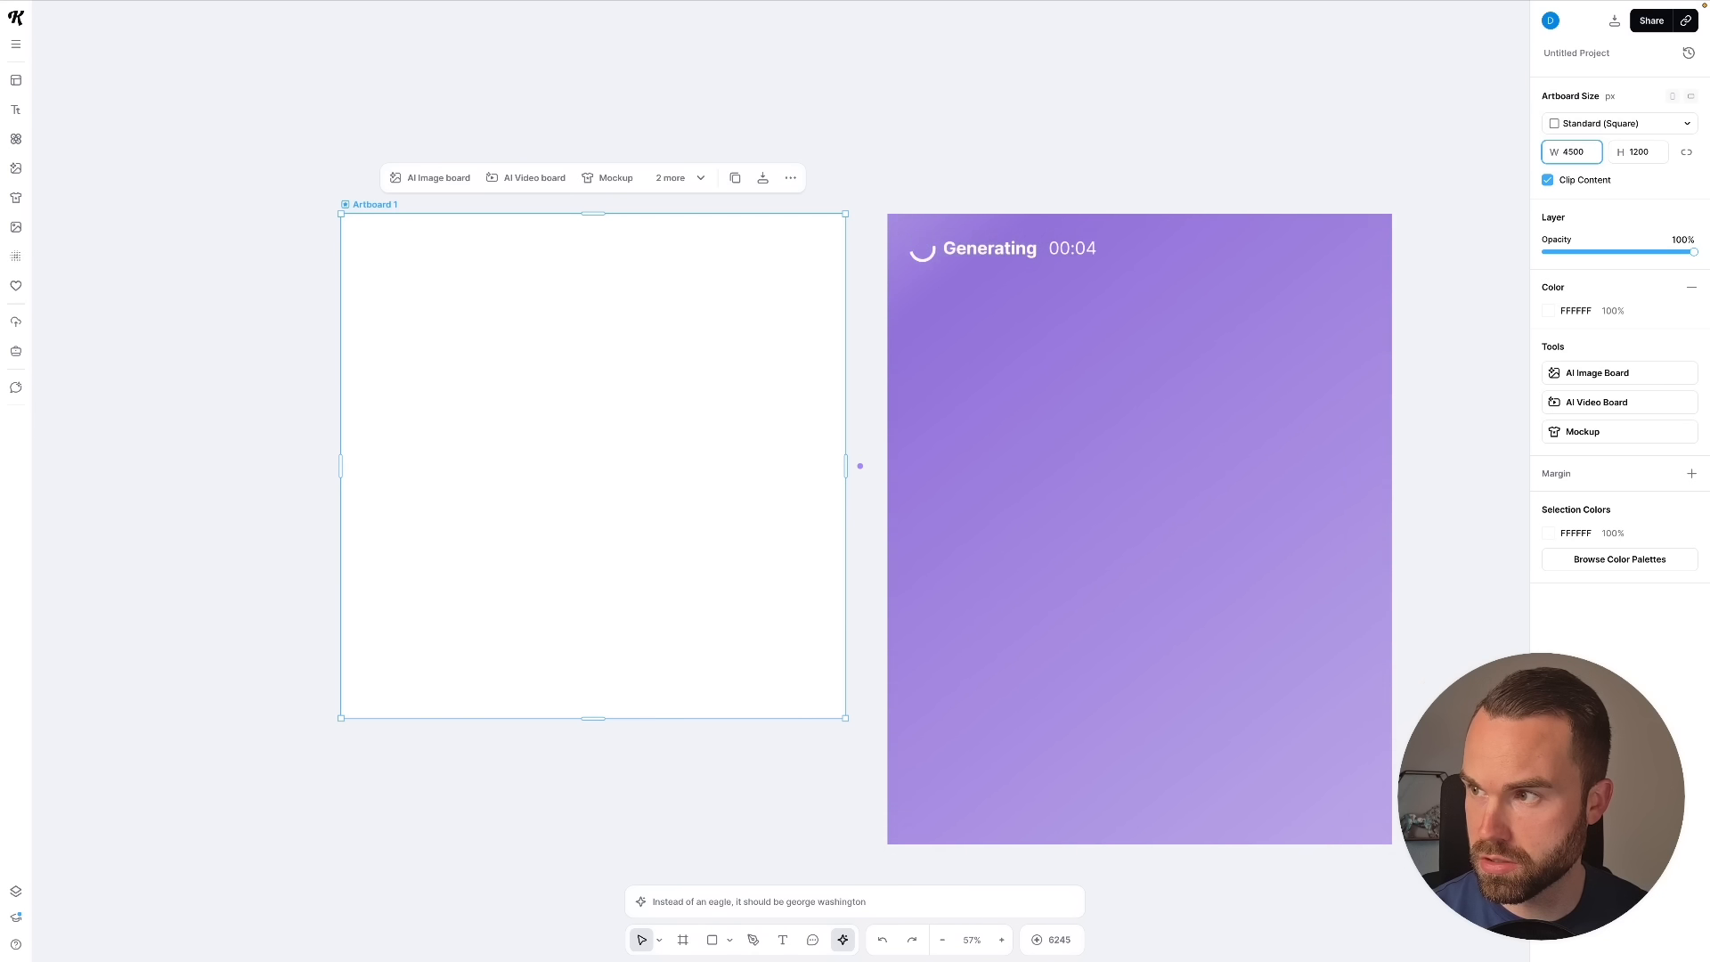
{"action": "left_click", "coordinate": [1644, 152]}
{"action": "type", "text": "5400"}
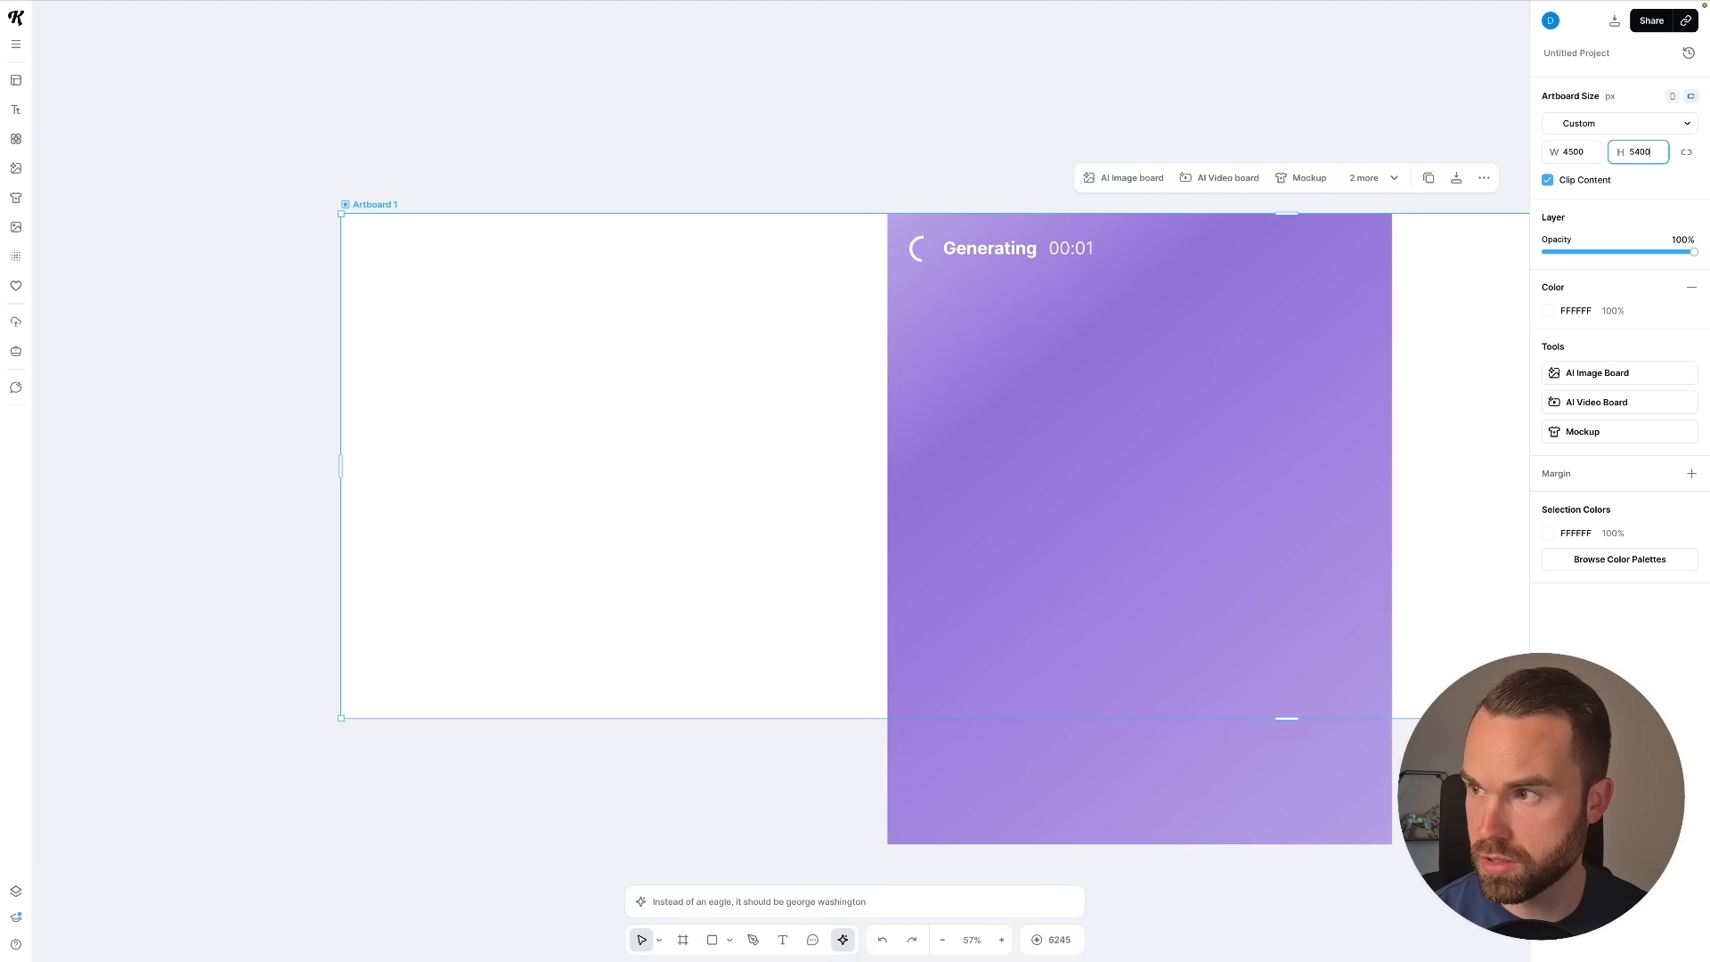
{"action": "left_click", "coordinate": [756, 301]}
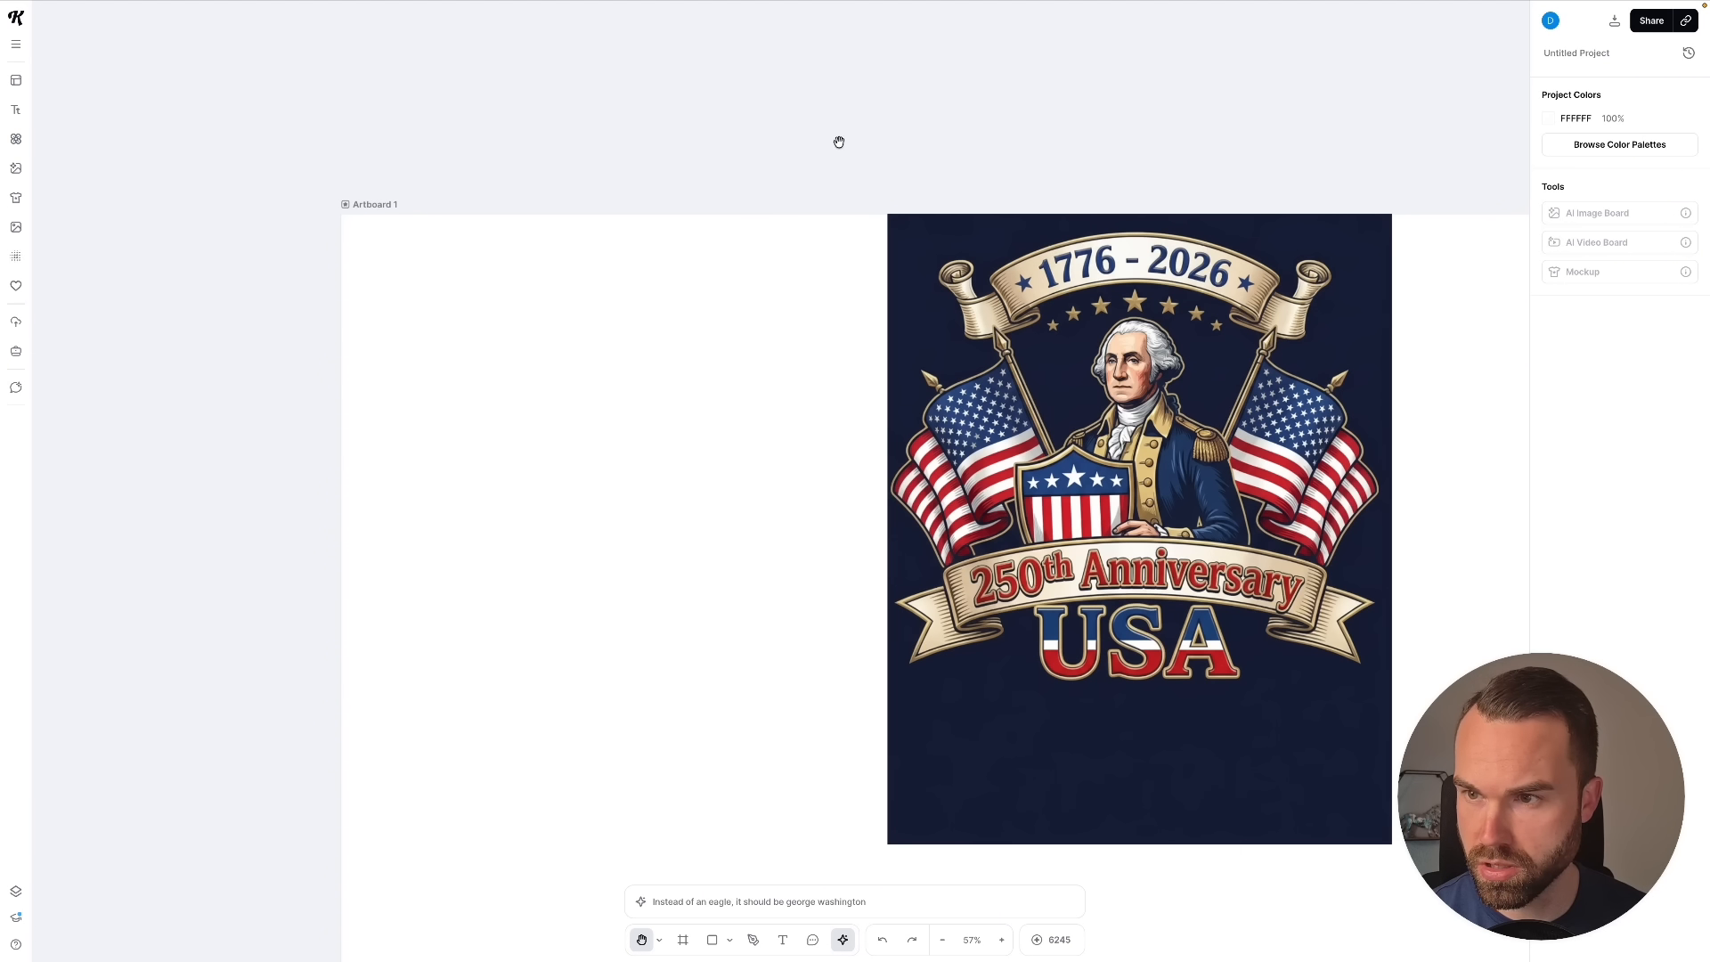
- Remove the navy background from the George Washington image and upscale the cut-out design
{"action": "left_click_drag", "start_coordinate": [899, 157], "coordinate": [668, 50]}
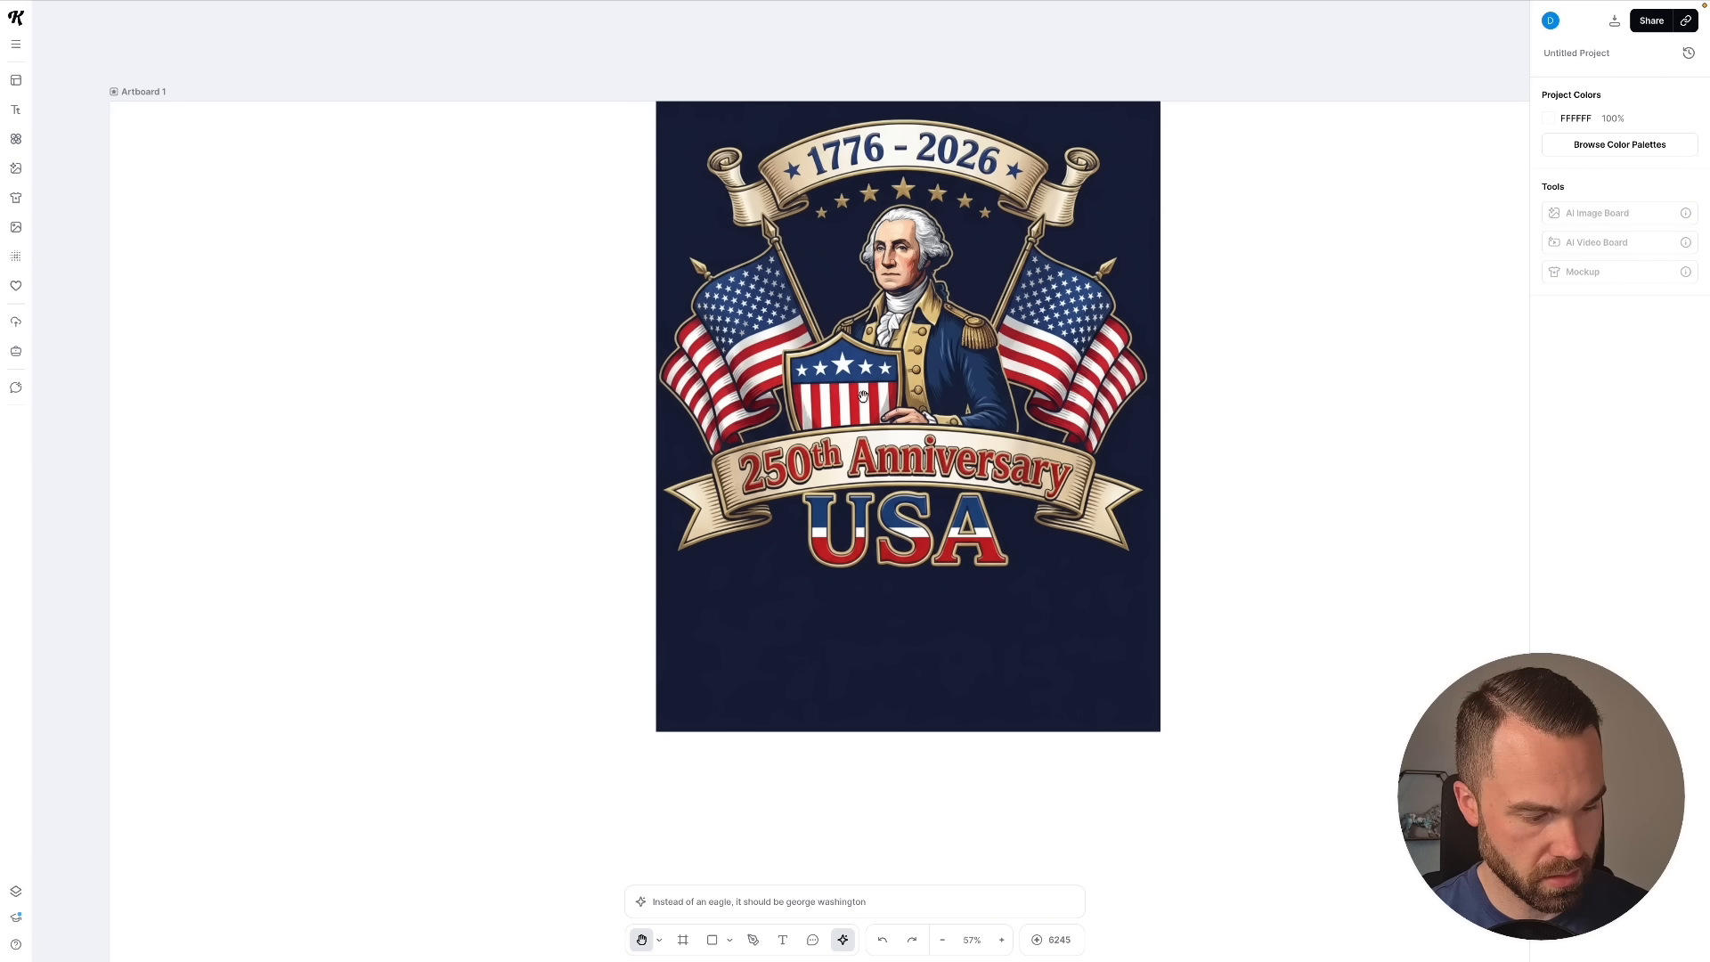
{"action": "scroll", "coordinate": [878, 394], "scroll_direction": "down", "scroll_amount": 5}
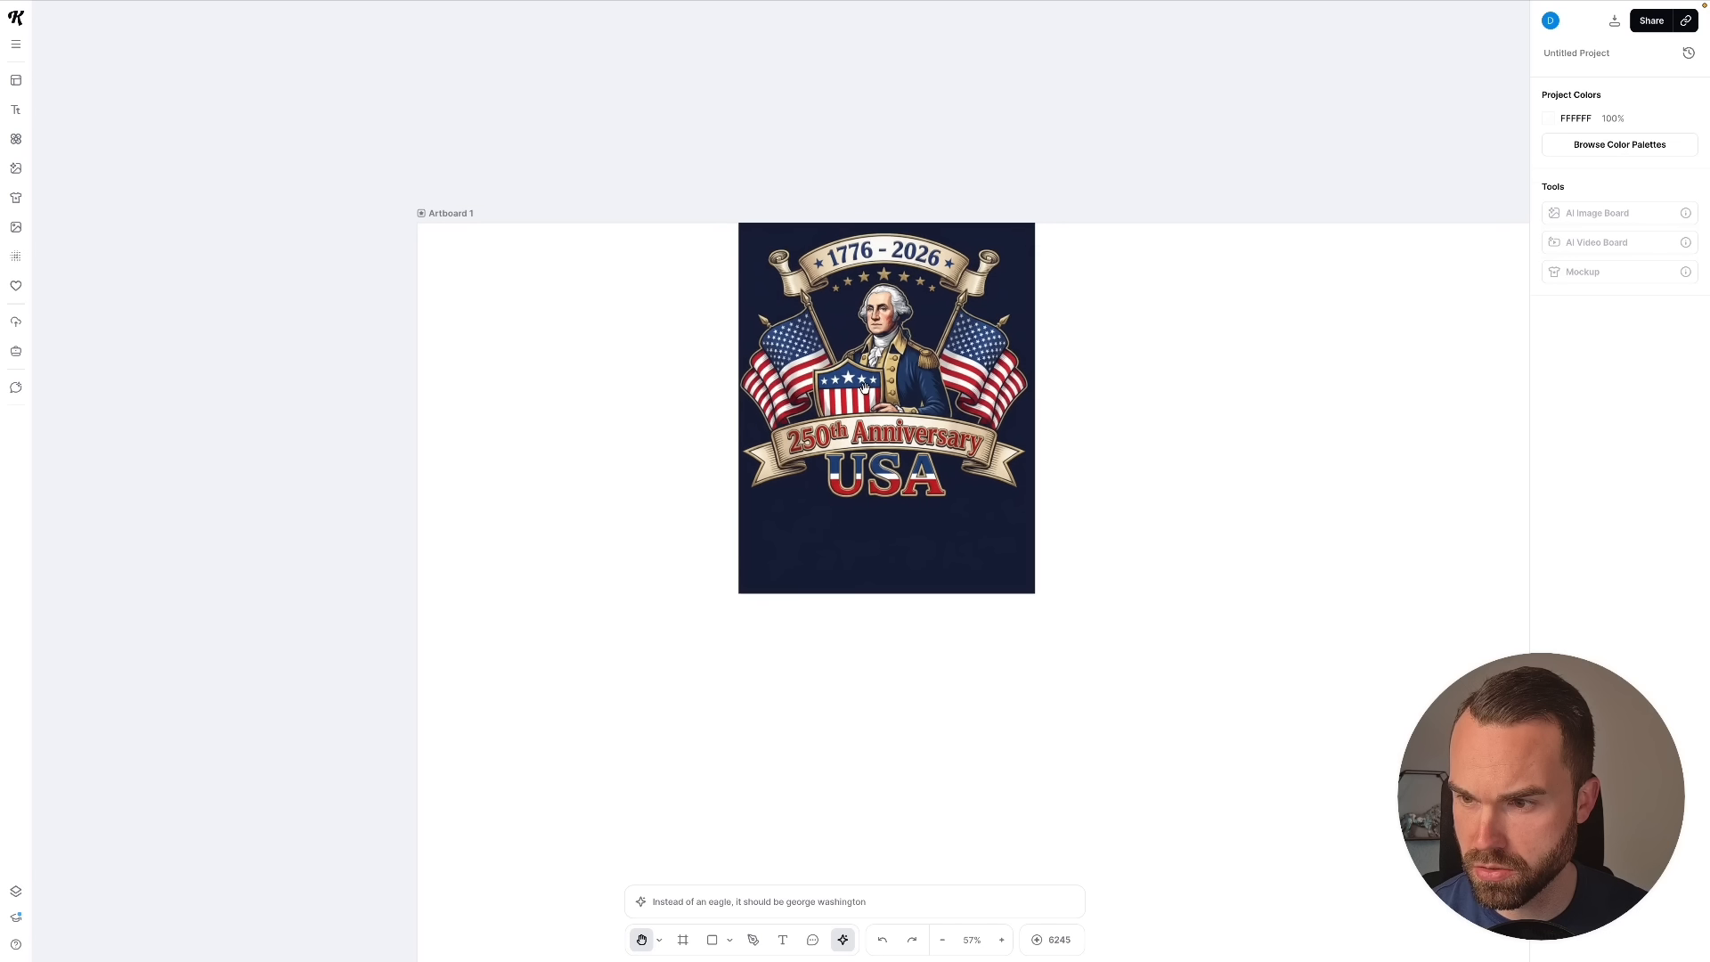
{"action": "scroll", "coordinate": [888, 301], "scroll_direction": "down", "scroll_amount": 8}
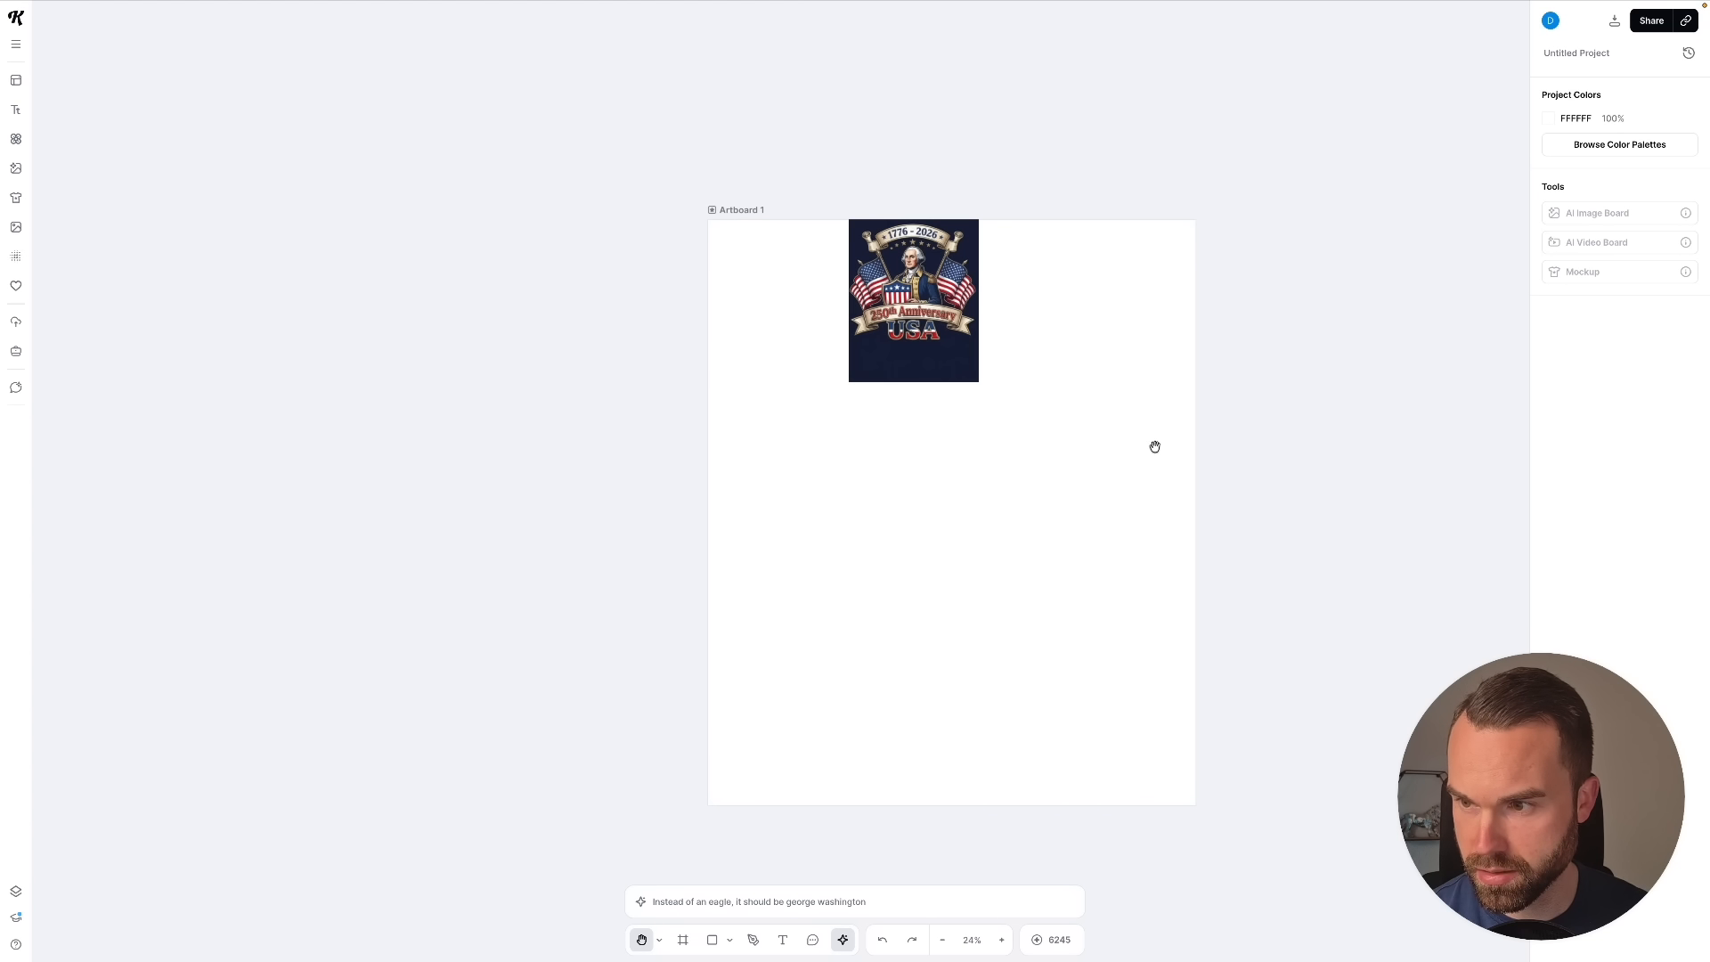
{"action": "left_click_drag", "start_coordinate": [1153, 446], "coordinate": [1082, 331]}
{"action": "scroll", "coordinate": [979, 218], "scroll_direction": "up", "scroll_amount": 2}
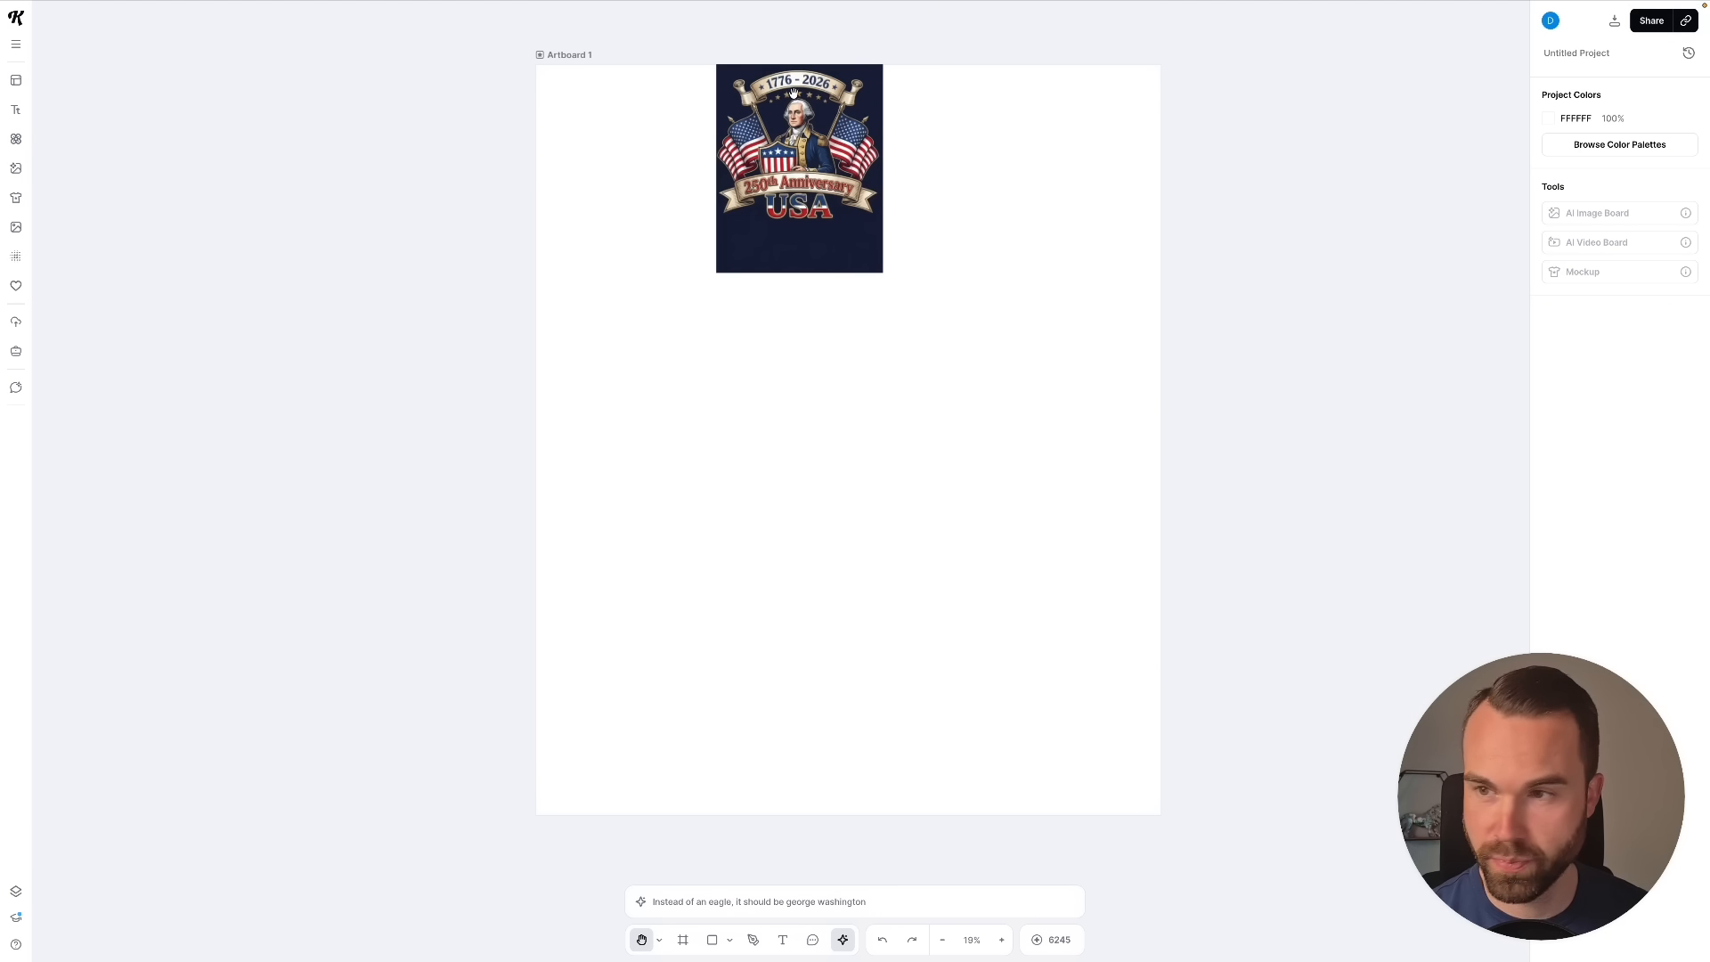
{"action": "scroll", "coordinate": [793, 80], "scroll_direction": "up", "scroll_amount": 10}
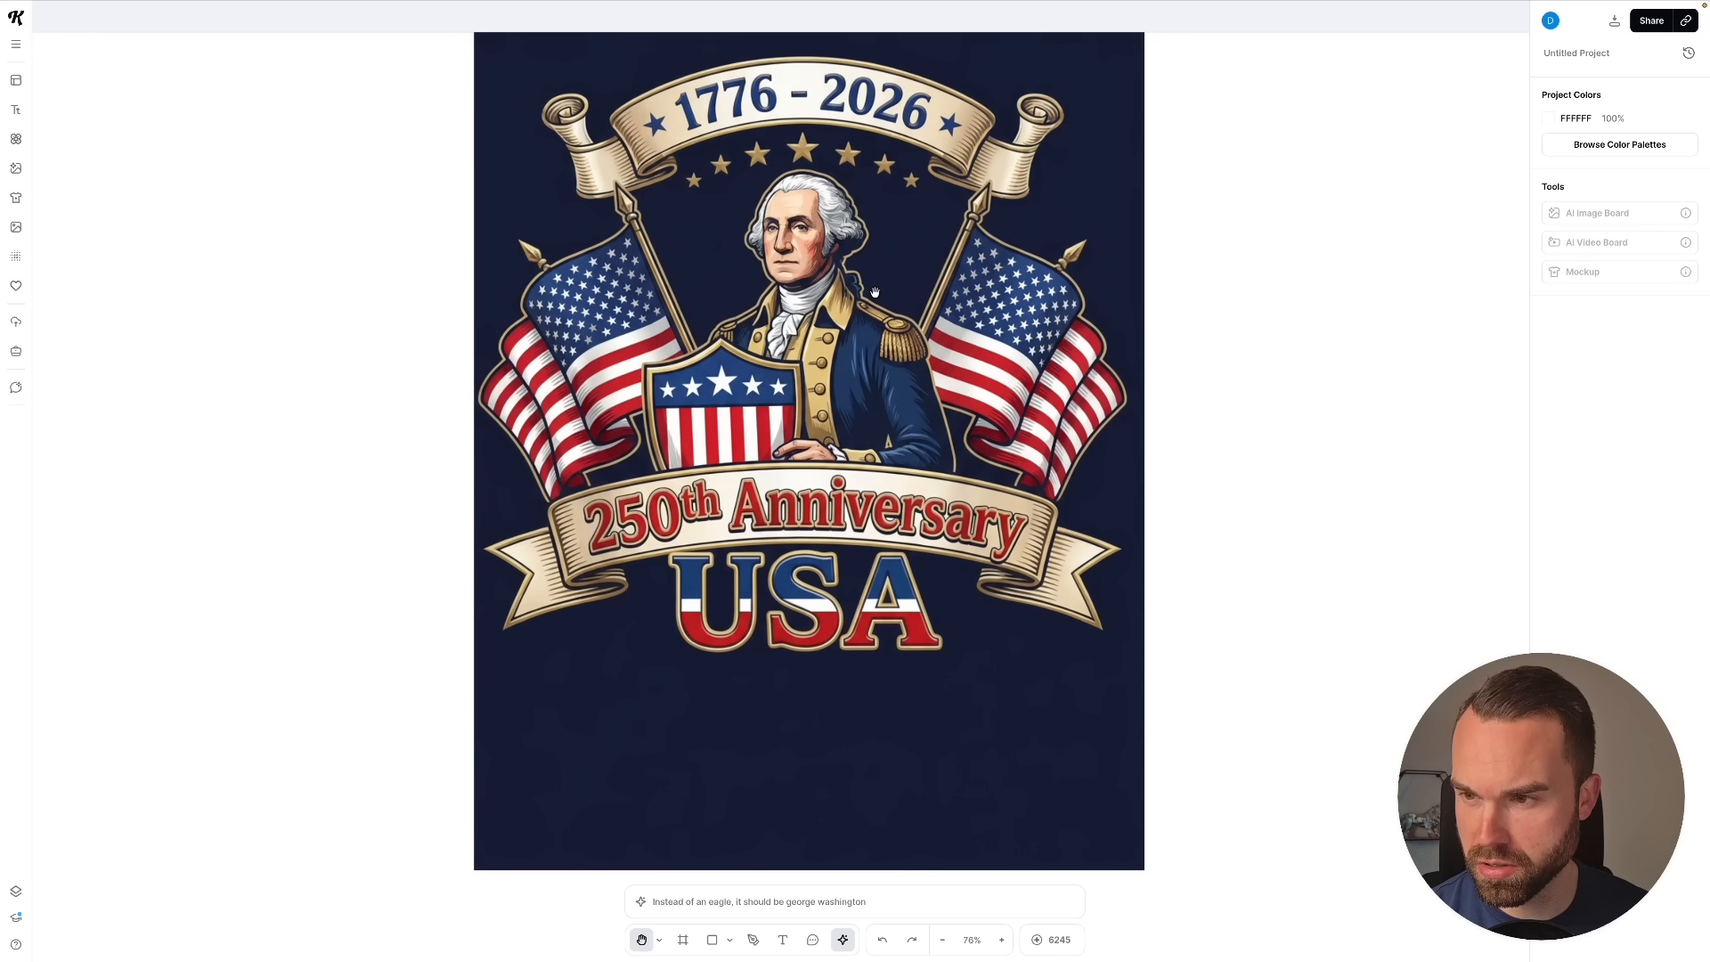
{"action": "key", "text": "v"}
{"action": "left_click", "coordinate": [1030, 403]}
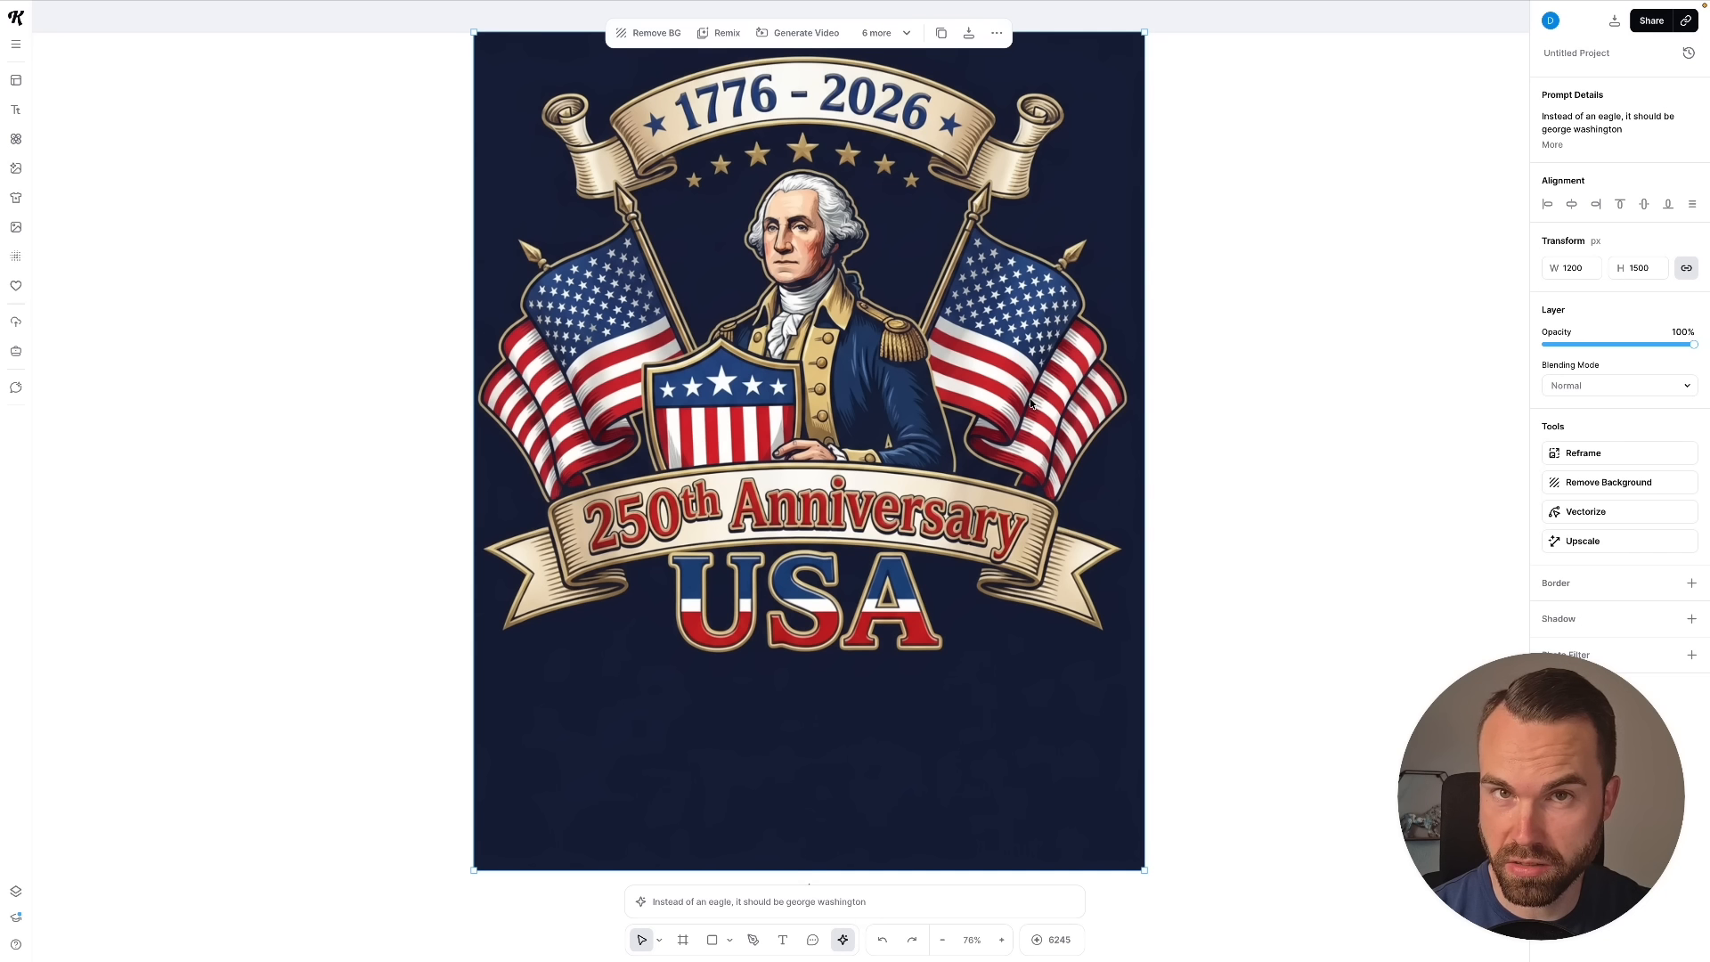
{"action": "left_click", "coordinate": [1608, 484]}
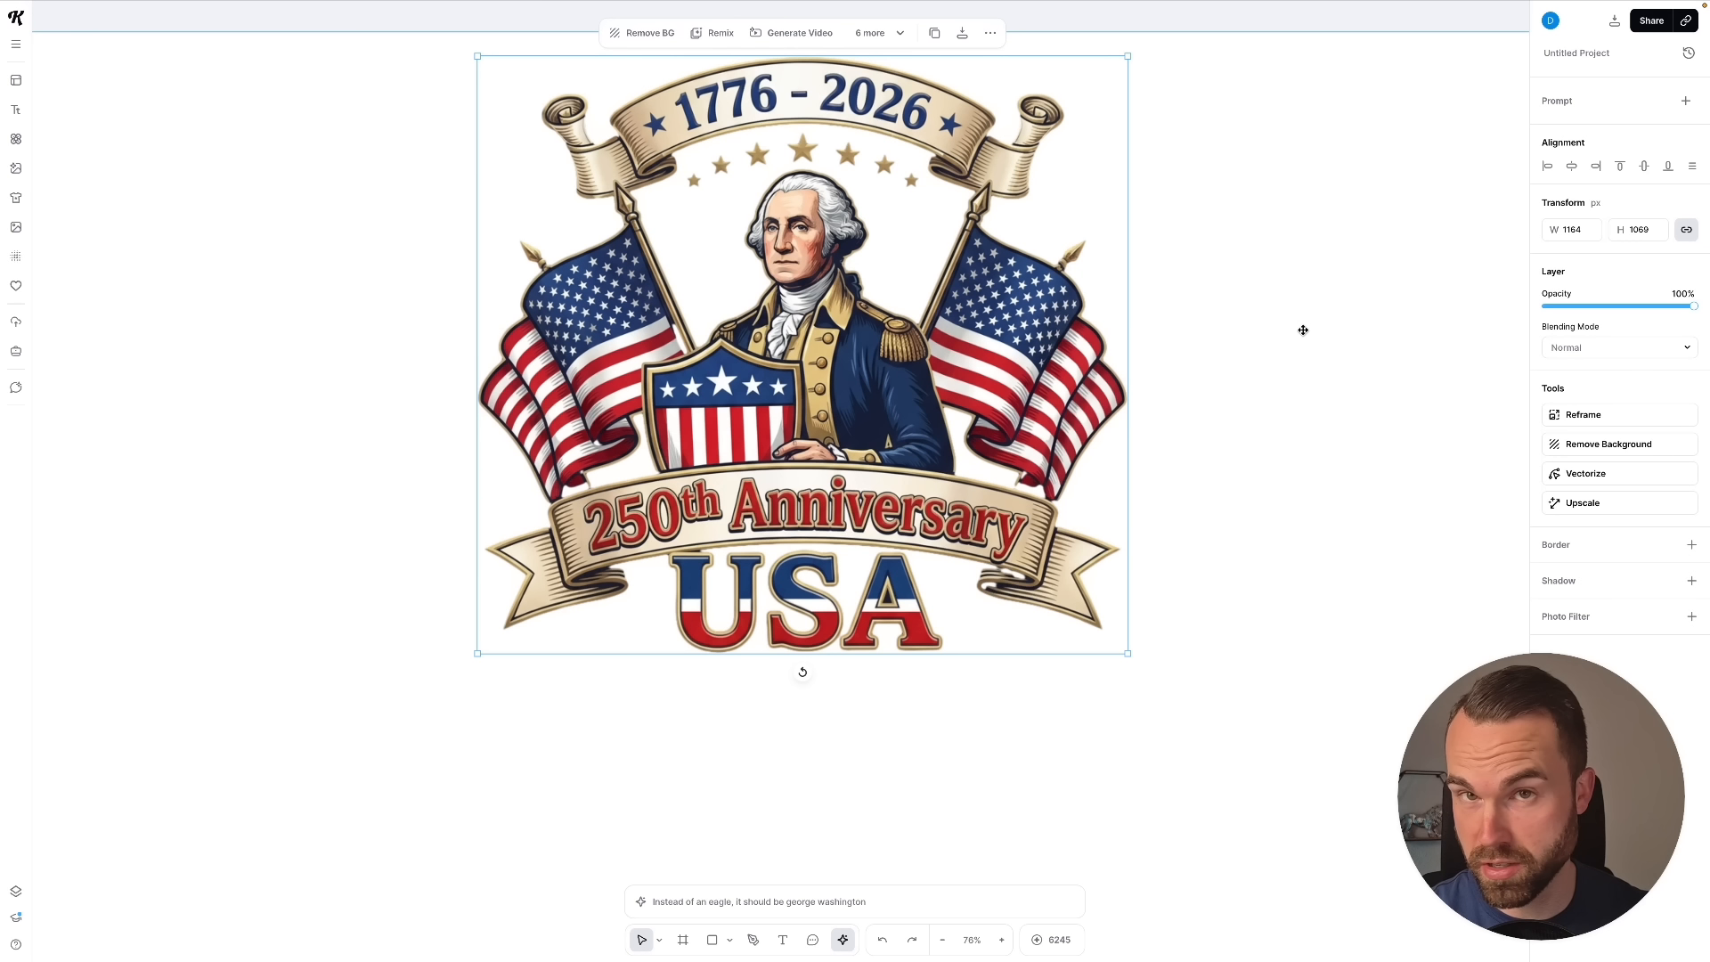
{"action": "left_click", "coordinate": [1616, 505]}
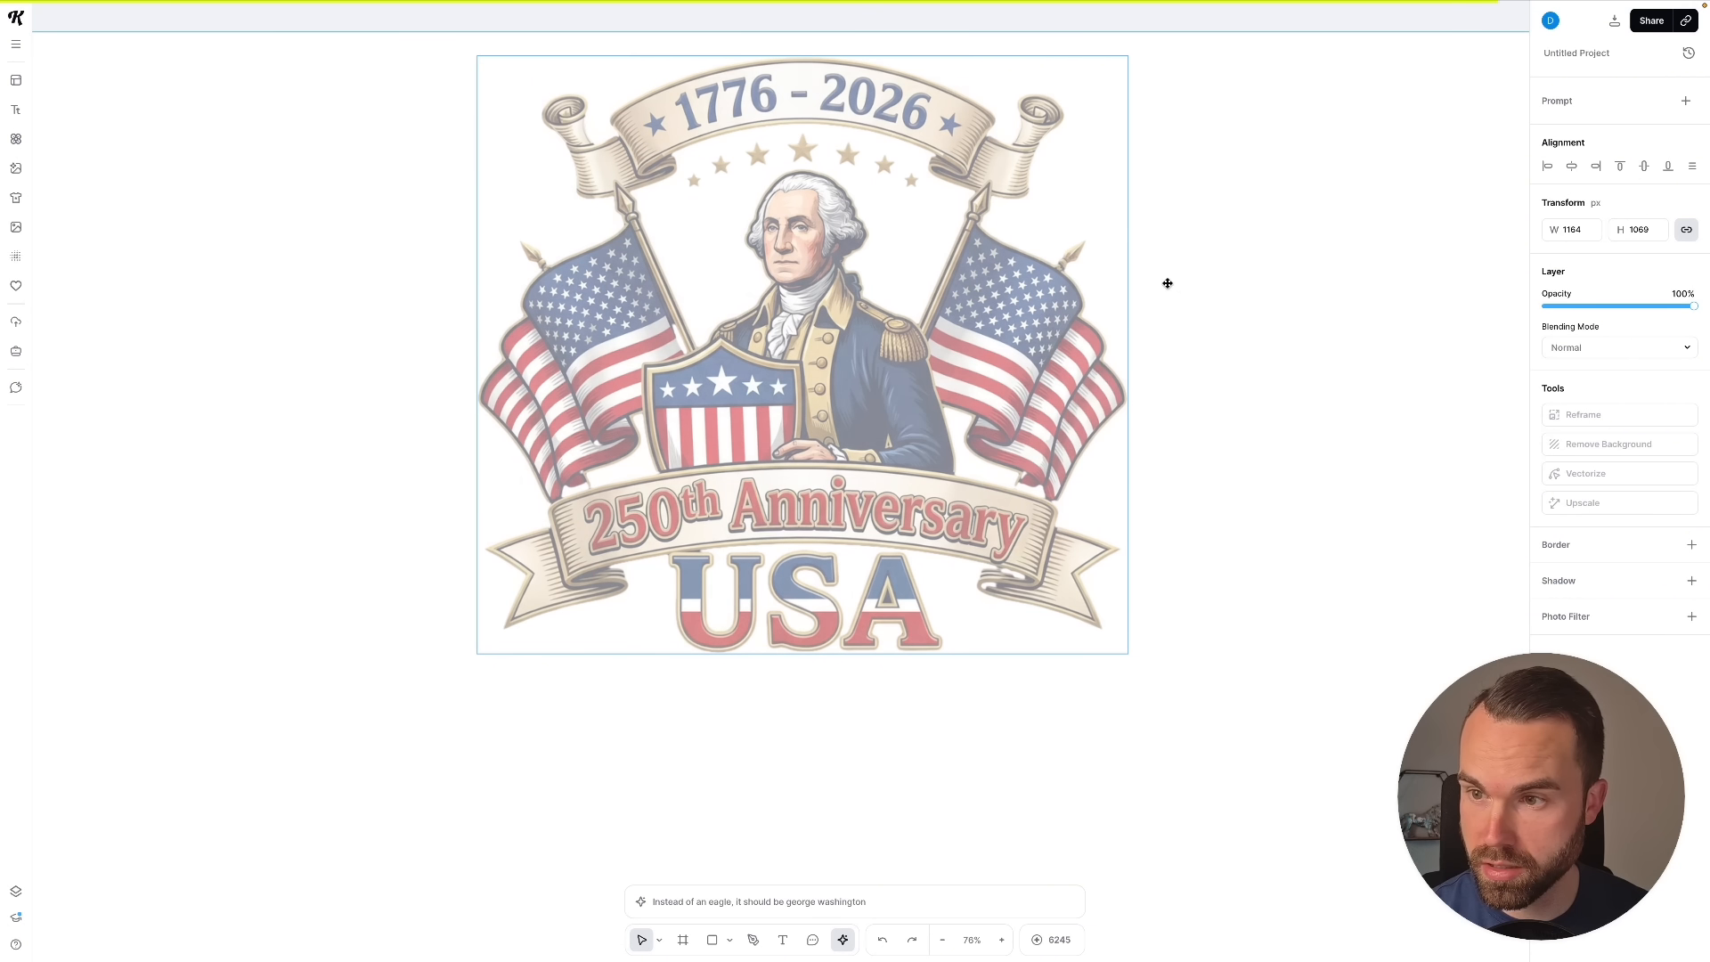
- Enlarge the George Washington design to about 4094 px wide and centre it horizontally in the upper part of the artboard
{"action": "scroll", "coordinate": [1088, 488], "scroll_direction": "down", "scroll_amount": 5}
{"action": "scroll", "coordinate": [1088, 487], "scroll_direction": "down", "scroll_amount": 5}
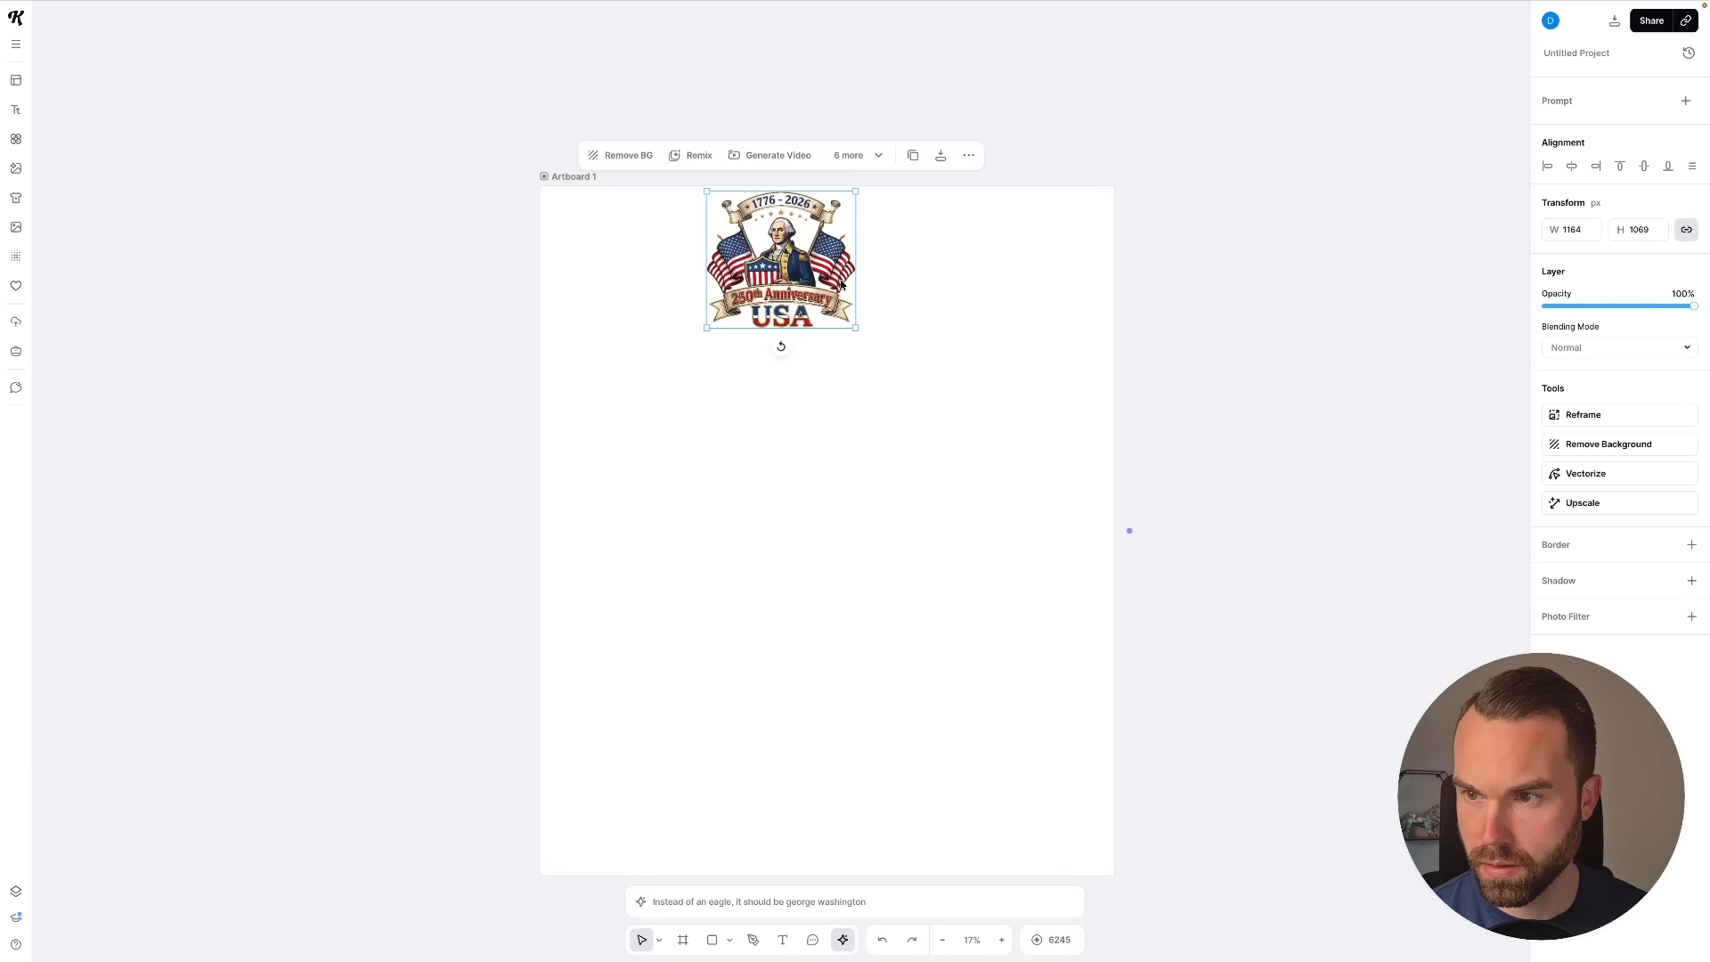
{"action": "scroll", "coordinate": [859, 252], "scroll_direction": "down", "scroll_amount": 4}
{"action": "scroll", "coordinate": [860, 245], "scroll_direction": "up", "scroll_amount": 3}
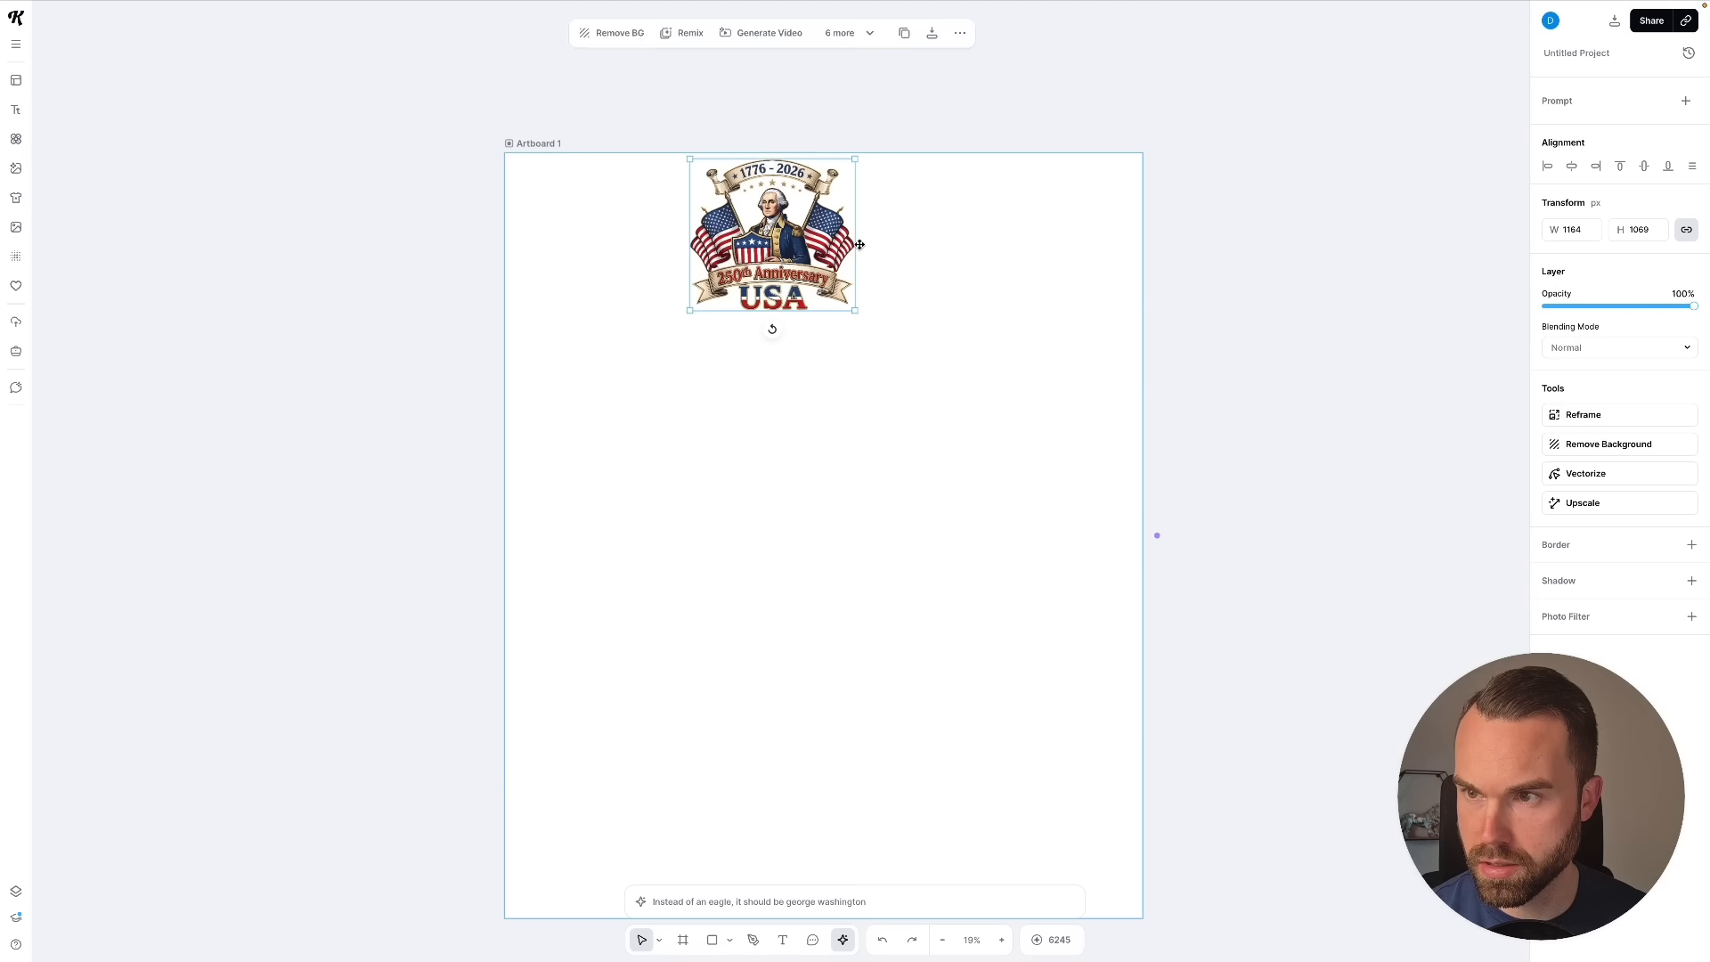
{"action": "scroll", "coordinate": [853, 249], "scroll_direction": "down", "scroll_amount": 1}
{"action": "left_click_drag", "start_coordinate": [854, 255], "coordinate": [1272, 655]}
{"action": "left_click_drag", "start_coordinate": [1091, 412], "coordinate": [926, 428]}
{"action": "left_click", "coordinate": [942, 95]}
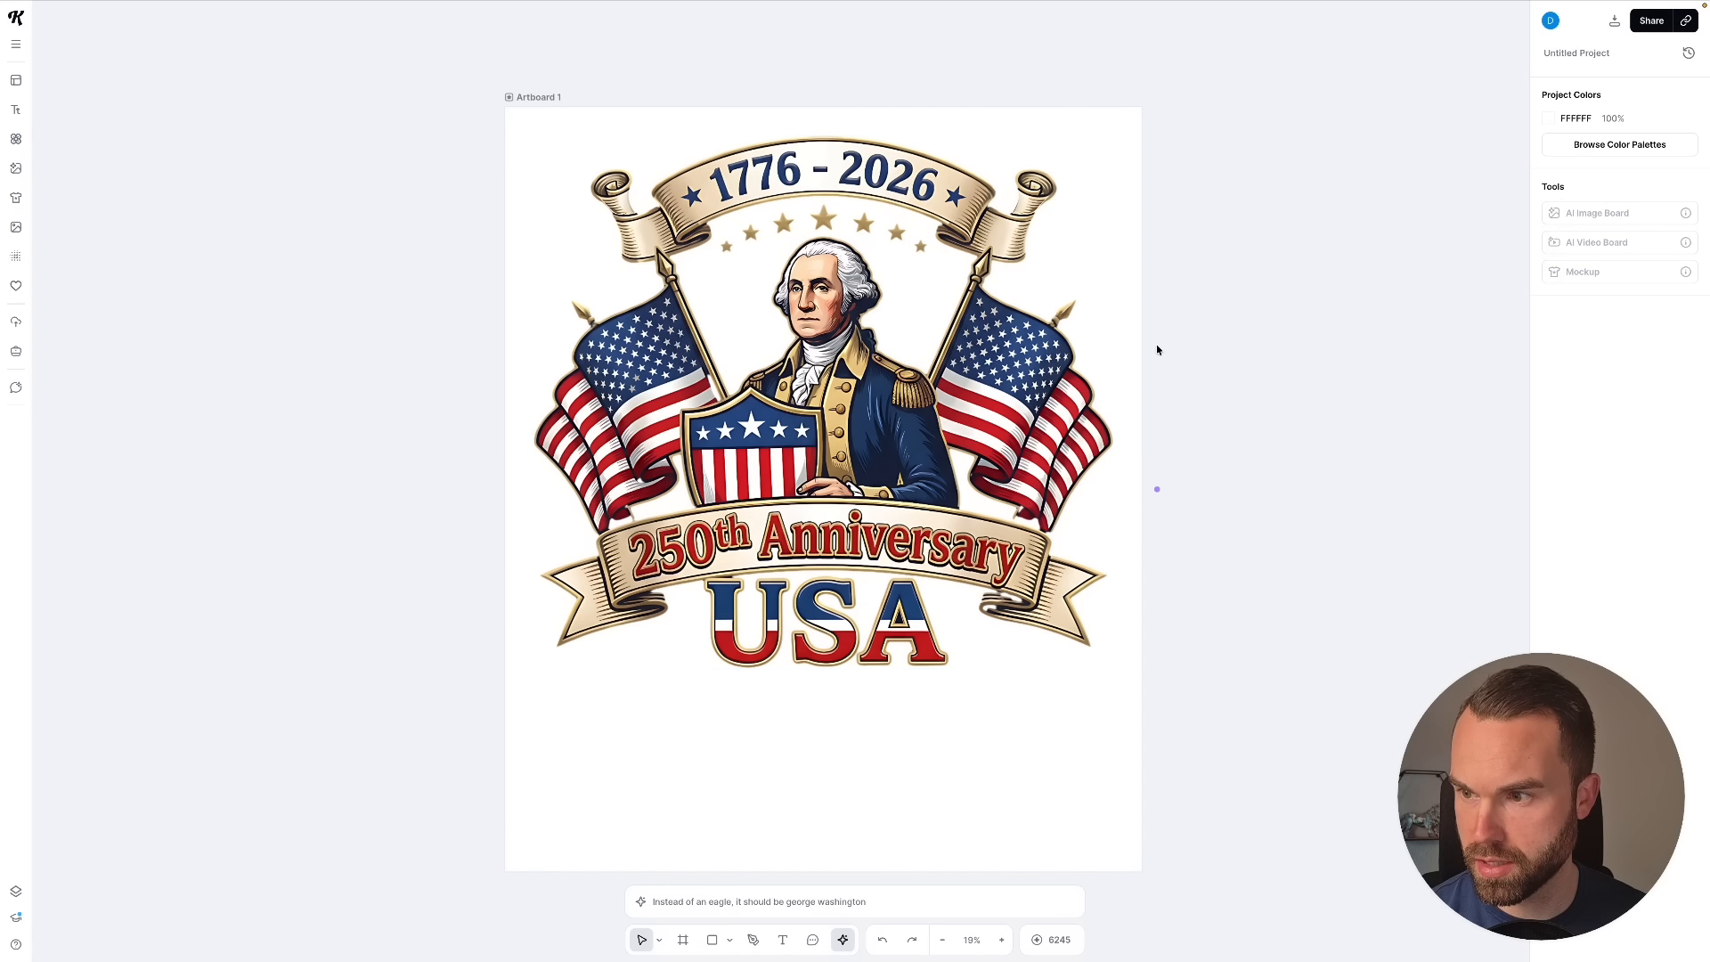
- Try the design at the artboard's vertical centre and move it back near the upper edge
{"action": "scroll", "coordinate": [1297, 425], "scroll_direction": "down", "scroll_amount": 1}
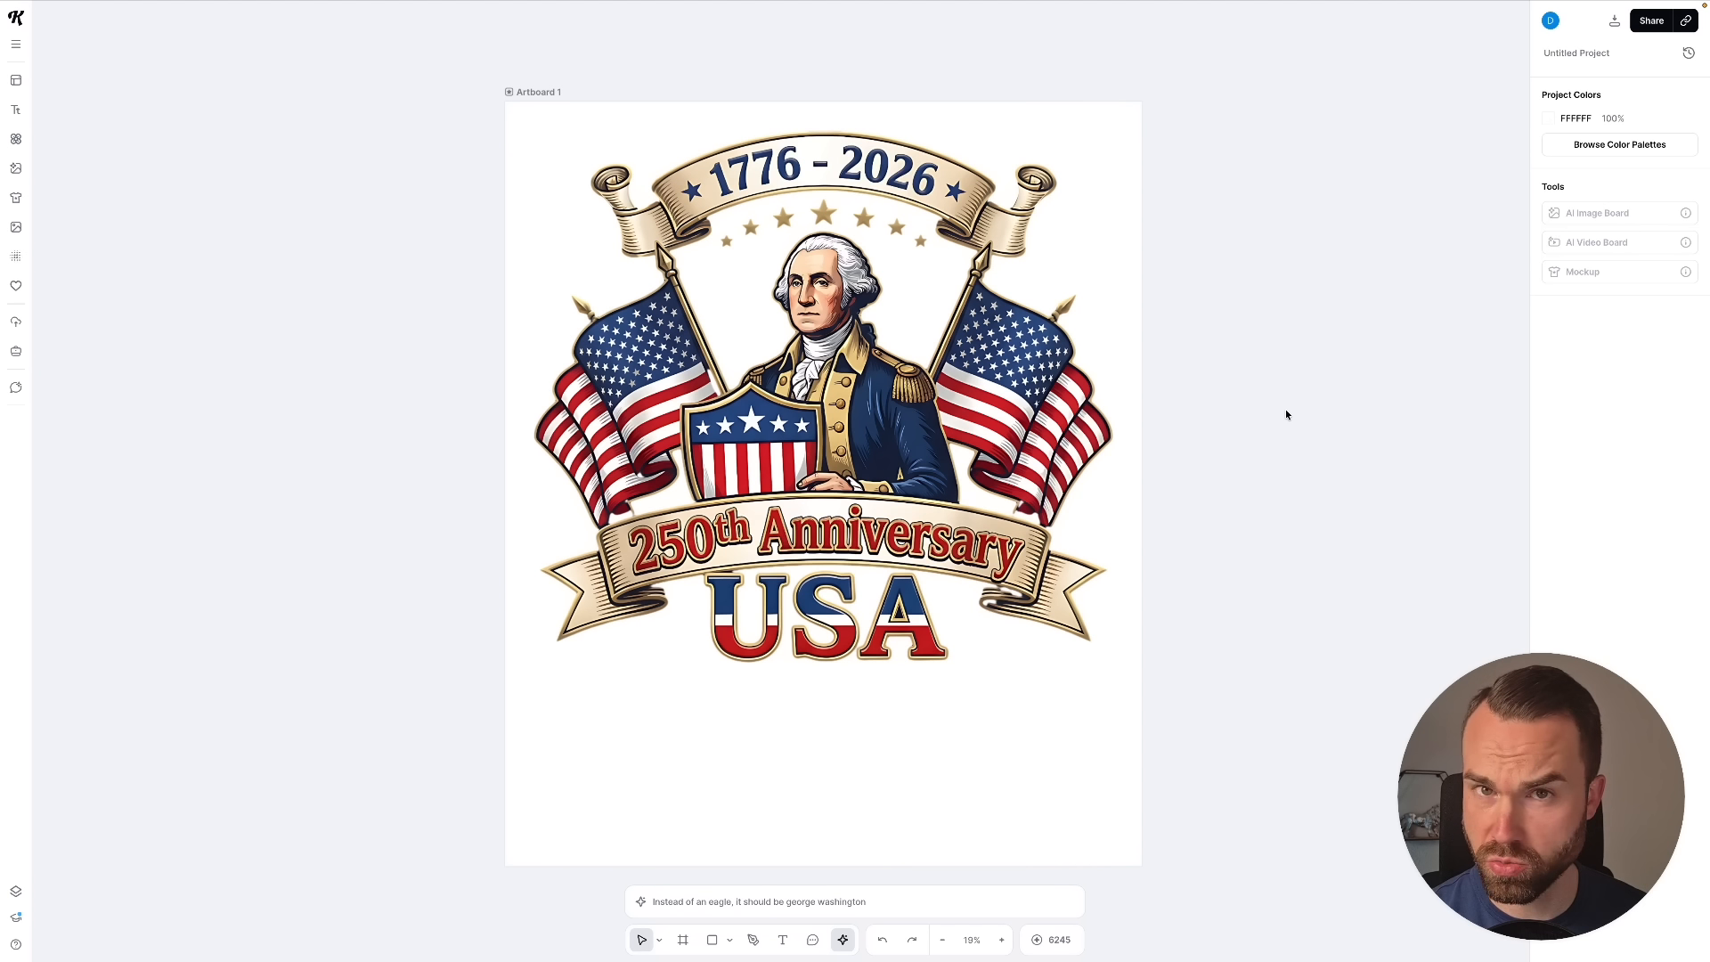
{"action": "scroll", "coordinate": [1296, 425], "scroll_direction": "down", "scroll_amount": 2}
{"action": "left_click", "coordinate": [880, 349]}
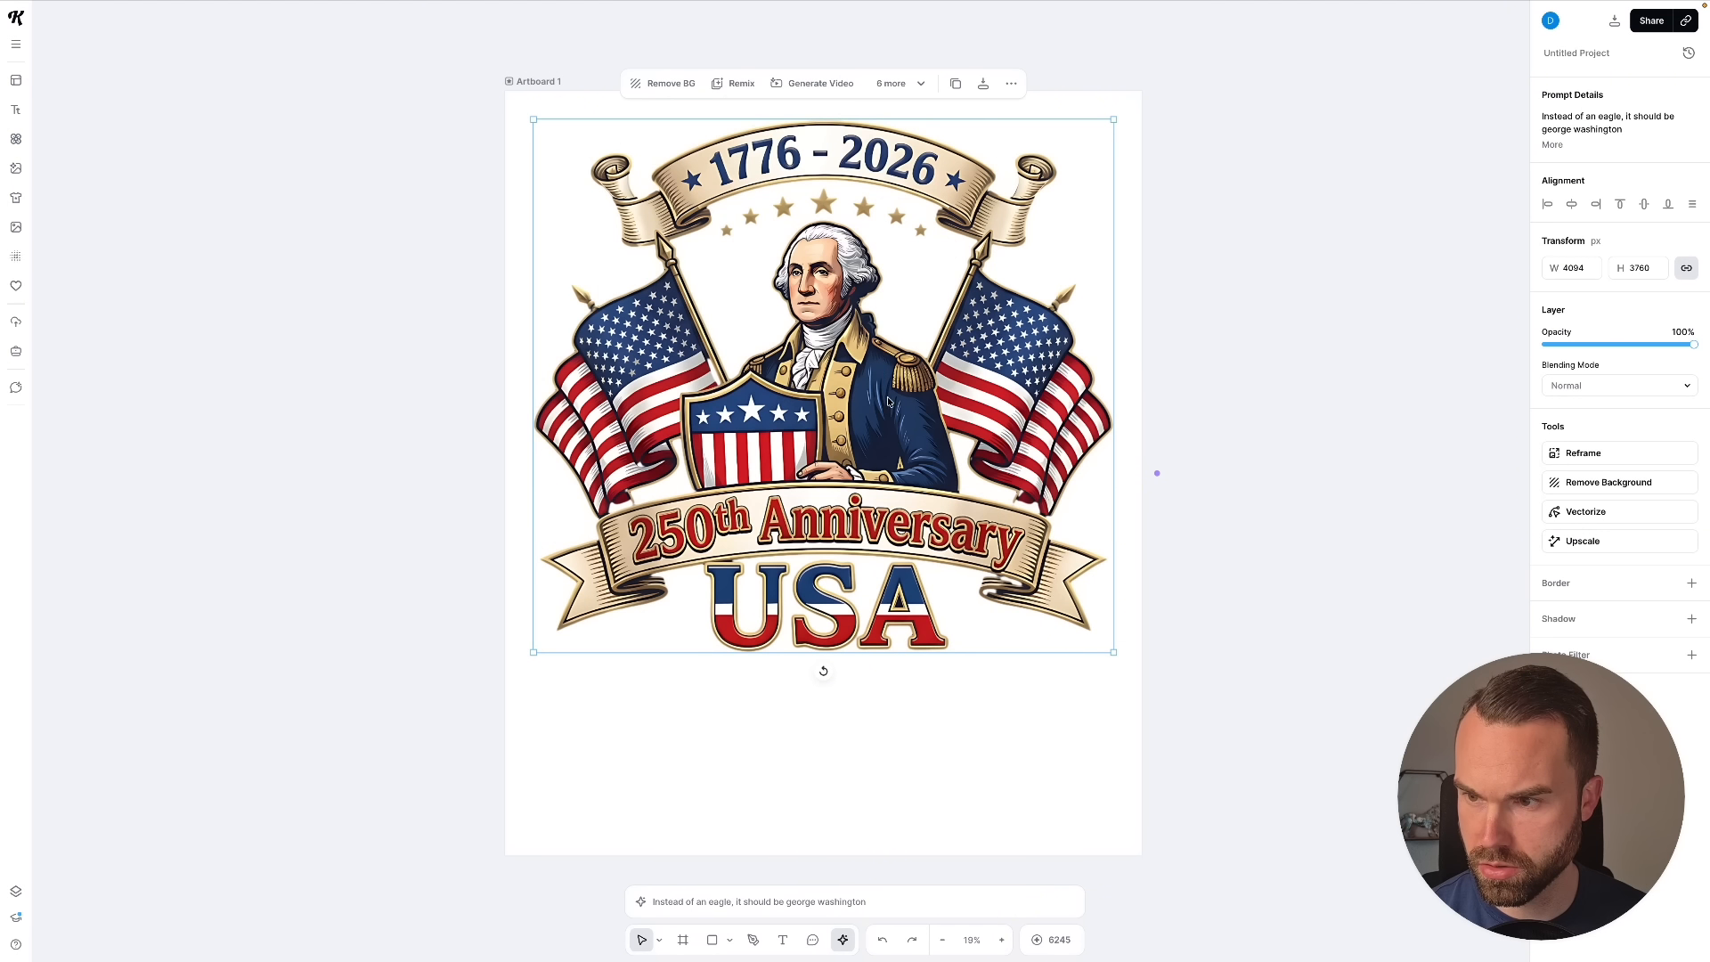
{"action": "left_click_drag", "start_coordinate": [880, 349], "coordinate": [884, 473]}
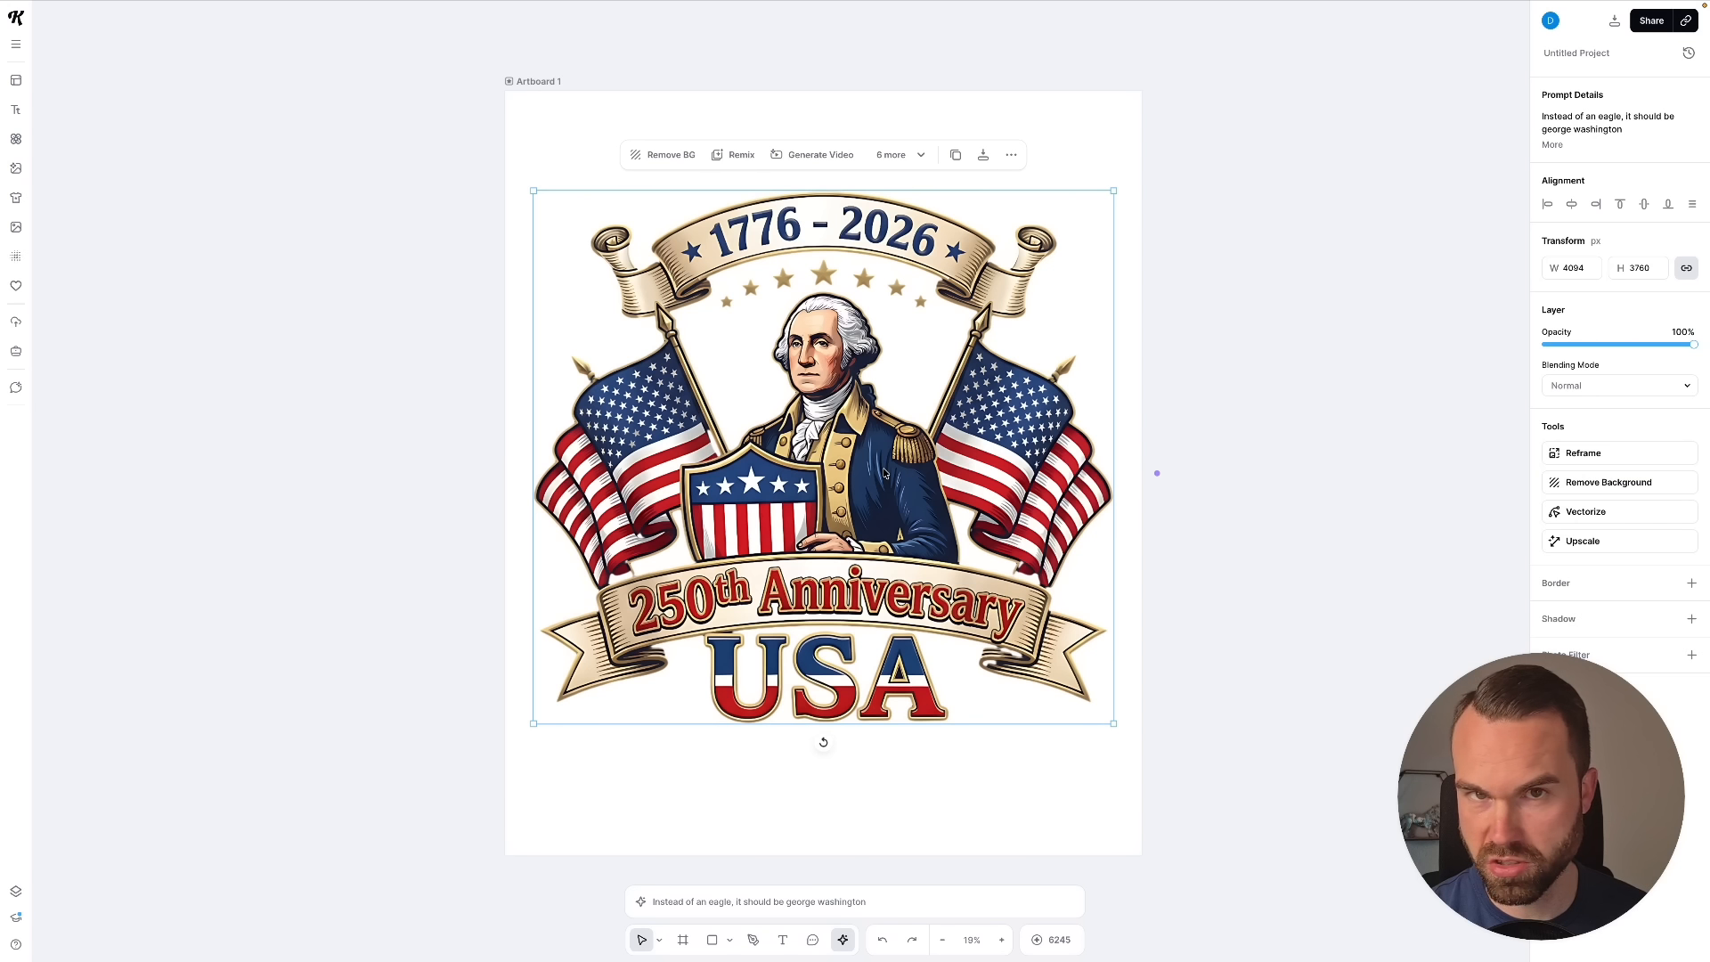
{"action": "left_click_drag", "start_coordinate": [884, 473], "coordinate": [878, 459]}
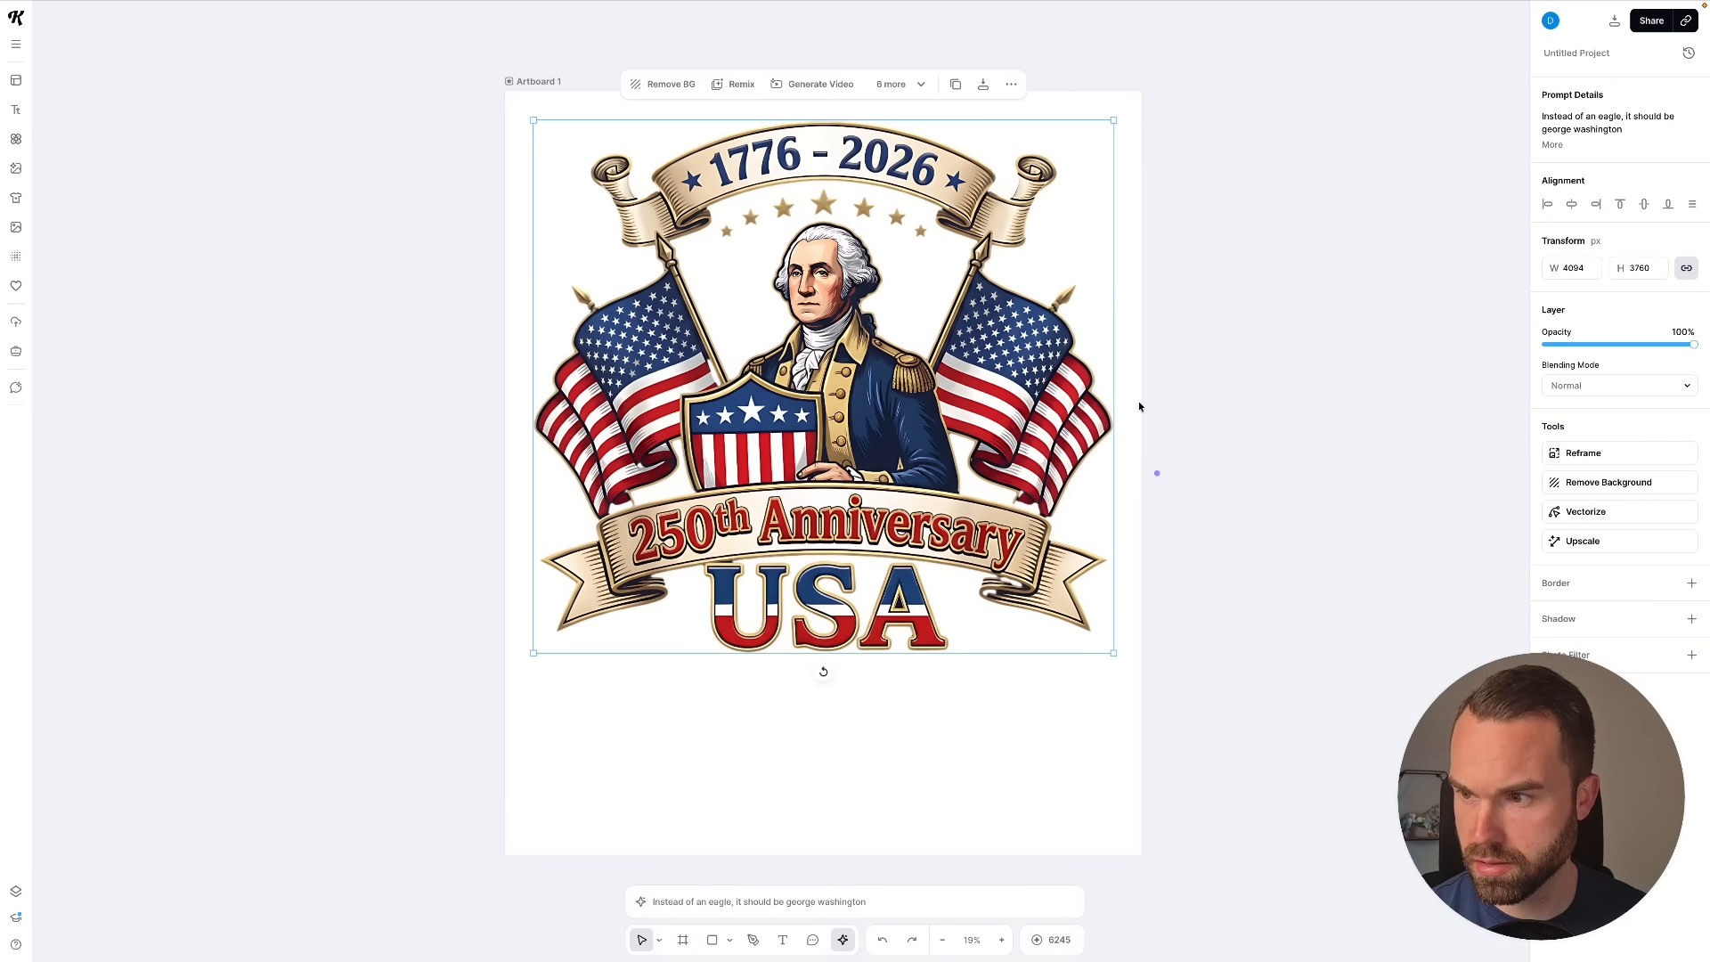
{"action": "left_click", "coordinate": [1301, 177]}
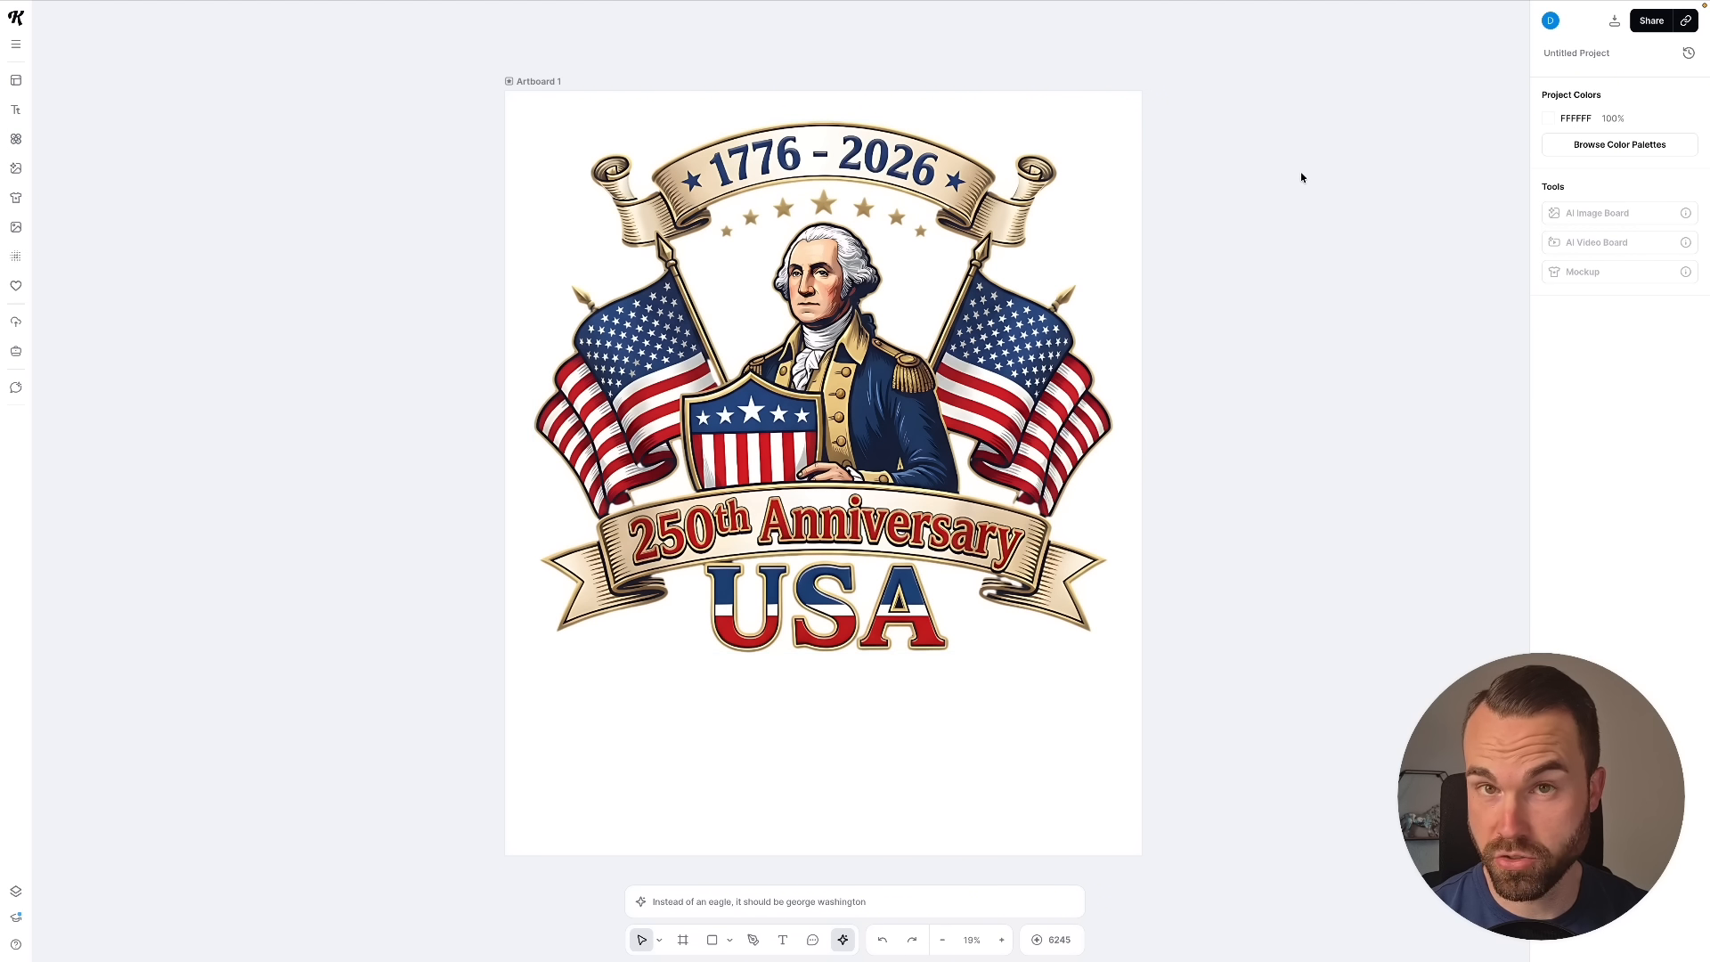
- Set the artboard background to black 000000 to preview the design on a dark shirt colour
{"action": "left_click", "coordinate": [1550, 121]}
{"action": "left_click_drag", "start_coordinate": [1413, 271], "coordinate": [1359, 333]}
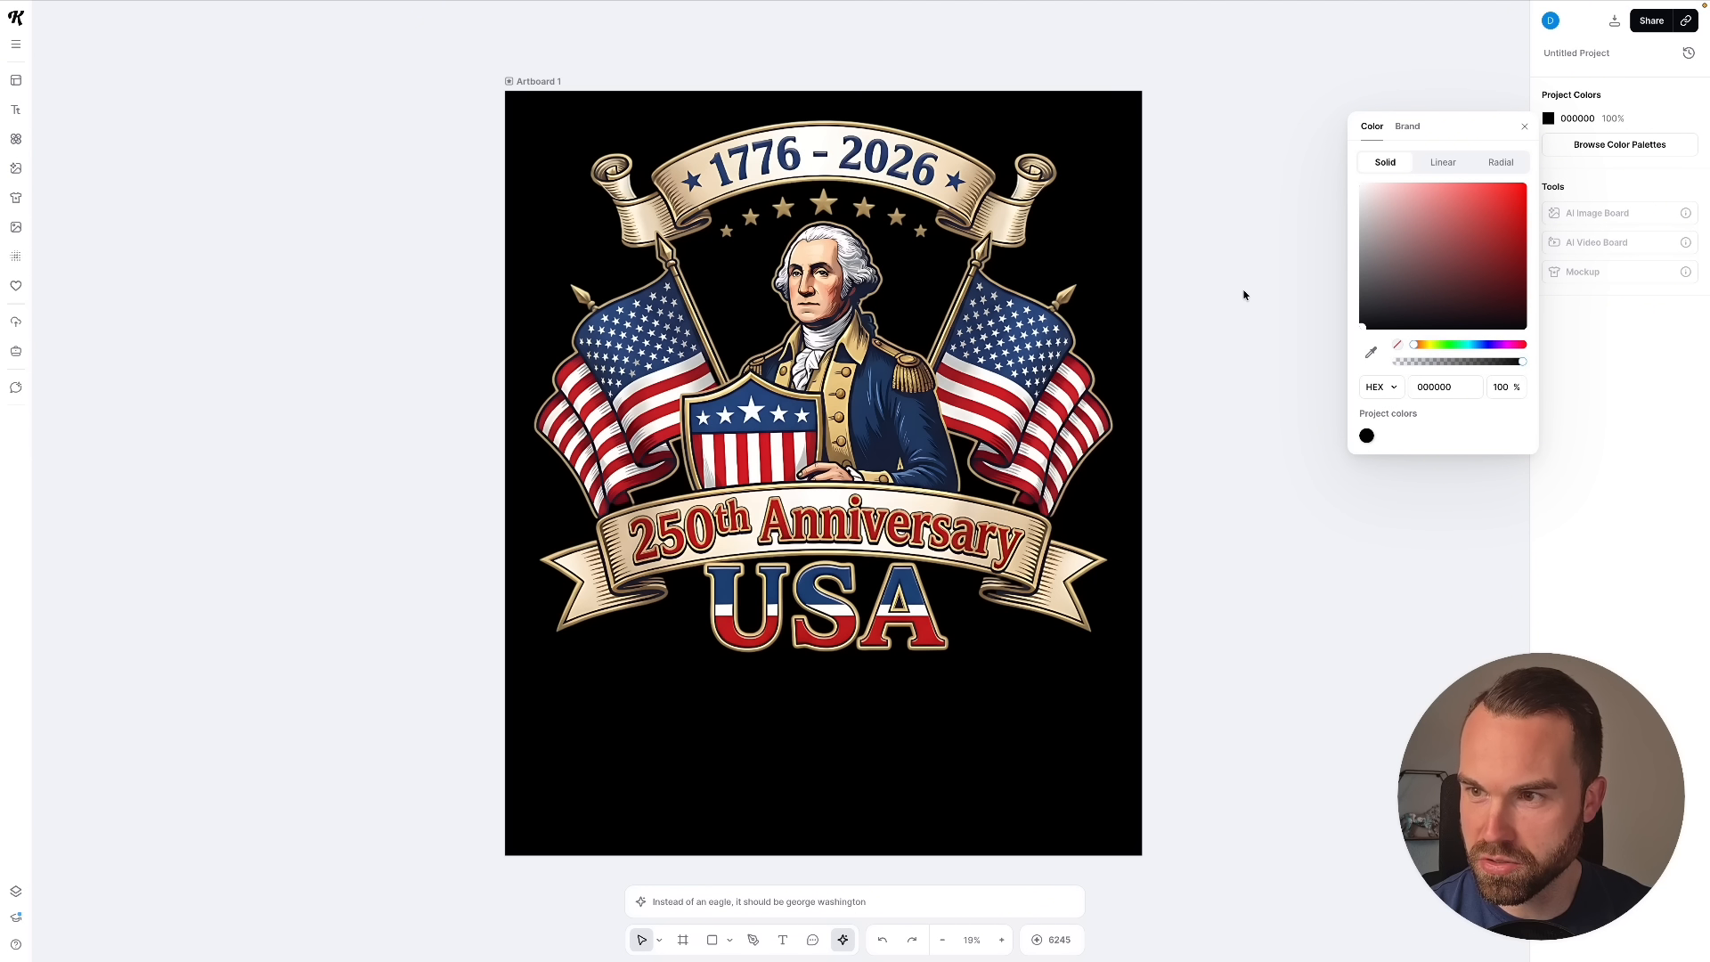
{"action": "left_click", "coordinate": [1292, 129]}
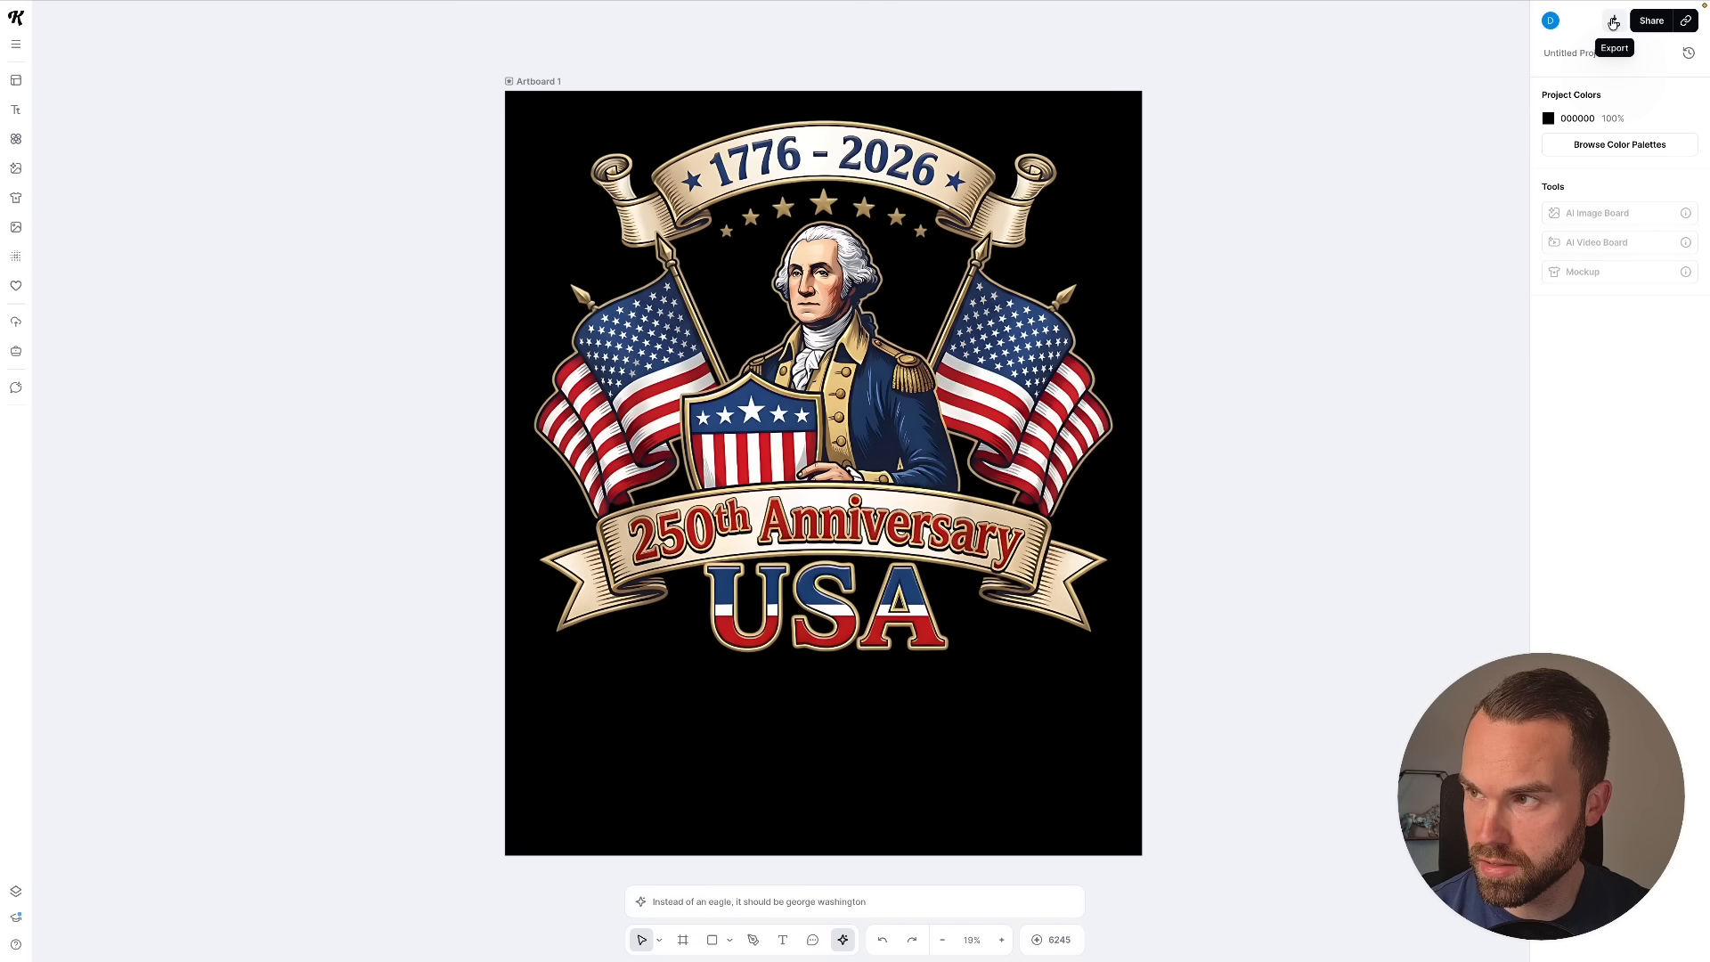
- Remove the artboard's background color so it is transparent, and open the export options
{"action": "left_click", "coordinate": [1548, 120]}
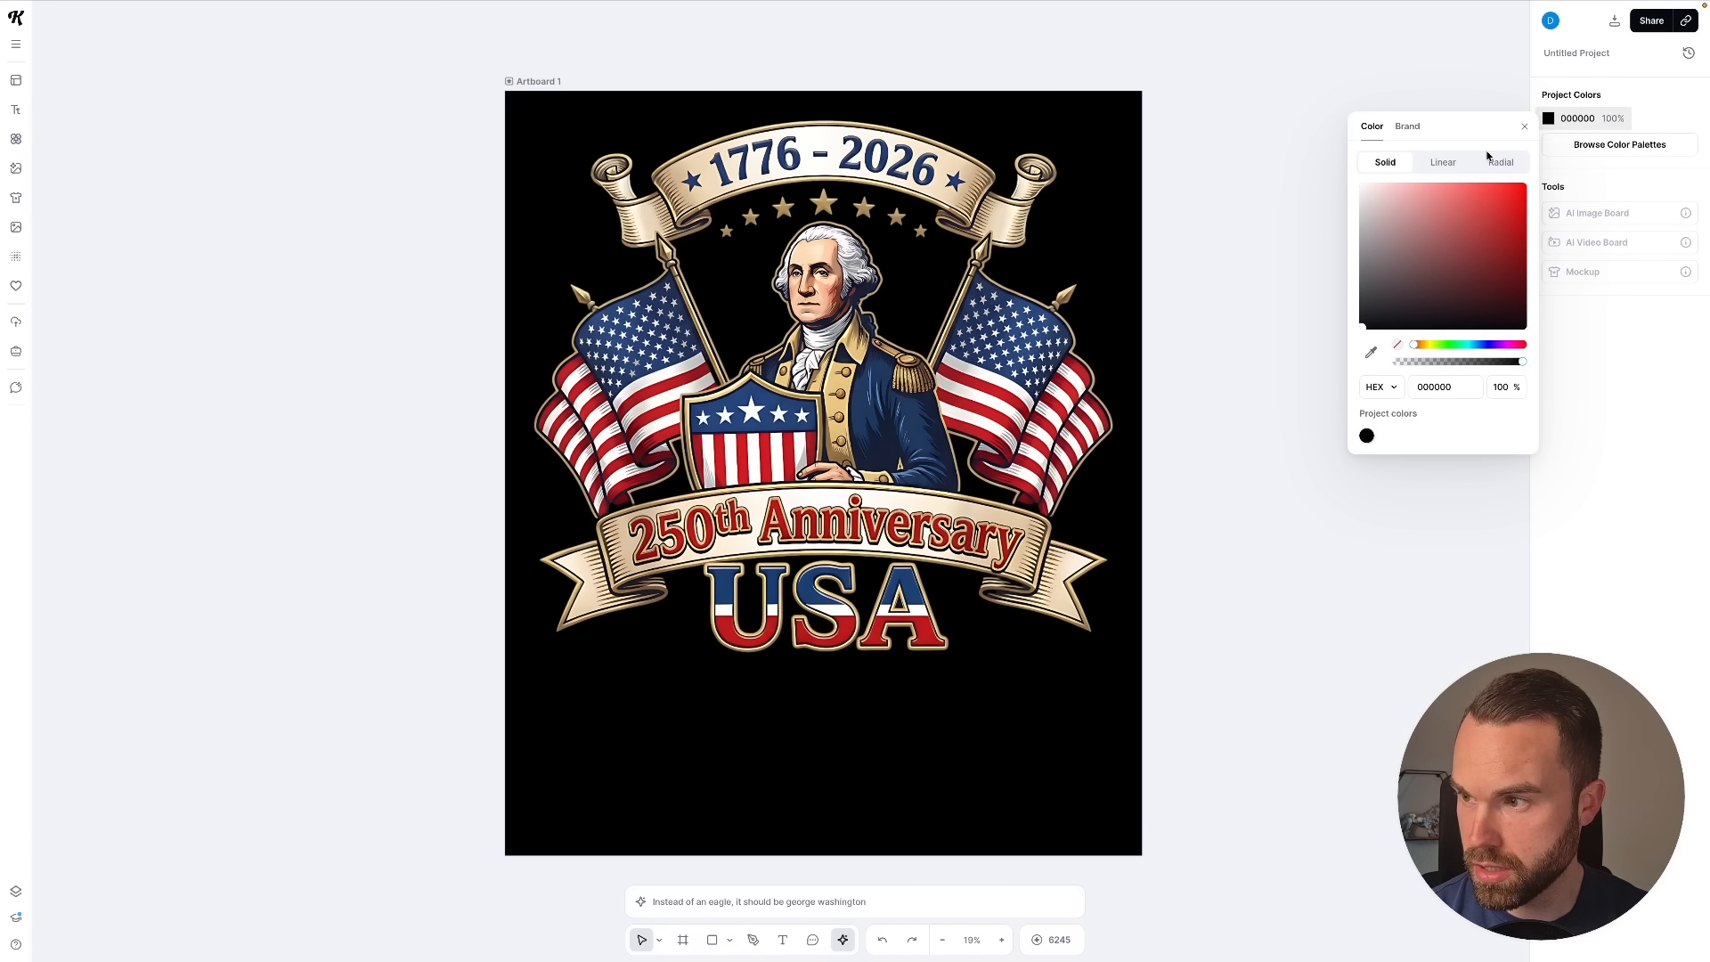
{"action": "left_click", "coordinate": [1399, 346]}
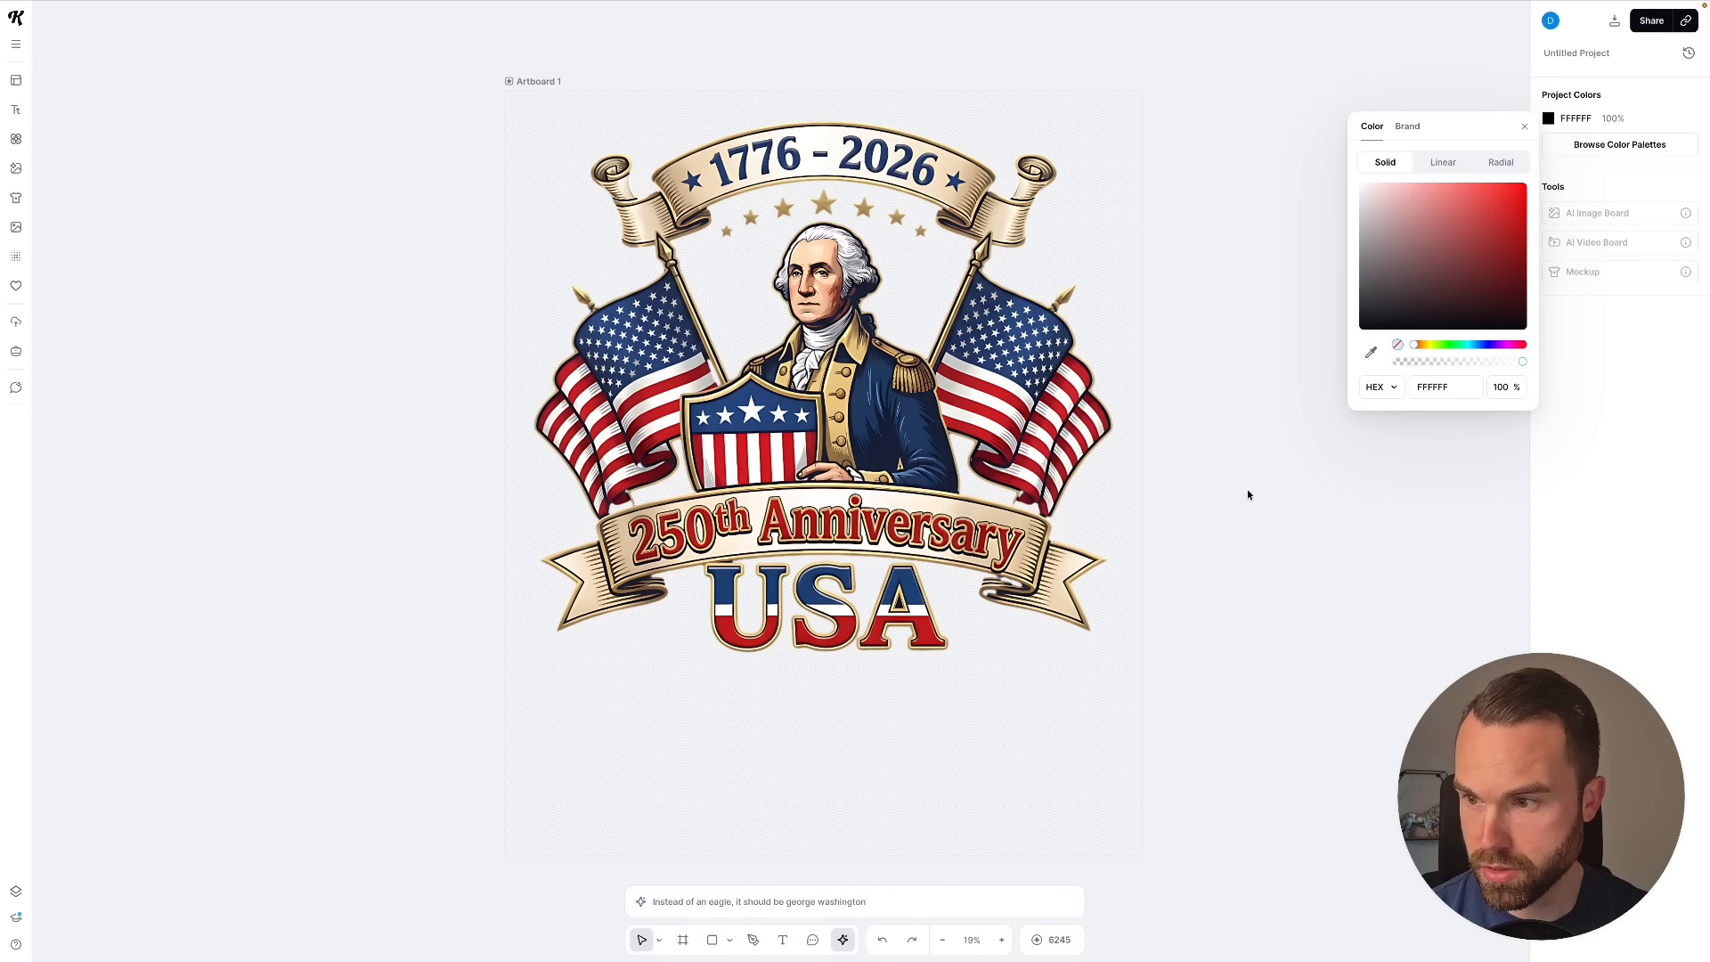
{"action": "left_click", "coordinate": [1155, 261]}
{"action": "left_click", "coordinate": [1614, 22]}
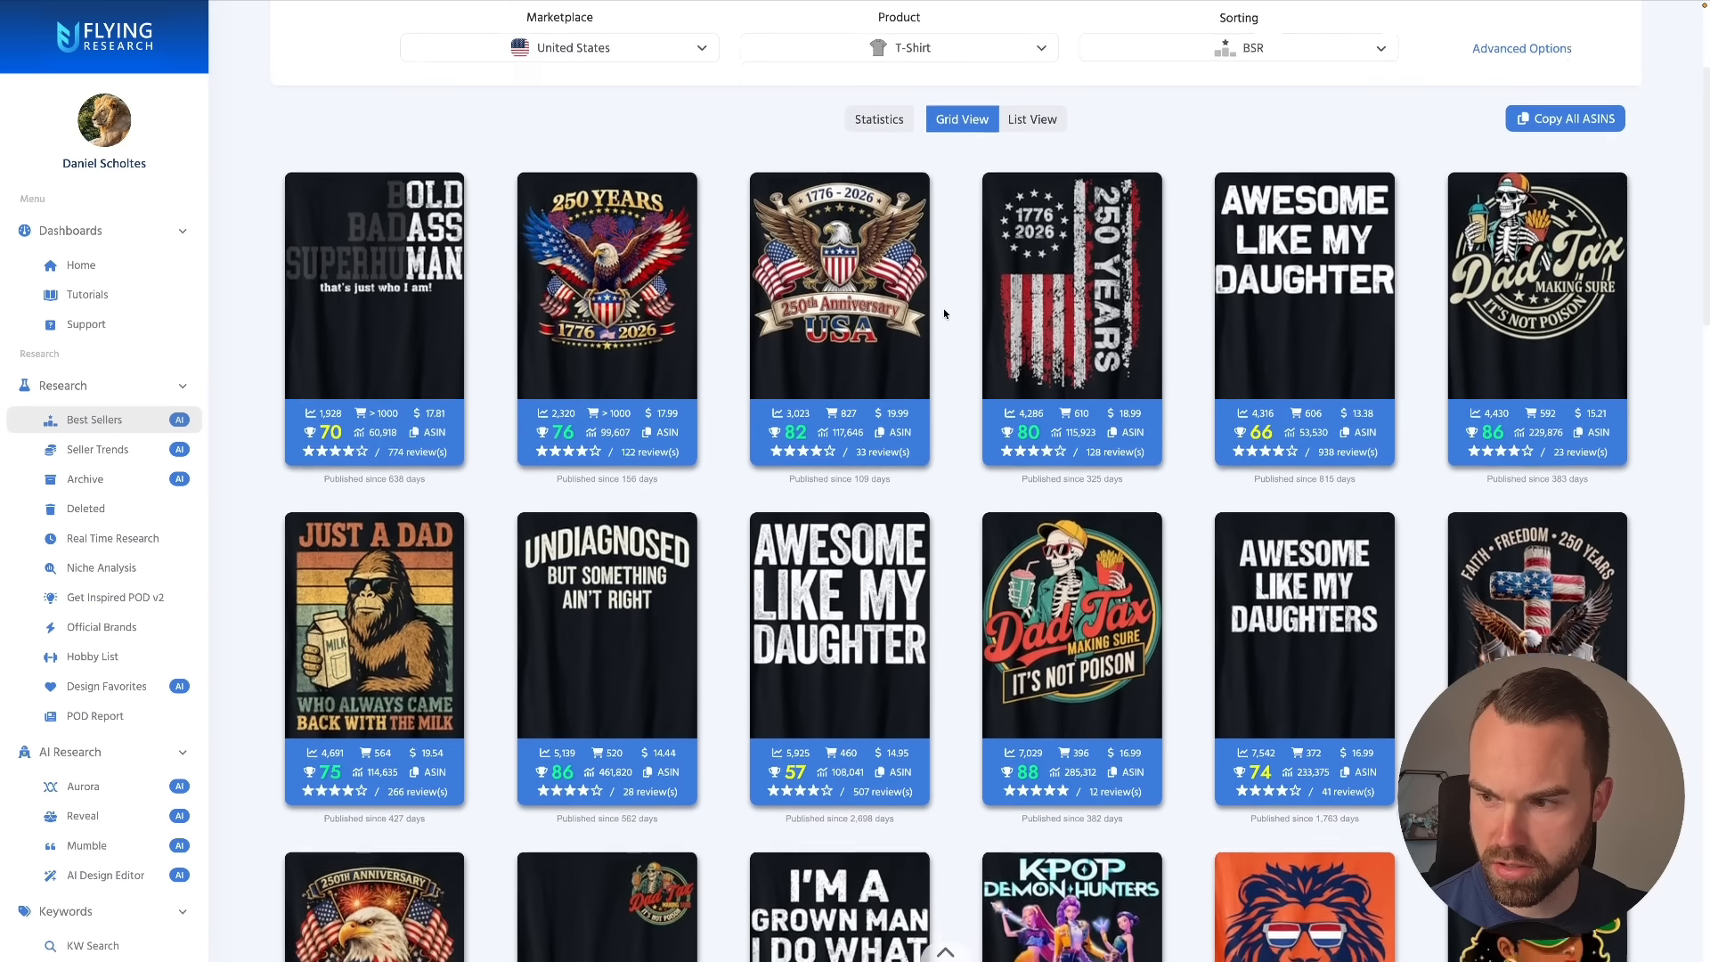
- In Flying Research's best sellers, open the "Dad Tax" skeleton design in the FLAI Image Editor and generate a prompt from it
{"action": "scroll", "coordinate": [944, 312], "scroll_direction": "down", "scroll_amount": 2}
{"action": "scroll", "coordinate": [1068, 400], "scroll_direction": "down", "scroll_amount": 1}
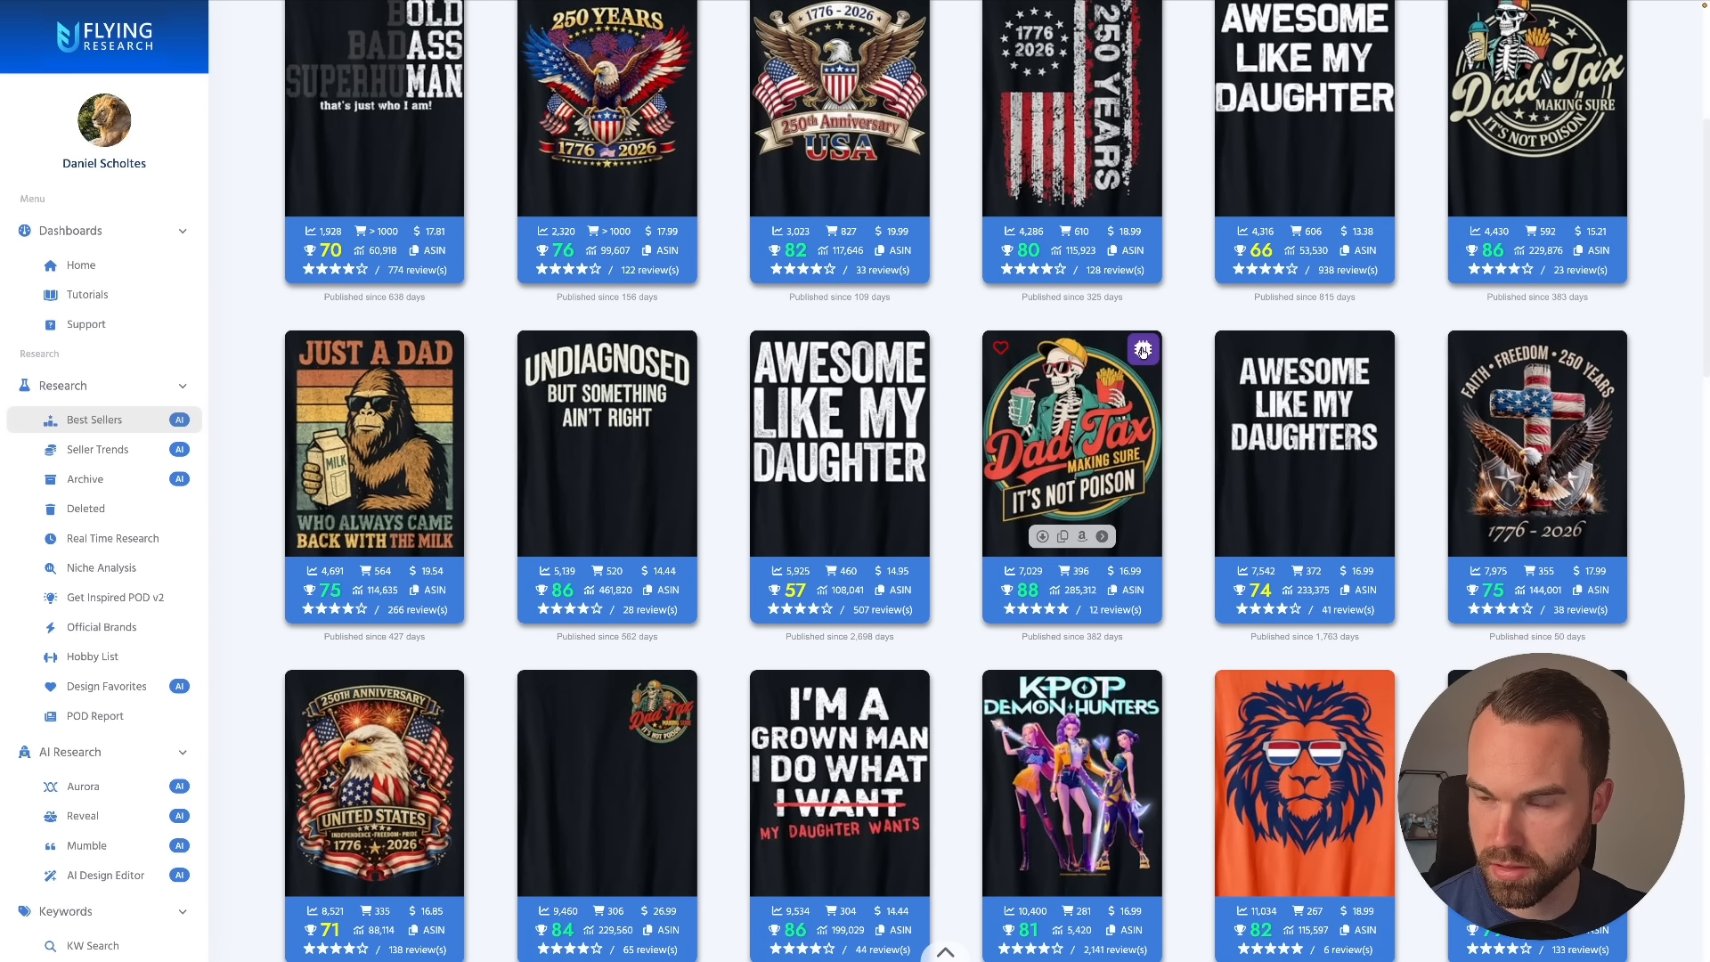
{"action": "left_click", "coordinate": [1146, 349]}
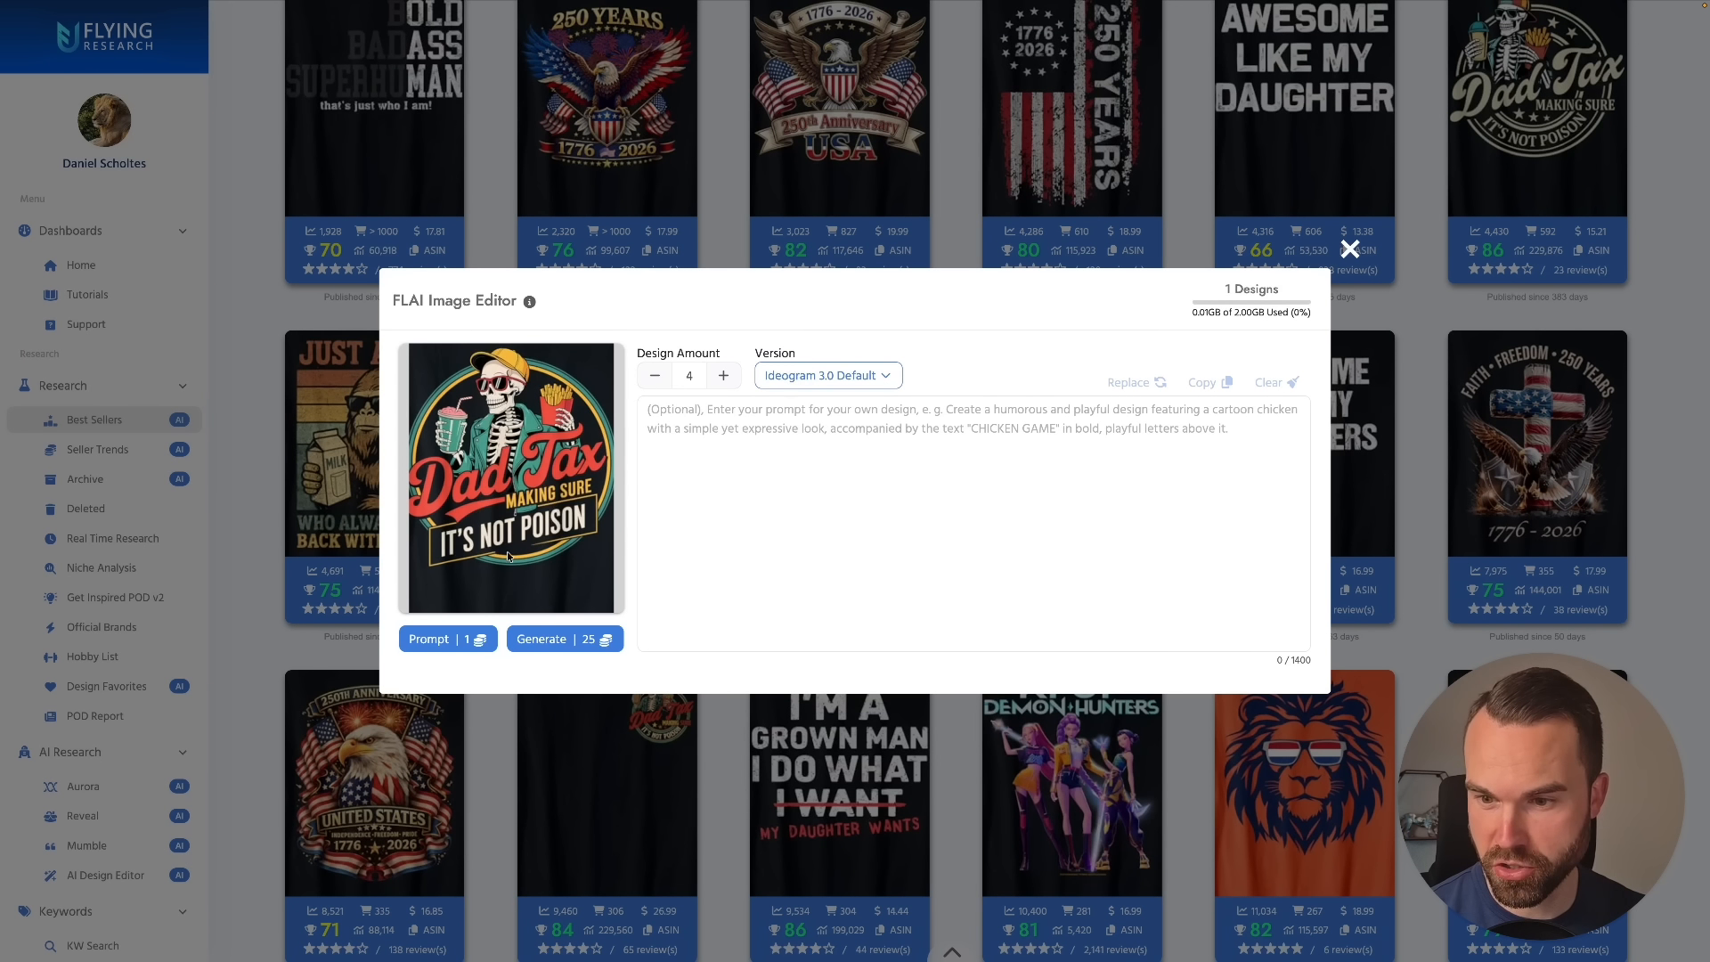
{"action": "left_click", "coordinate": [449, 640]}
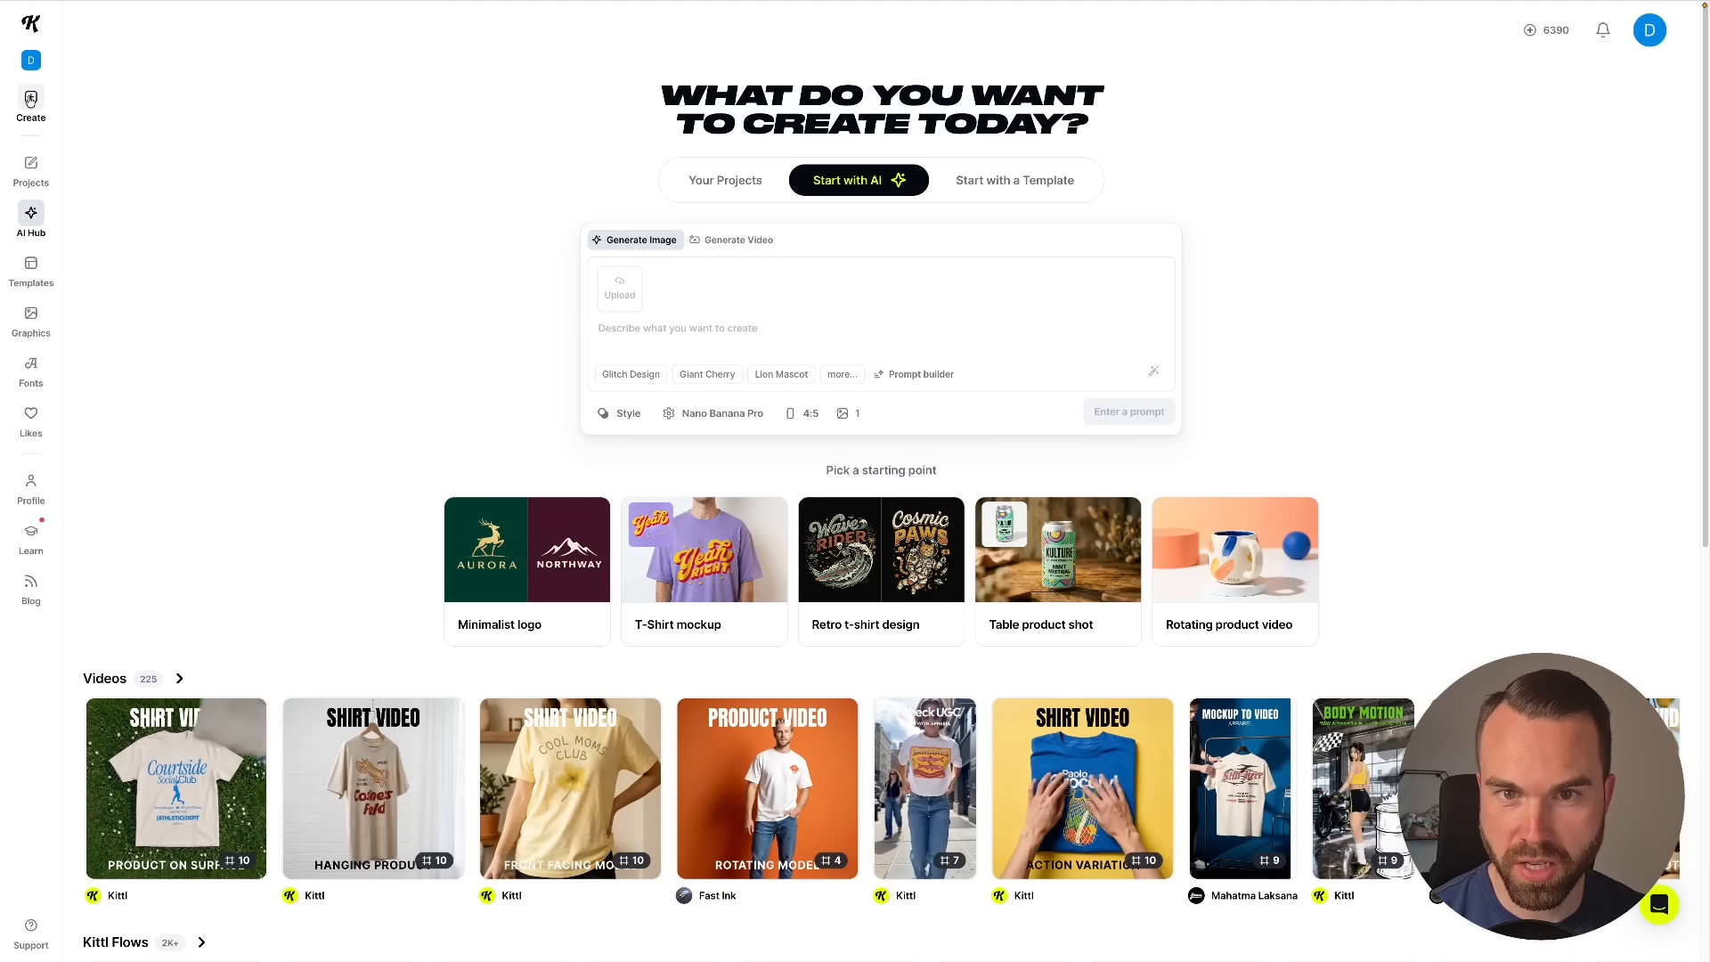
- In Kittl, create a new project with the Print on Demand preset Merch by Amazon T-Shirt, 4500 × 5400 px at 300 DPI
{"action": "left_click", "coordinate": [41, 107]}
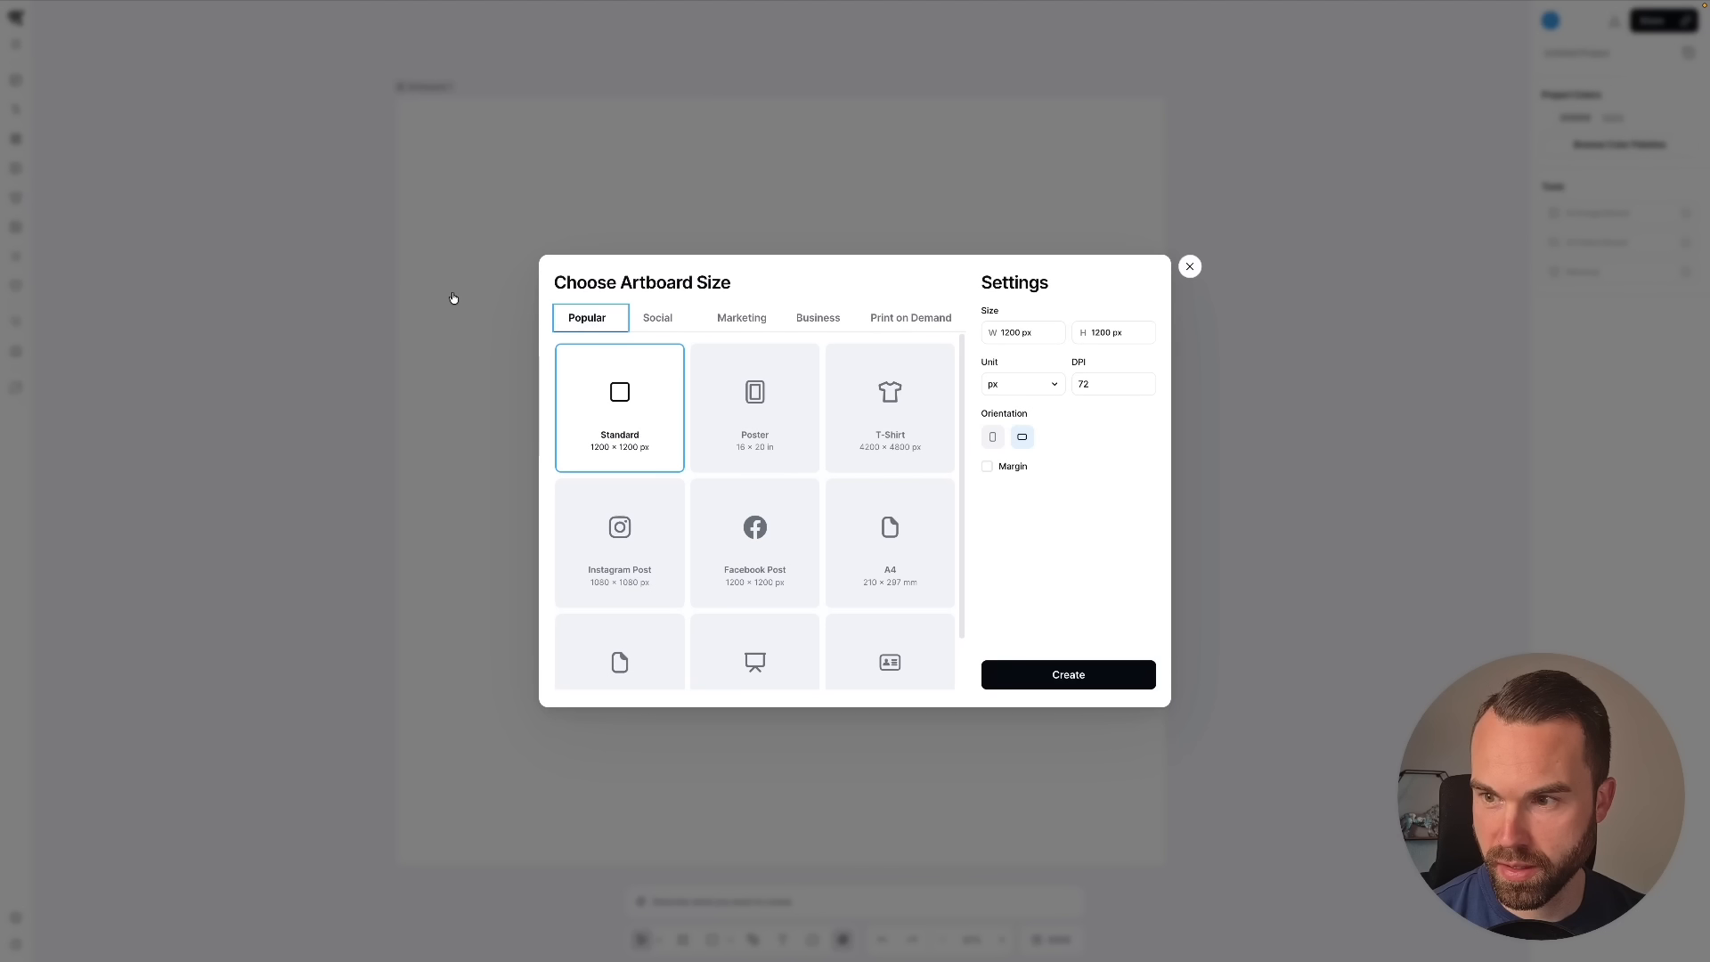
{"action": "left_click", "coordinate": [921, 326]}
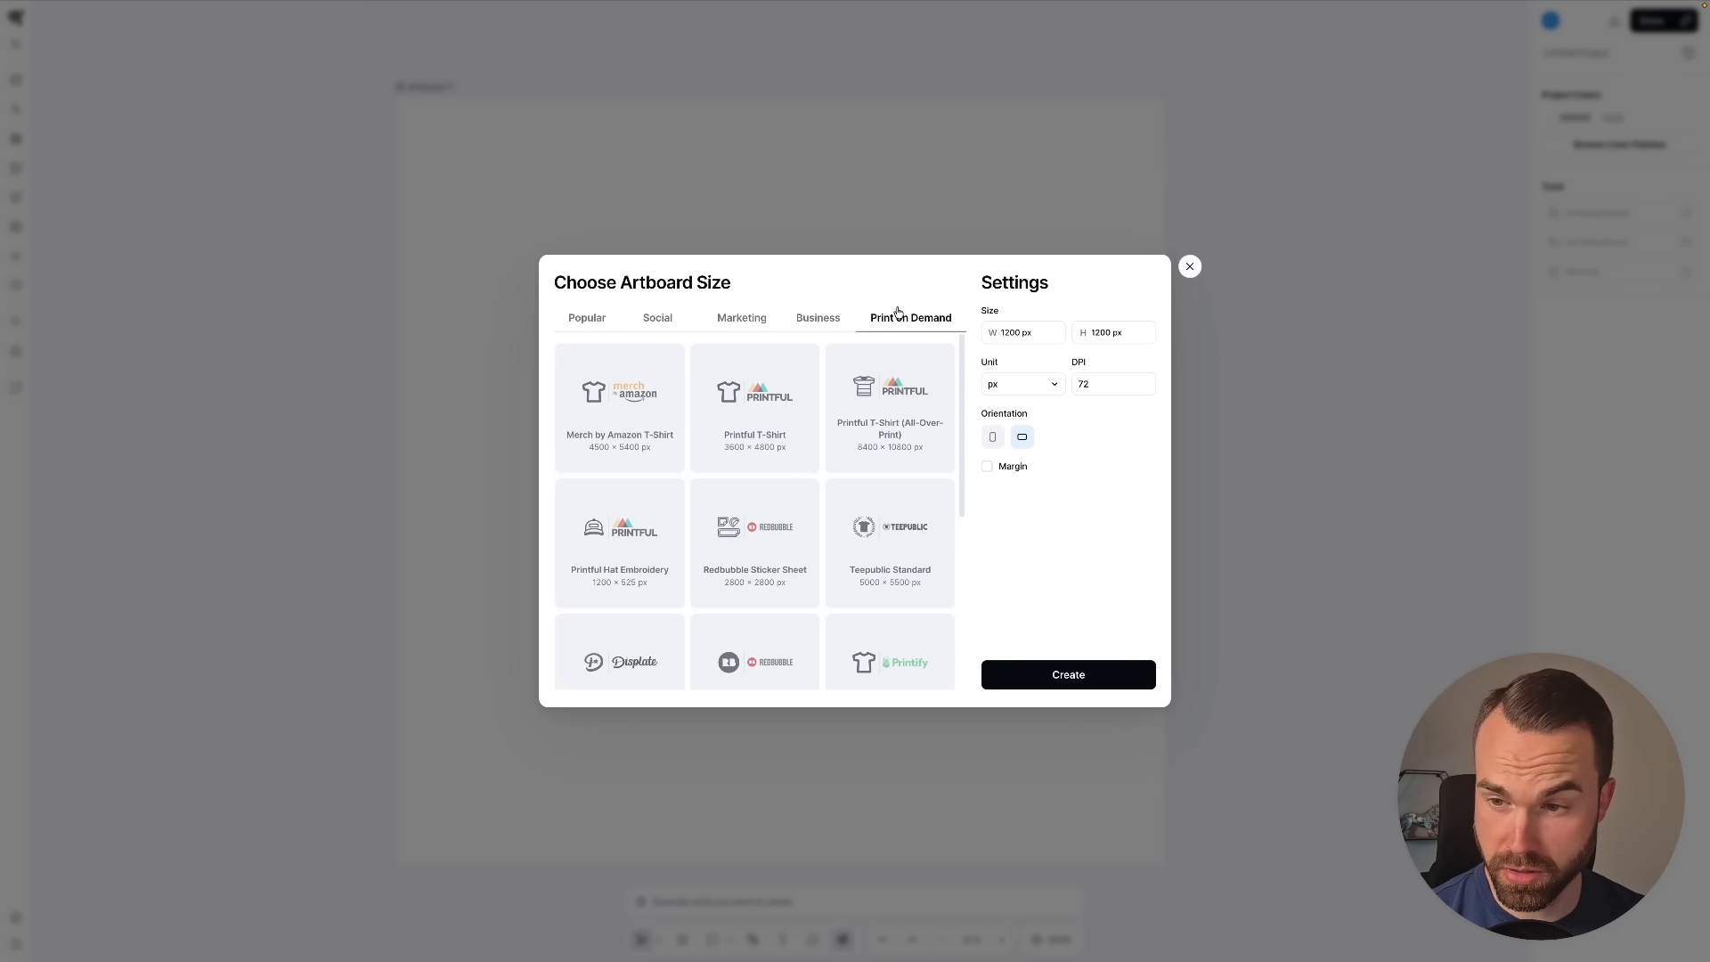
{"action": "left_click", "coordinate": [626, 392]}
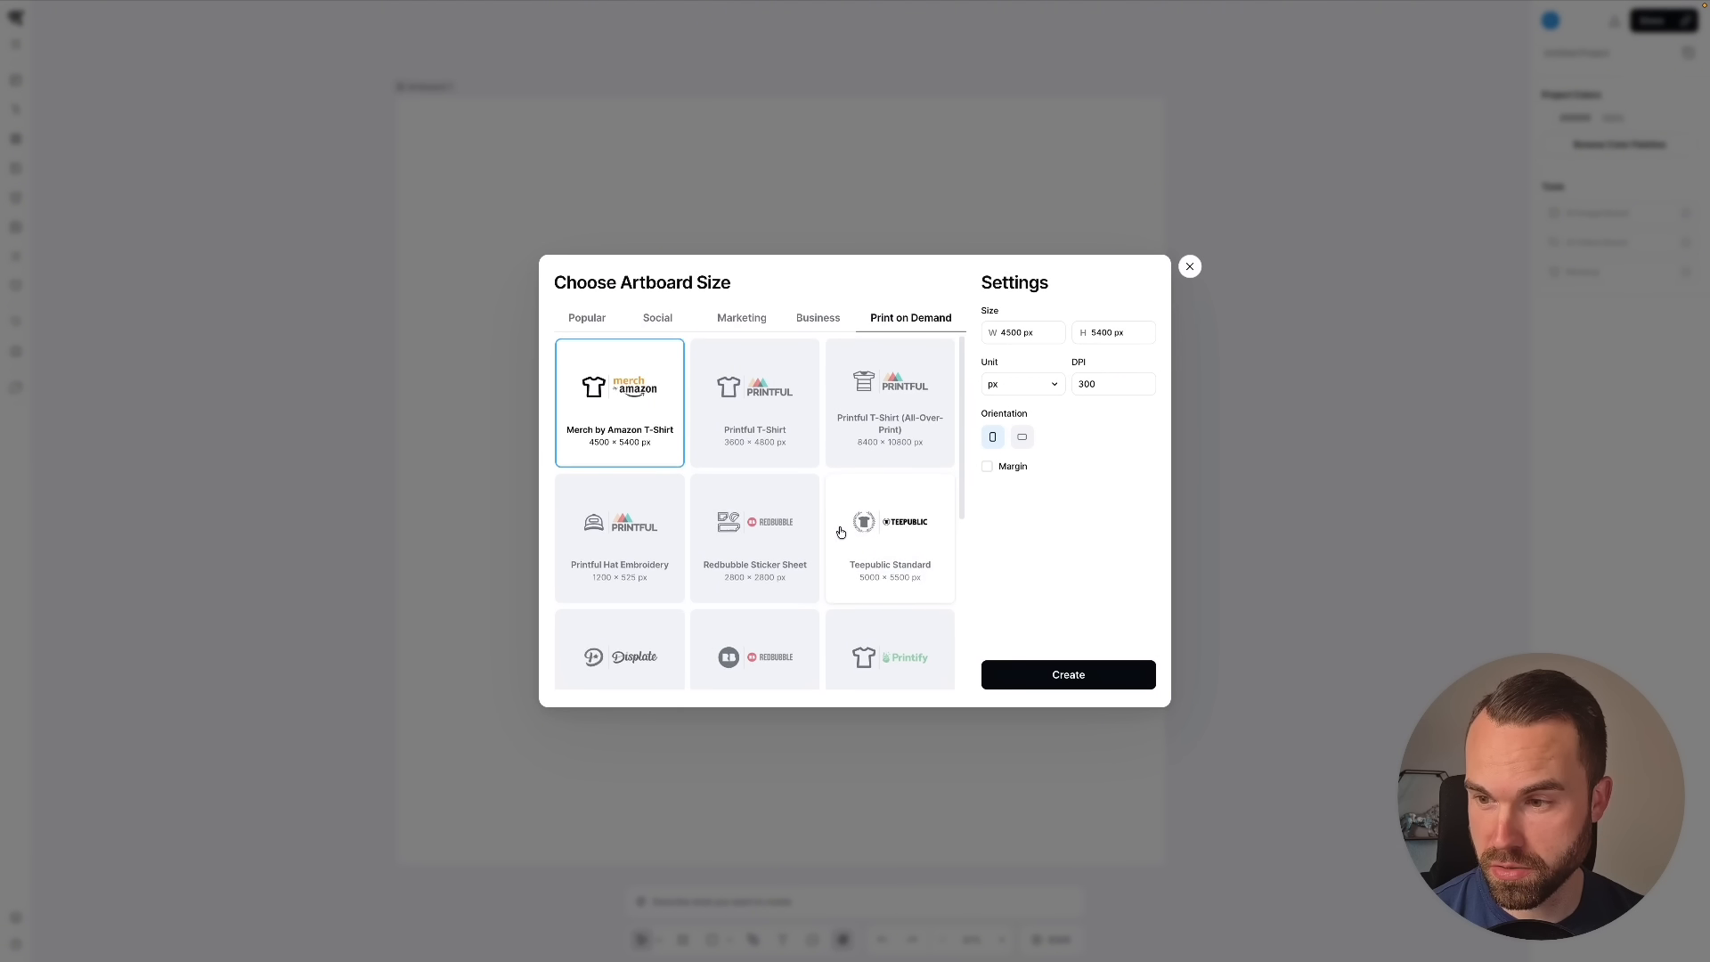
{"action": "scroll", "coordinate": [840, 530], "scroll_direction": "down", "scroll_amount": 3}
{"action": "scroll", "coordinate": [839, 520], "scroll_direction": "down", "scroll_amount": 1}
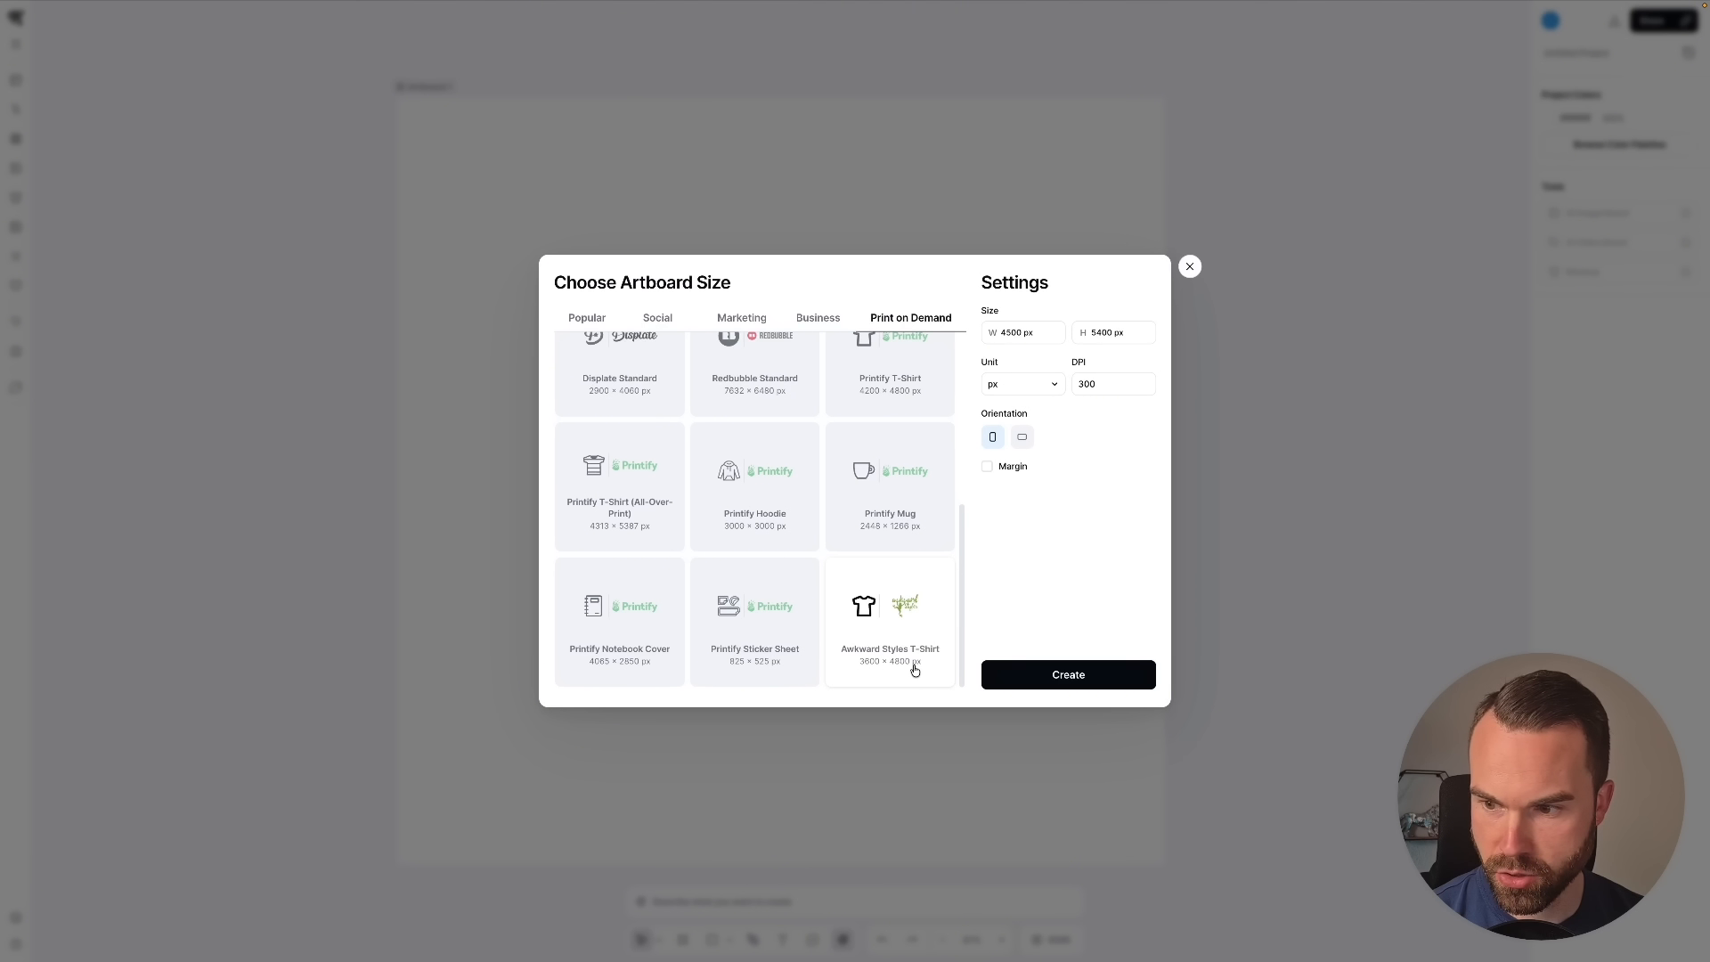
{"action": "scroll", "coordinate": [915, 669], "scroll_direction": "up", "scroll_amount": 4}
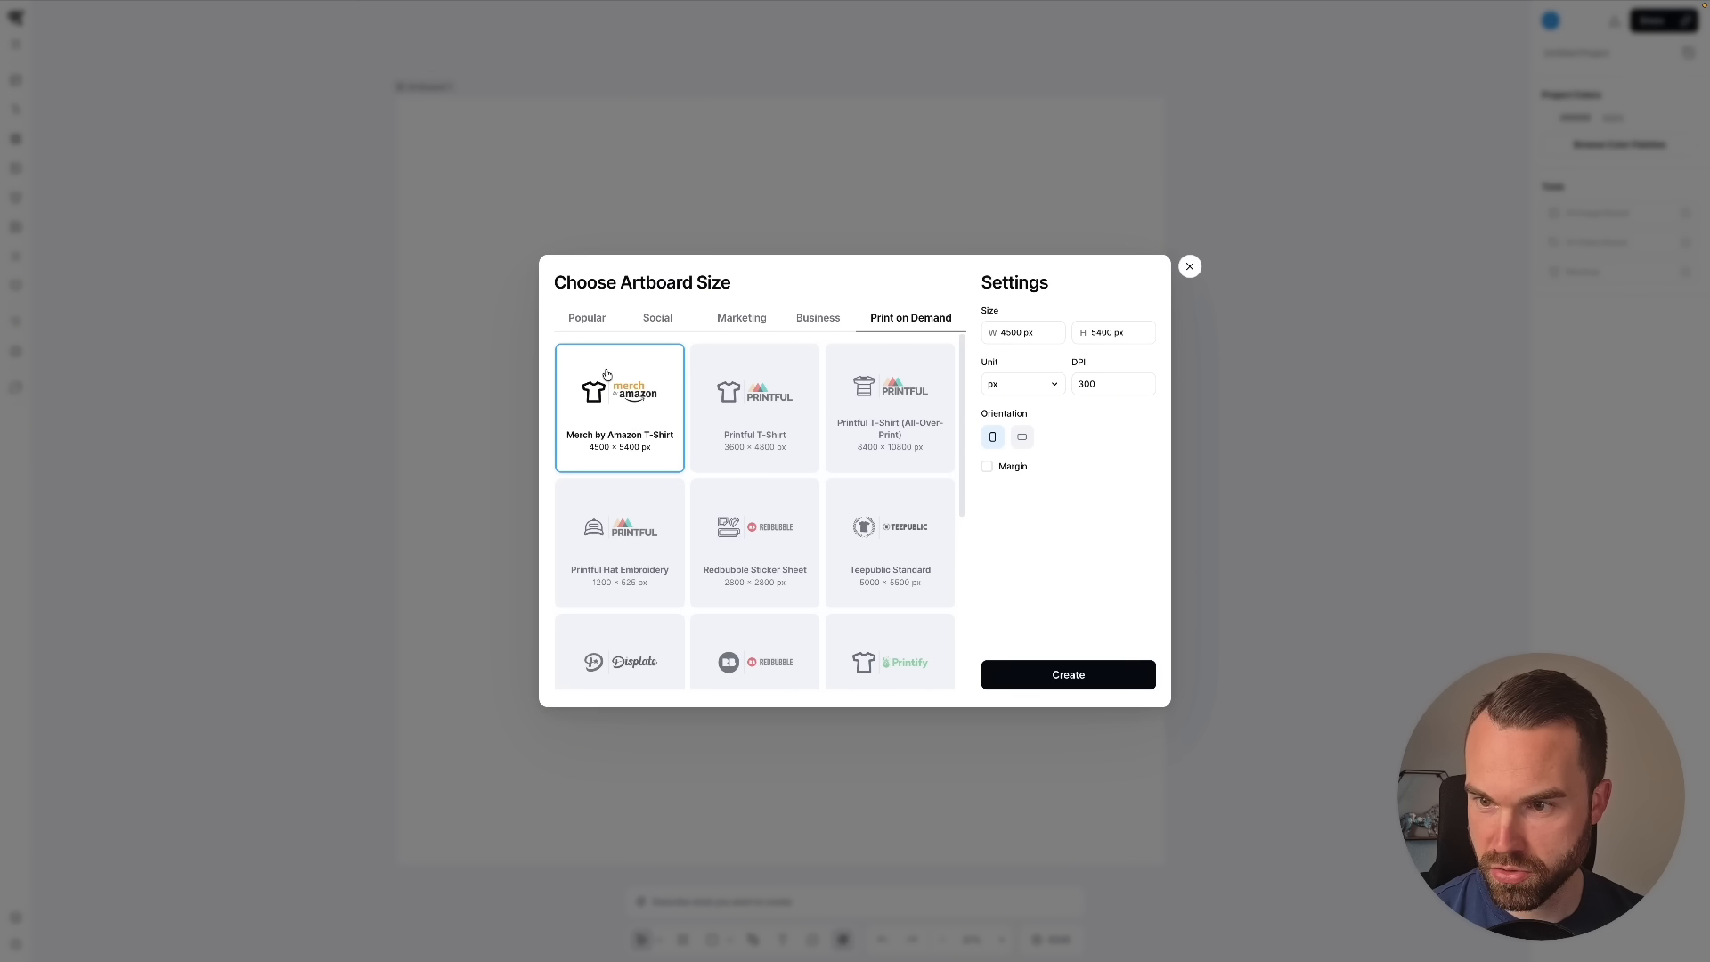
{"action": "left_click", "coordinate": [1087, 677]}
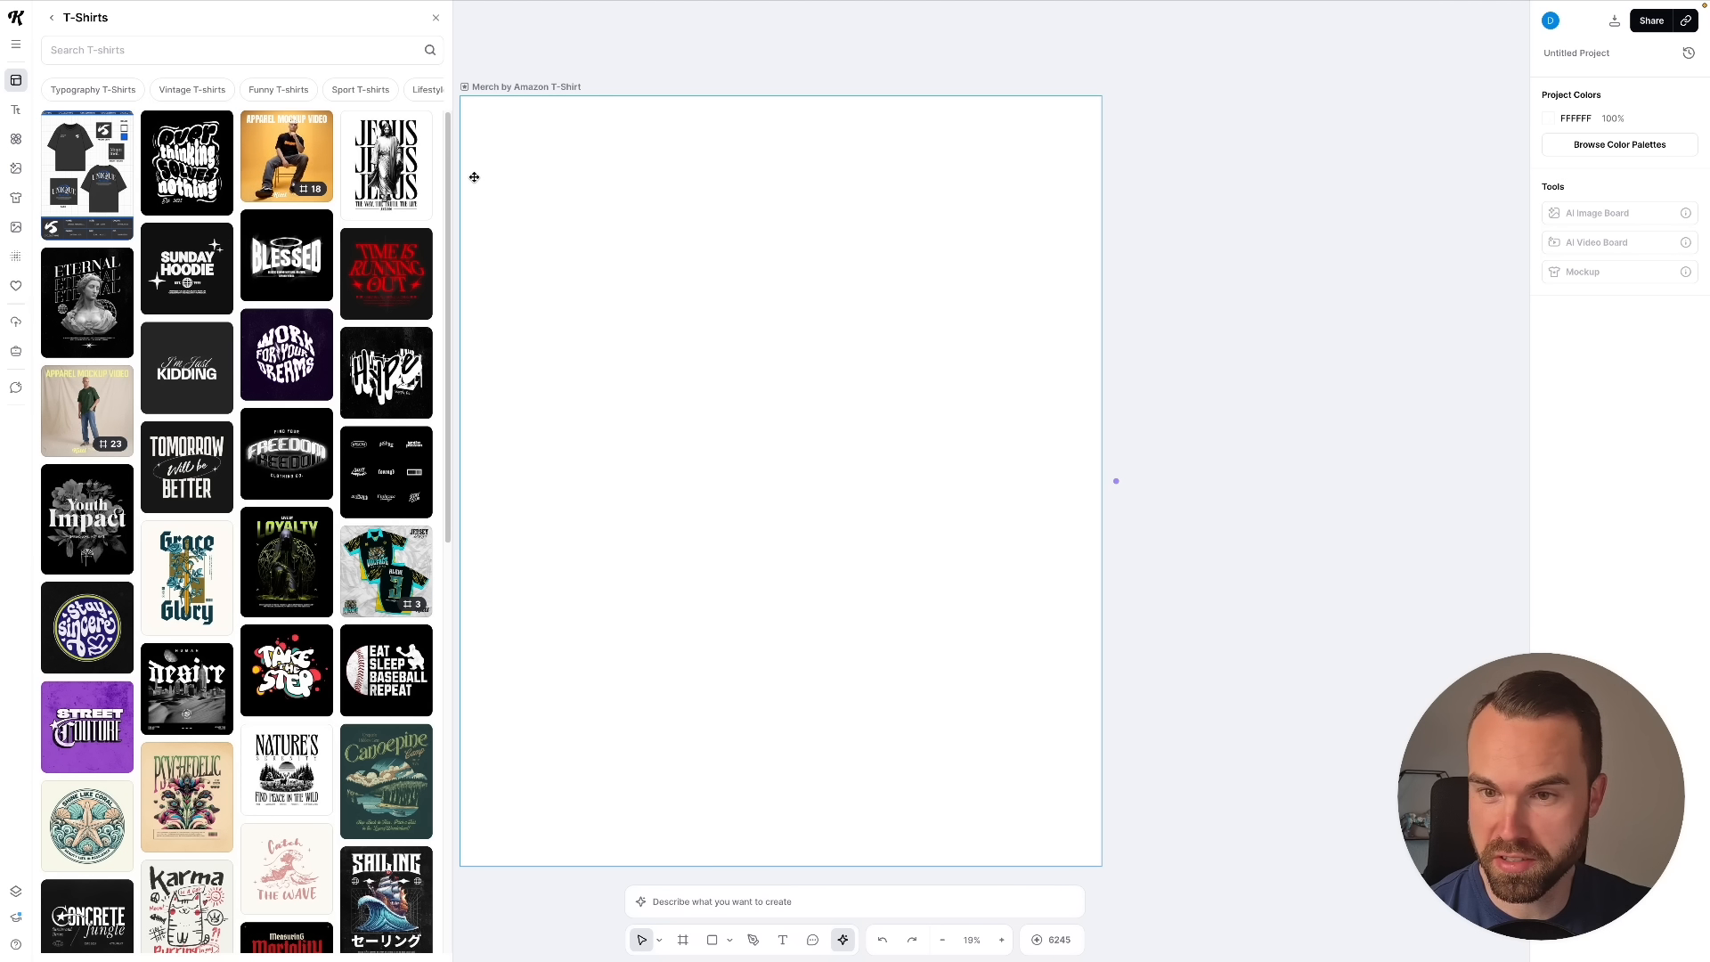
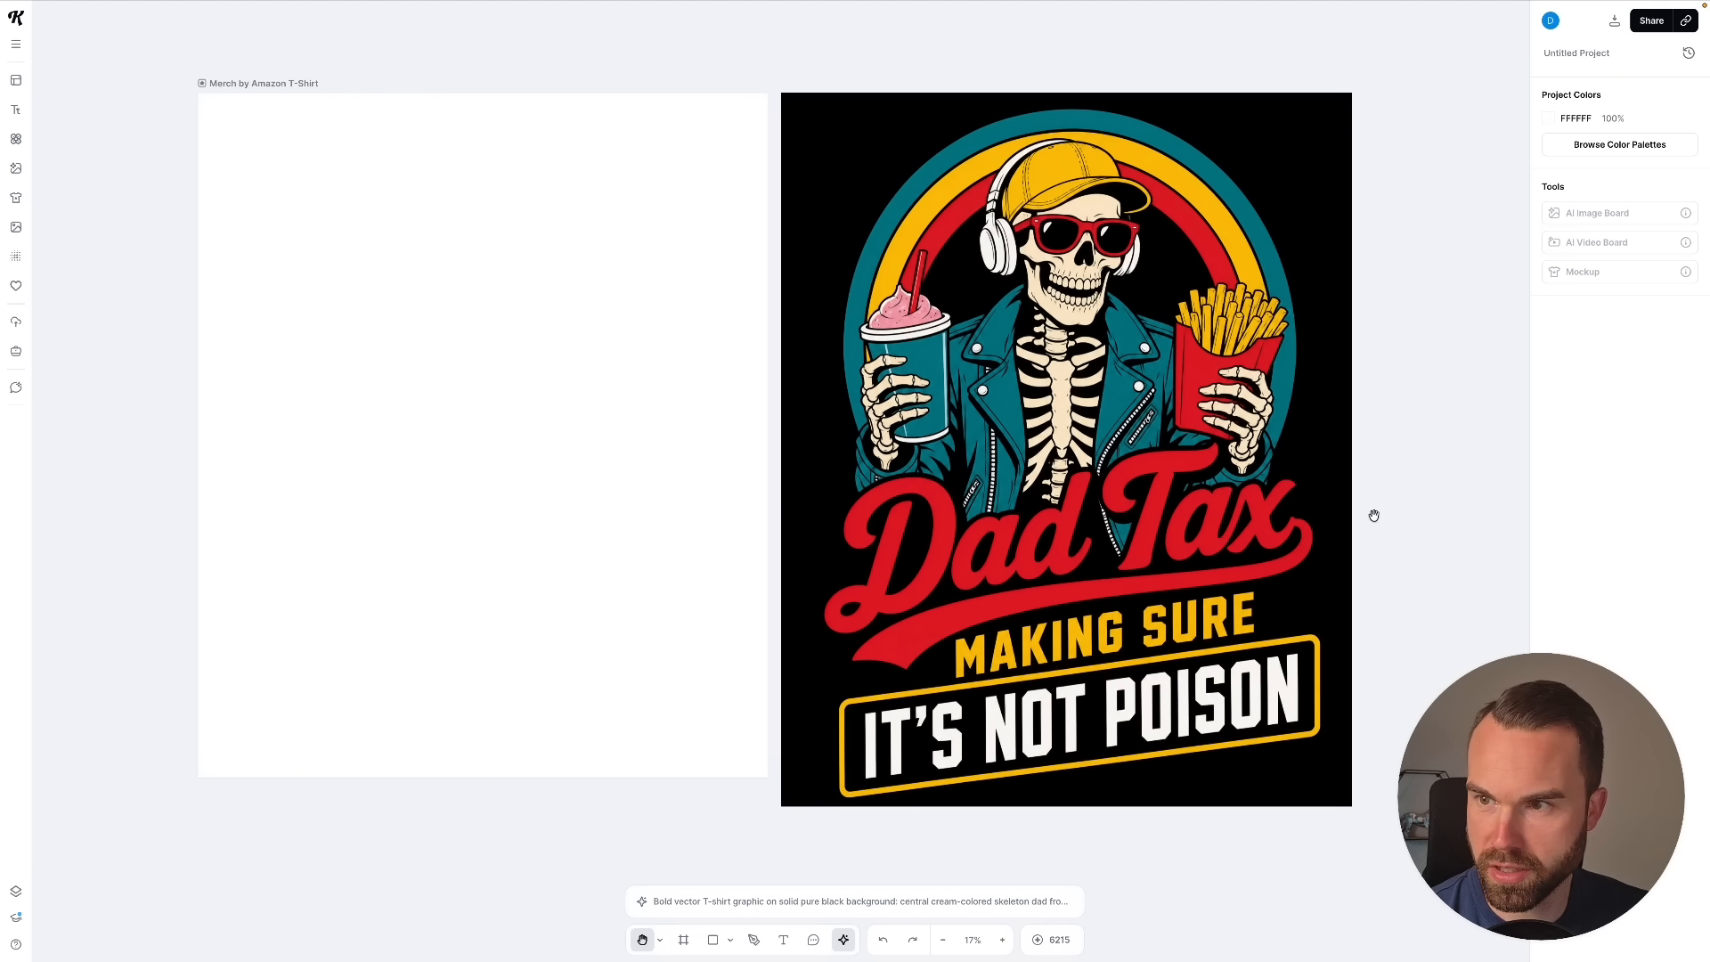
- Select the generated "Dad Tax" skeleton image beside the blank artboard
{"action": "key", "text": "v"}
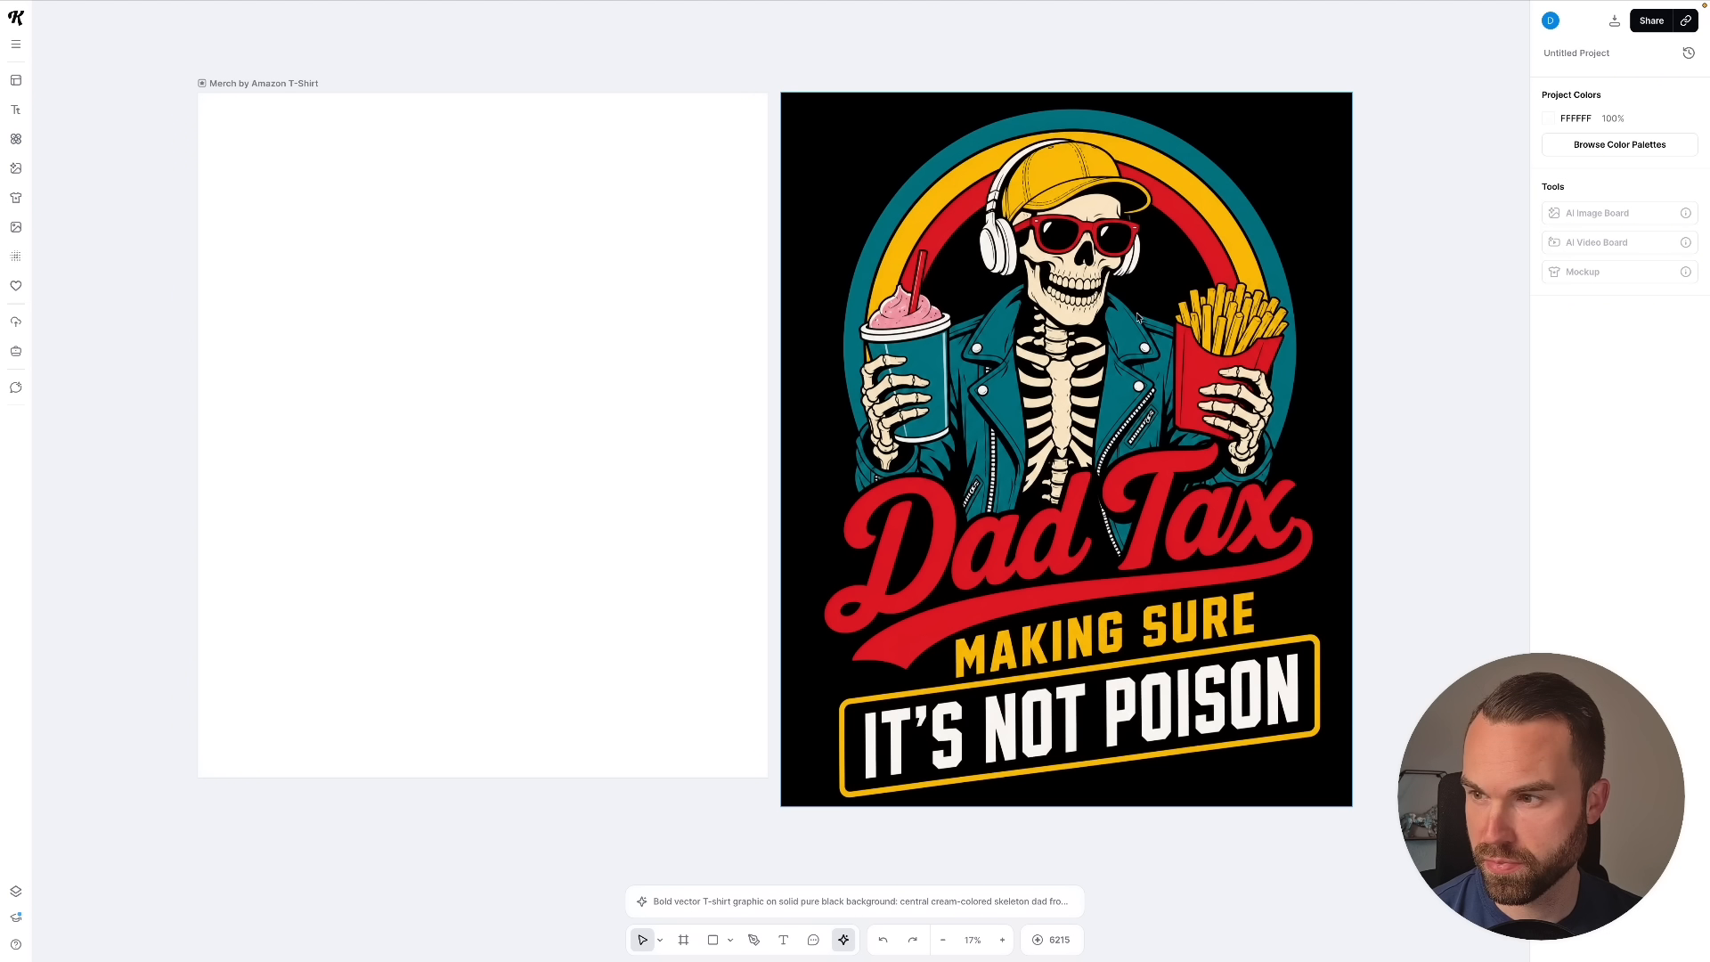
{"action": "left_click", "coordinate": [1137, 318]}
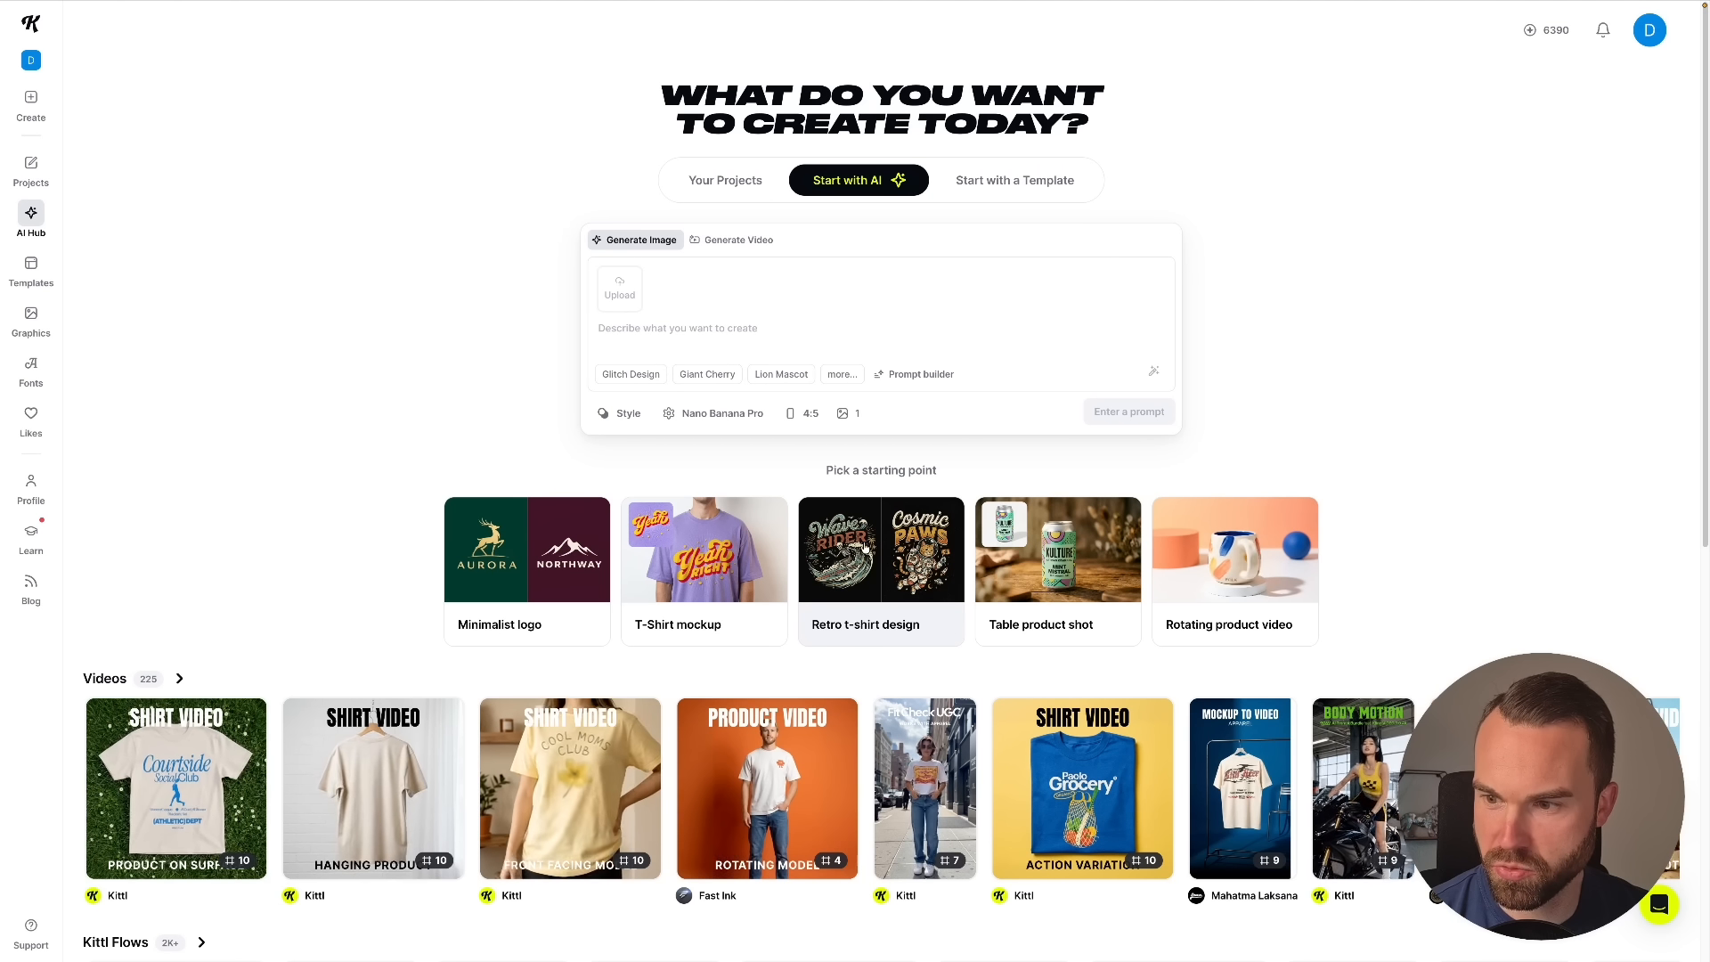
- Start a retro t-shirt design from the AI starting points with the description "a retro t-shirt design with the phrase "awesome like my daughter""
{"action": "left_click", "coordinate": [899, 557]}
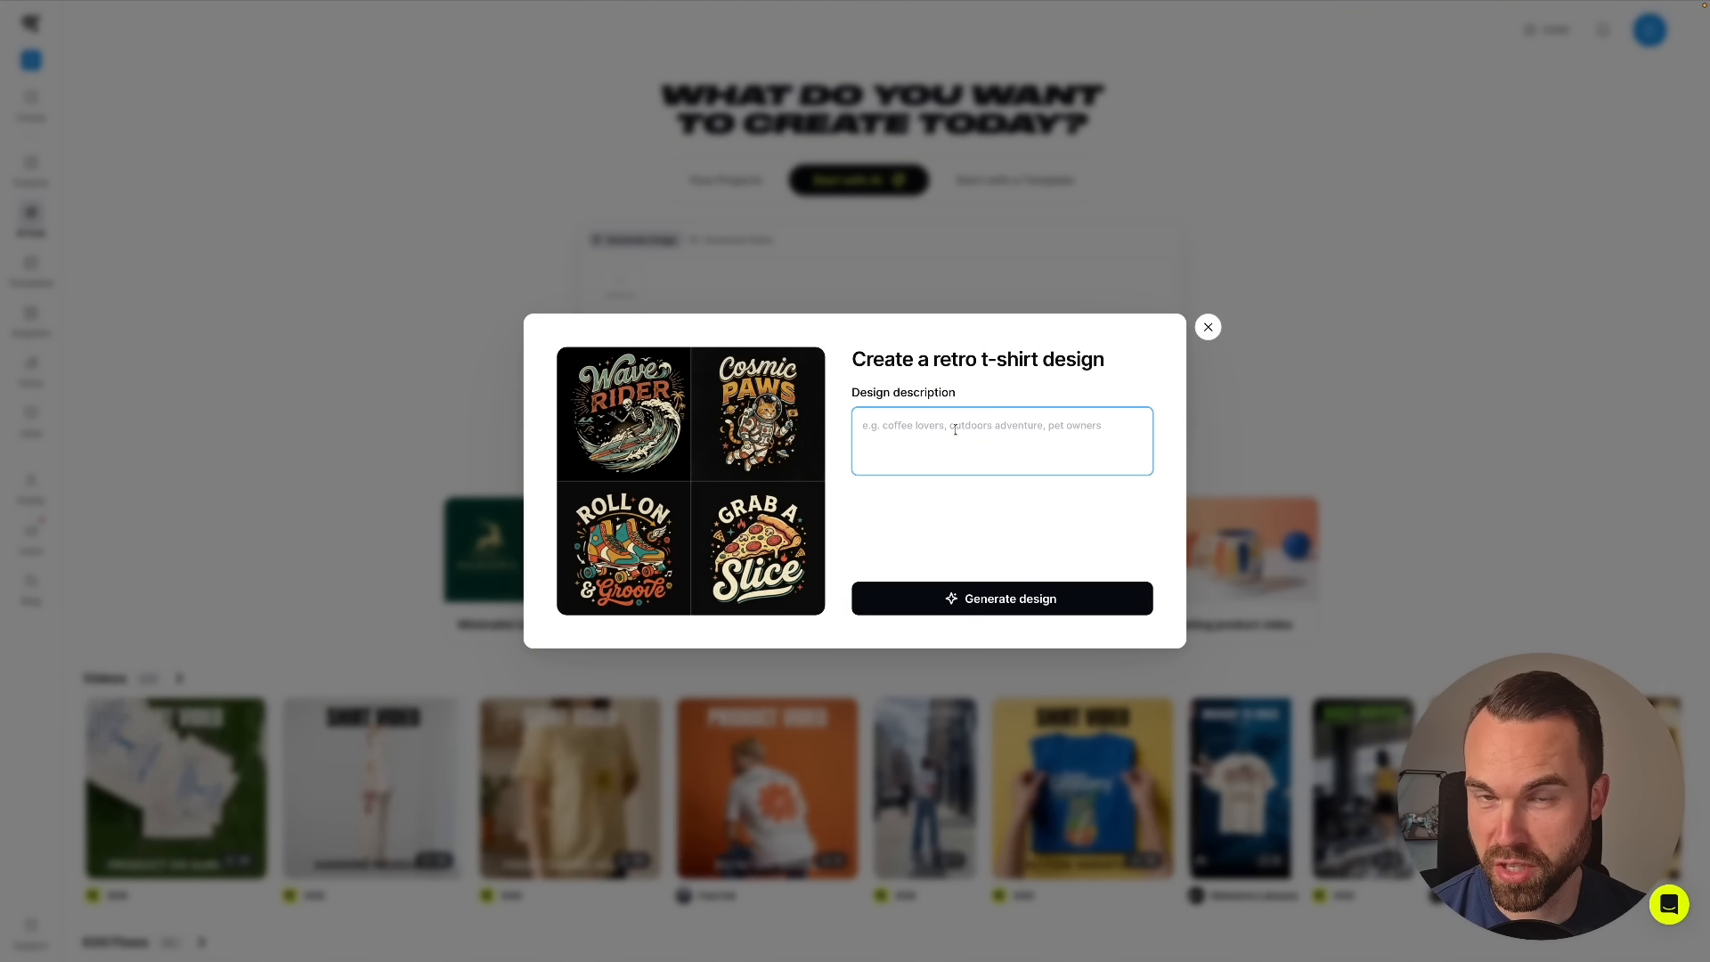
{"action": "type", "text": "a retro t-shirt design with the phrase \"awesome like my daughter\""}
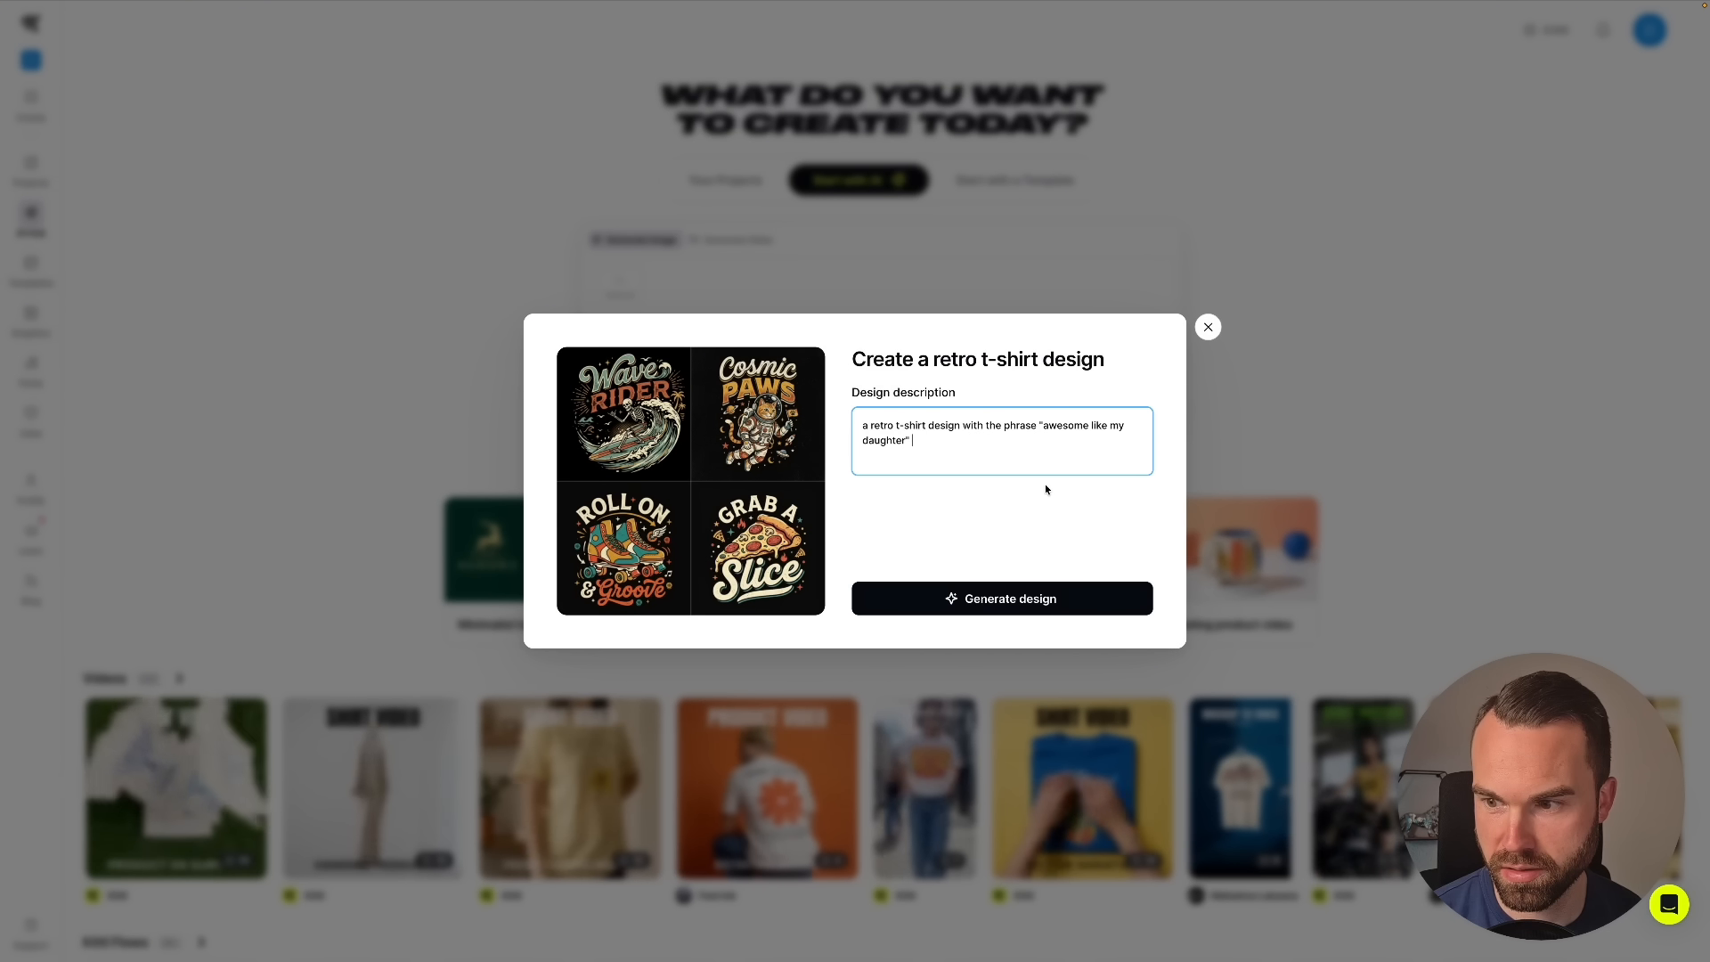
- Generate the retro "awesome like my daughter" t-shirt design, close the image prompt and view the generated artwork
{"action": "left_click", "coordinate": [1015, 598]}
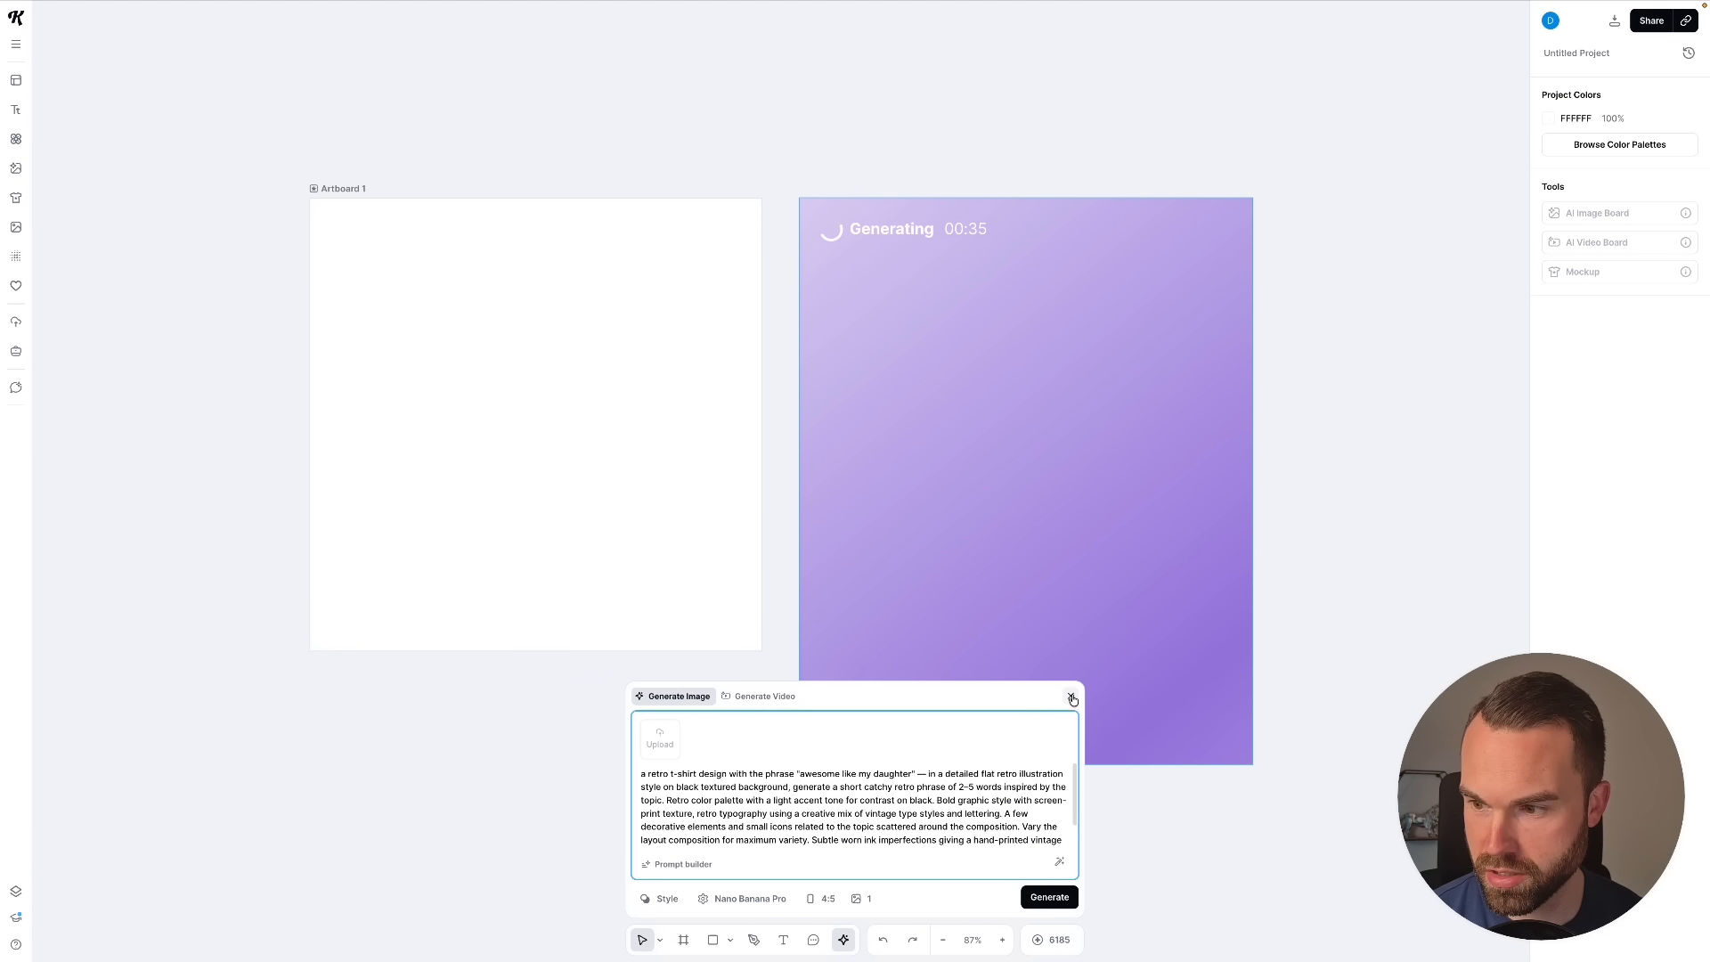
{"action": "left_click", "coordinate": [1073, 699]}
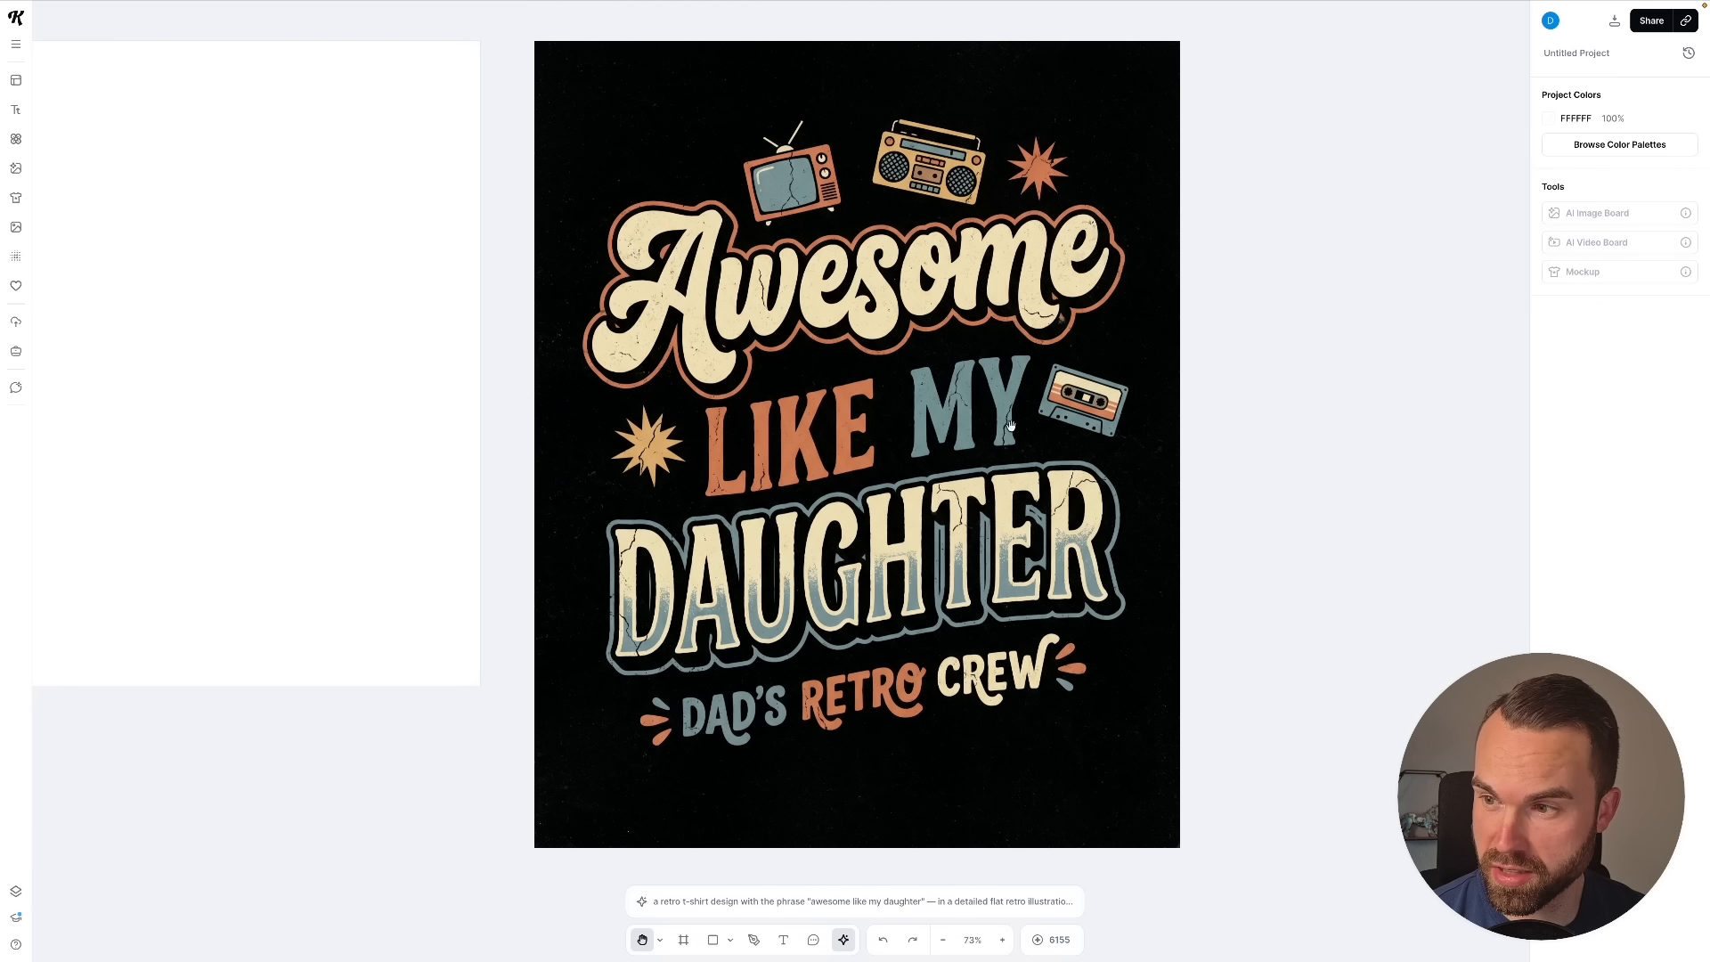
{"action": "key", "text": "v"}
{"action": "left_click", "coordinate": [926, 272]}
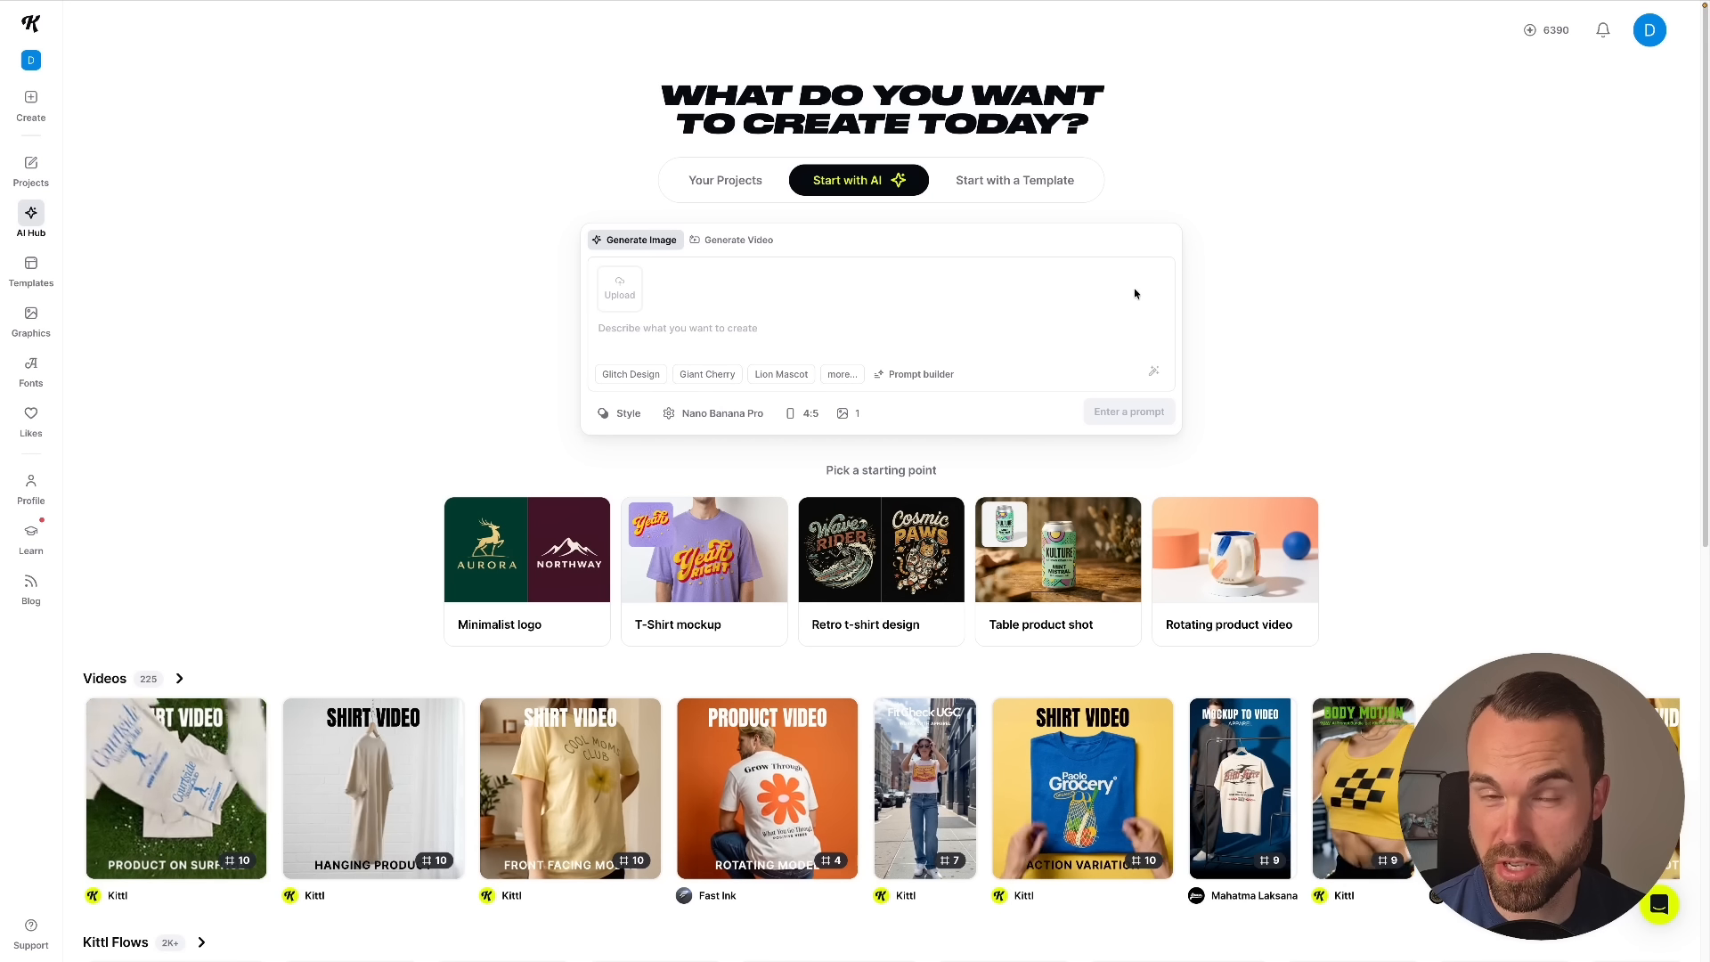
- Browse the AI image styles and apply the Chaotic Scrawled typography style to a new image generation
{"action": "left_click", "coordinate": [617, 414]}
{"action": "scroll", "coordinate": [1012, 381], "scroll_direction": "down", "scroll_amount": 5}
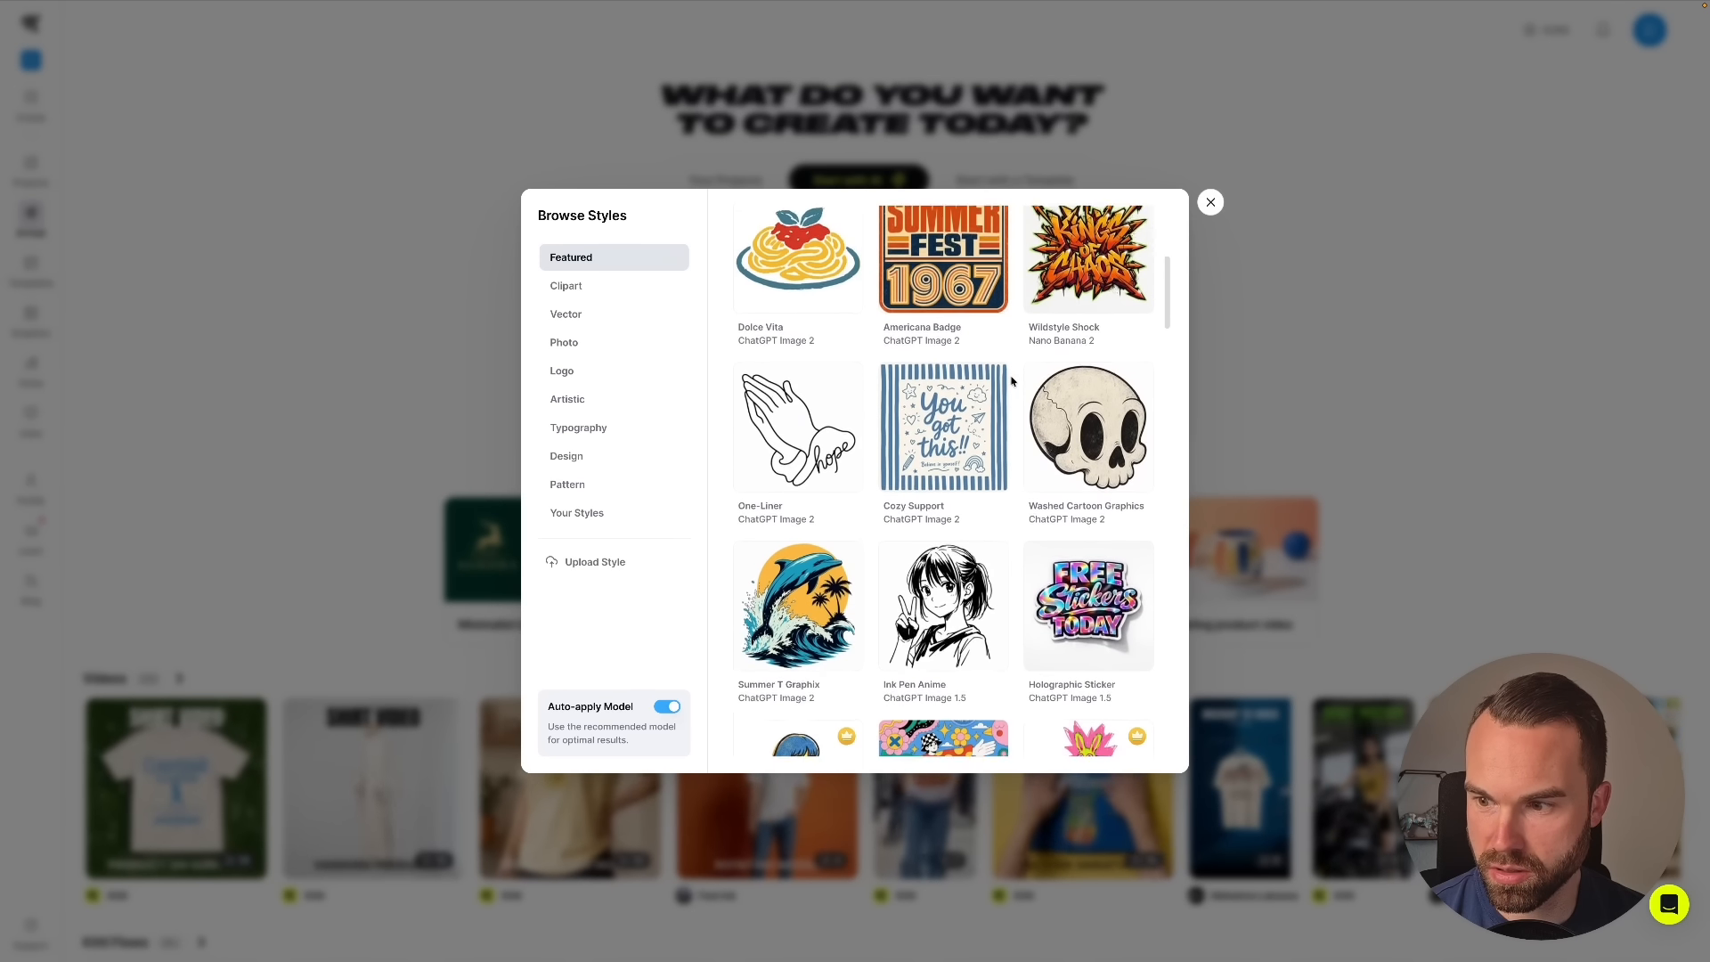
{"action": "scroll", "coordinate": [1011, 381], "scroll_direction": "down", "scroll_amount": 6}
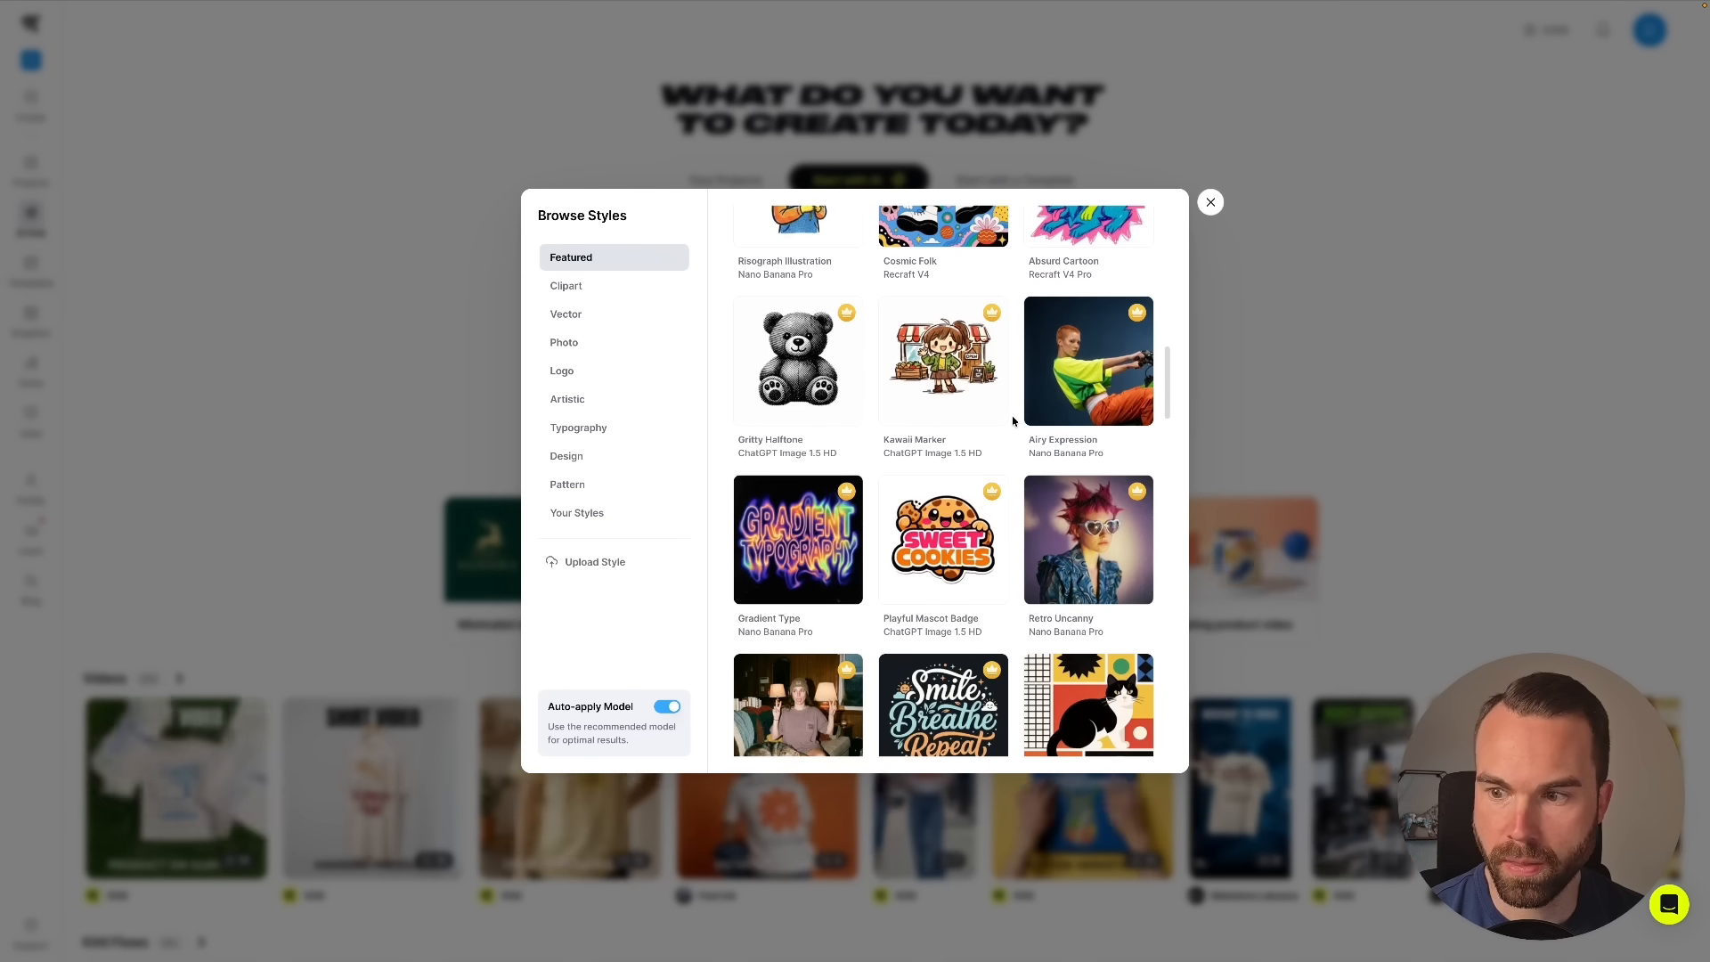
{"action": "scroll", "coordinate": [1013, 420], "scroll_direction": "down", "scroll_amount": 5}
{"action": "scroll", "coordinate": [1012, 420], "scroll_direction": "down", "scroll_amount": 8}
{"action": "scroll", "coordinate": [1013, 420], "scroll_direction": "down", "scroll_amount": 5}
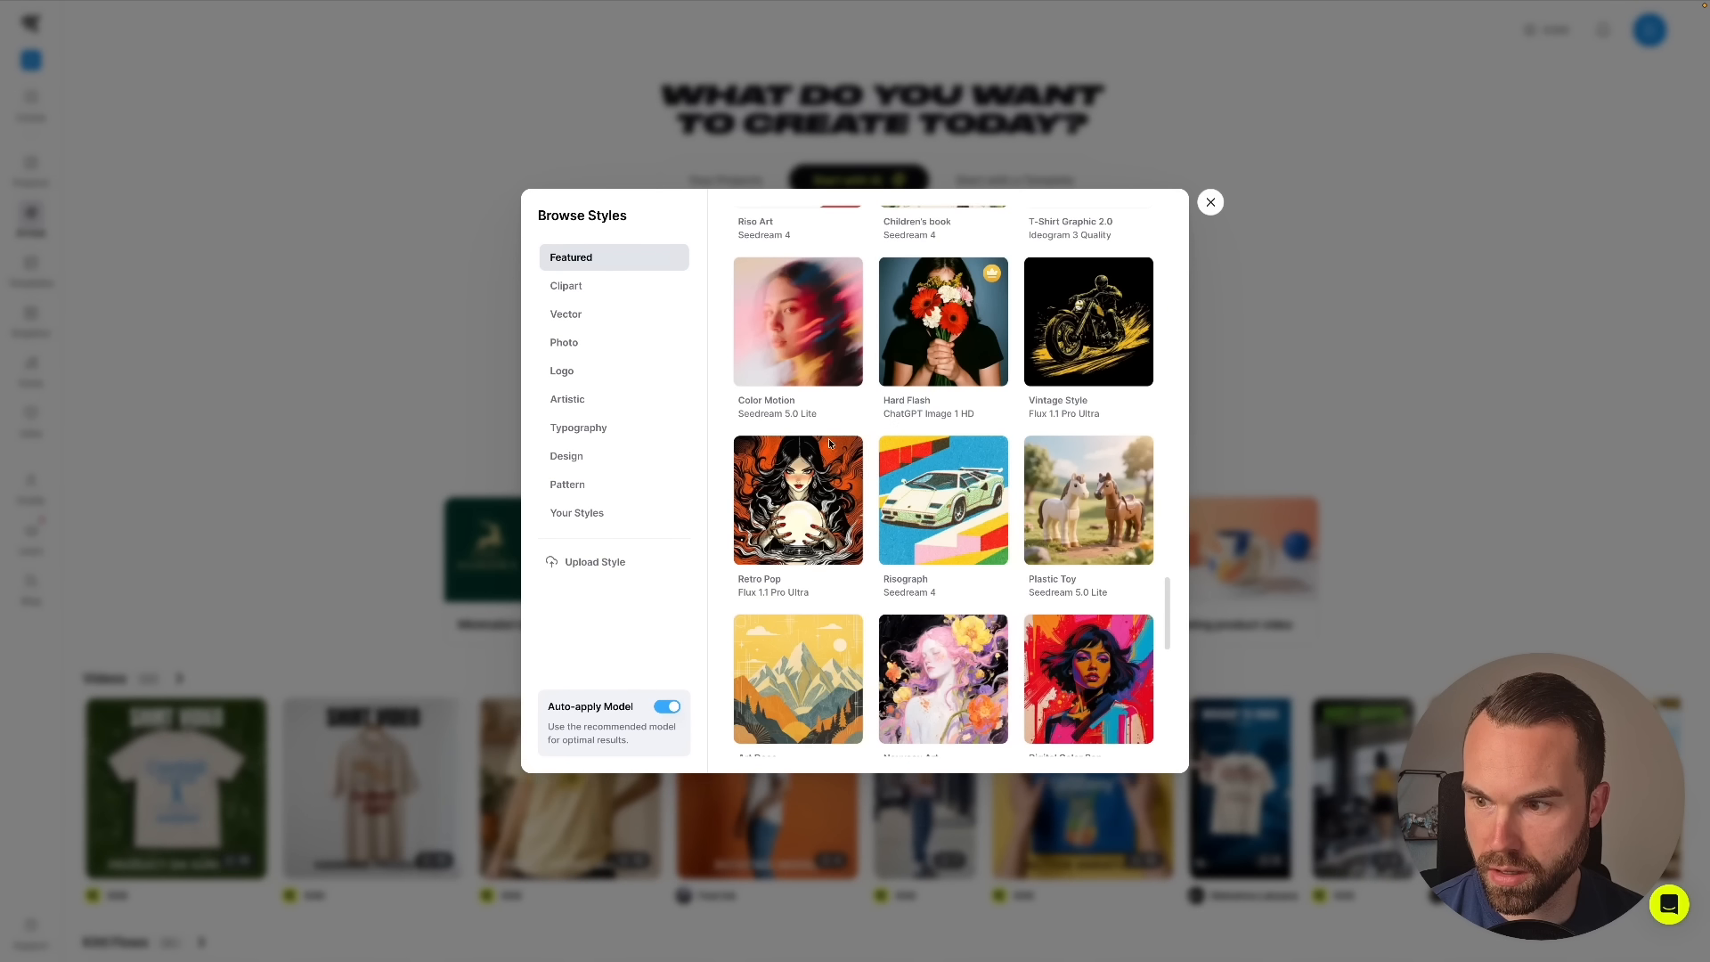
{"action": "left_click", "coordinate": [588, 430]}
{"action": "scroll", "coordinate": [1019, 443], "scroll_direction": "up", "scroll_amount": 5}
{"action": "scroll", "coordinate": [1020, 443], "scroll_direction": "up", "scroll_amount": 8}
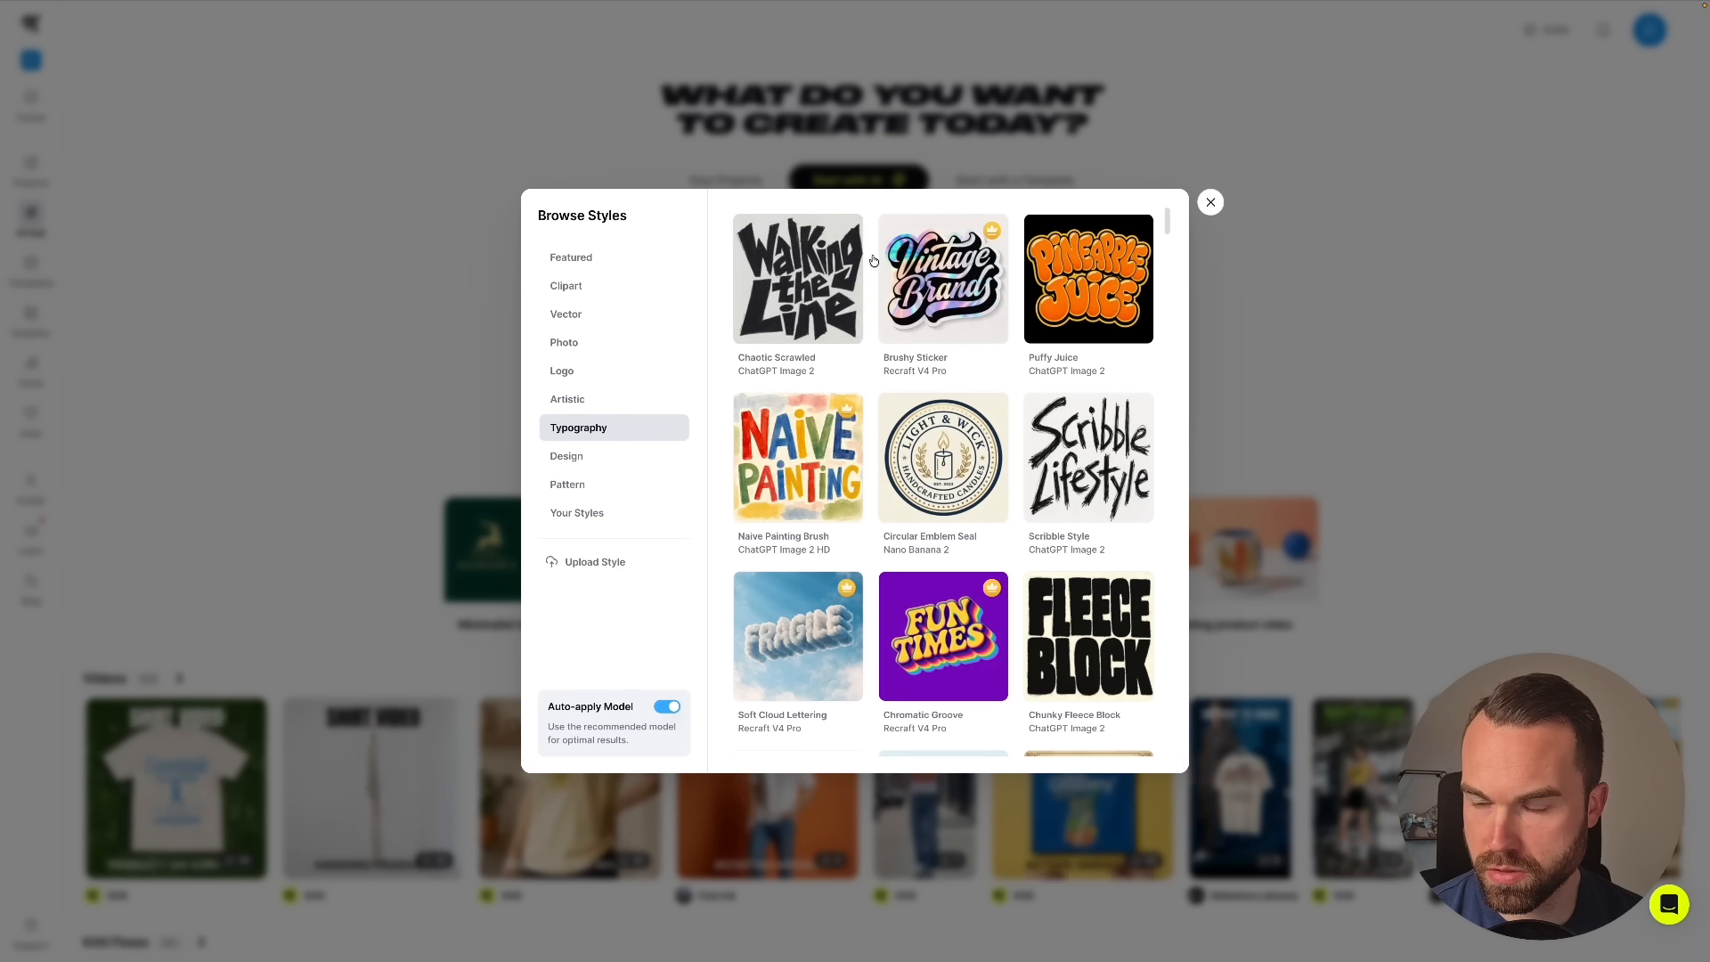
{"action": "left_click", "coordinate": [790, 313]}
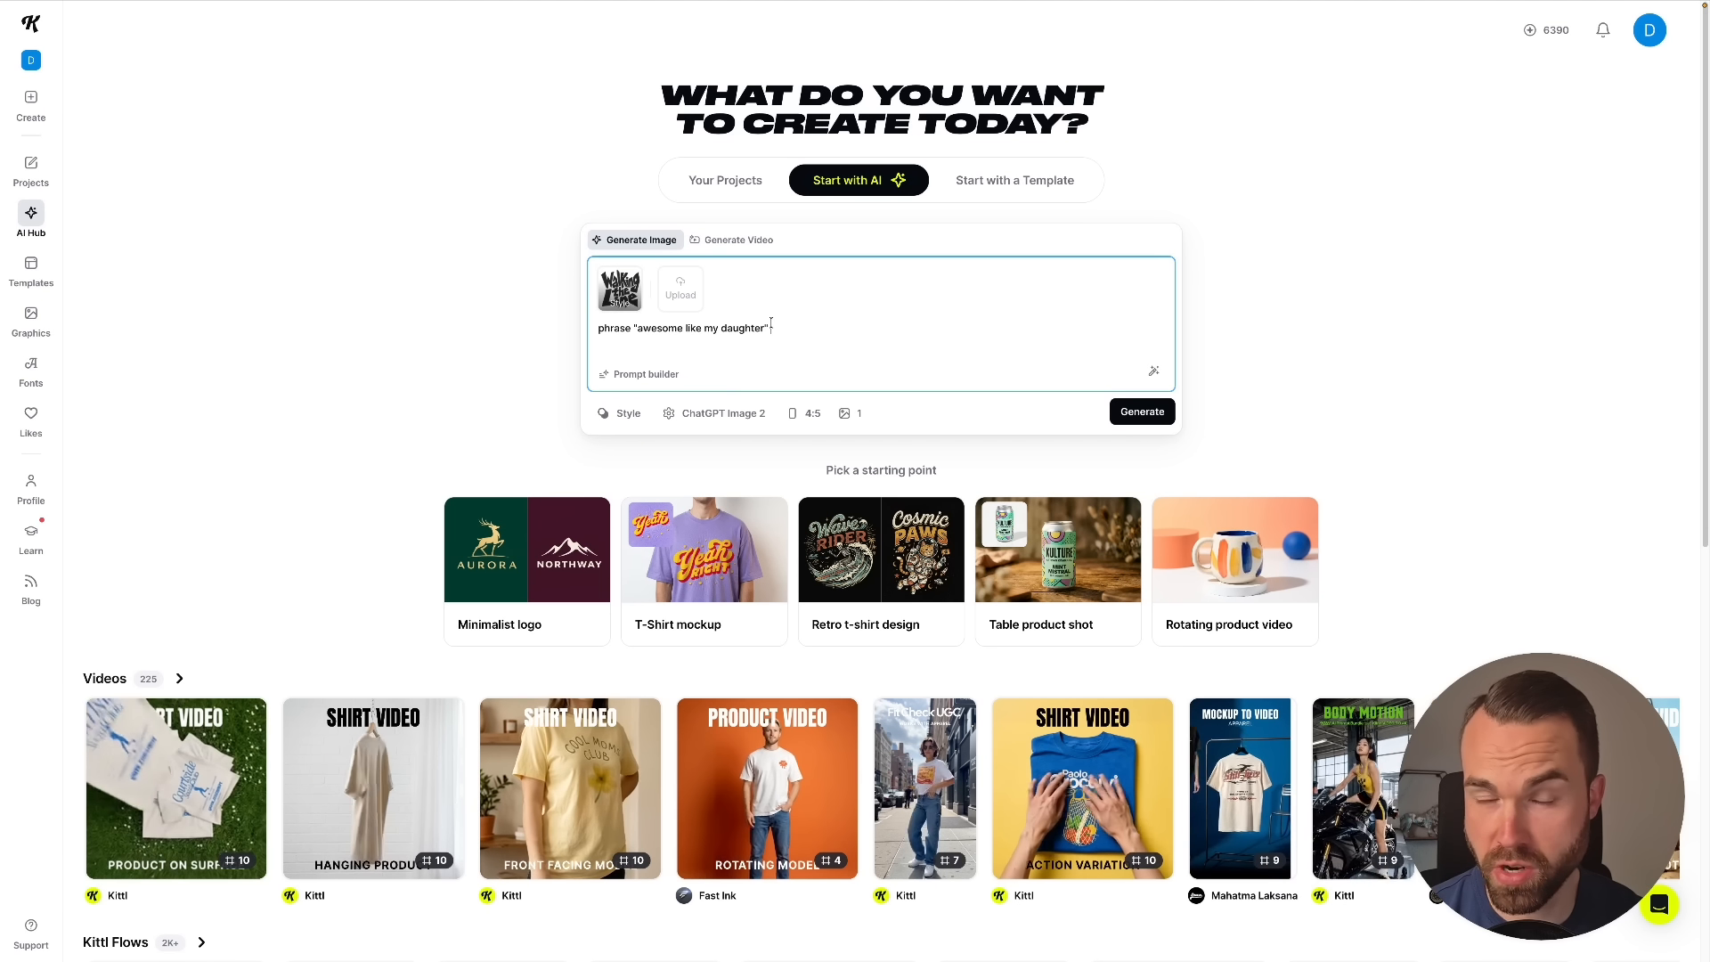
- Generate a 4:5 image with the prompt phrase "awesome like my daughter" in the chosen style and inspect the lettering up close
{"action": "left_click", "coordinate": [1152, 415]}
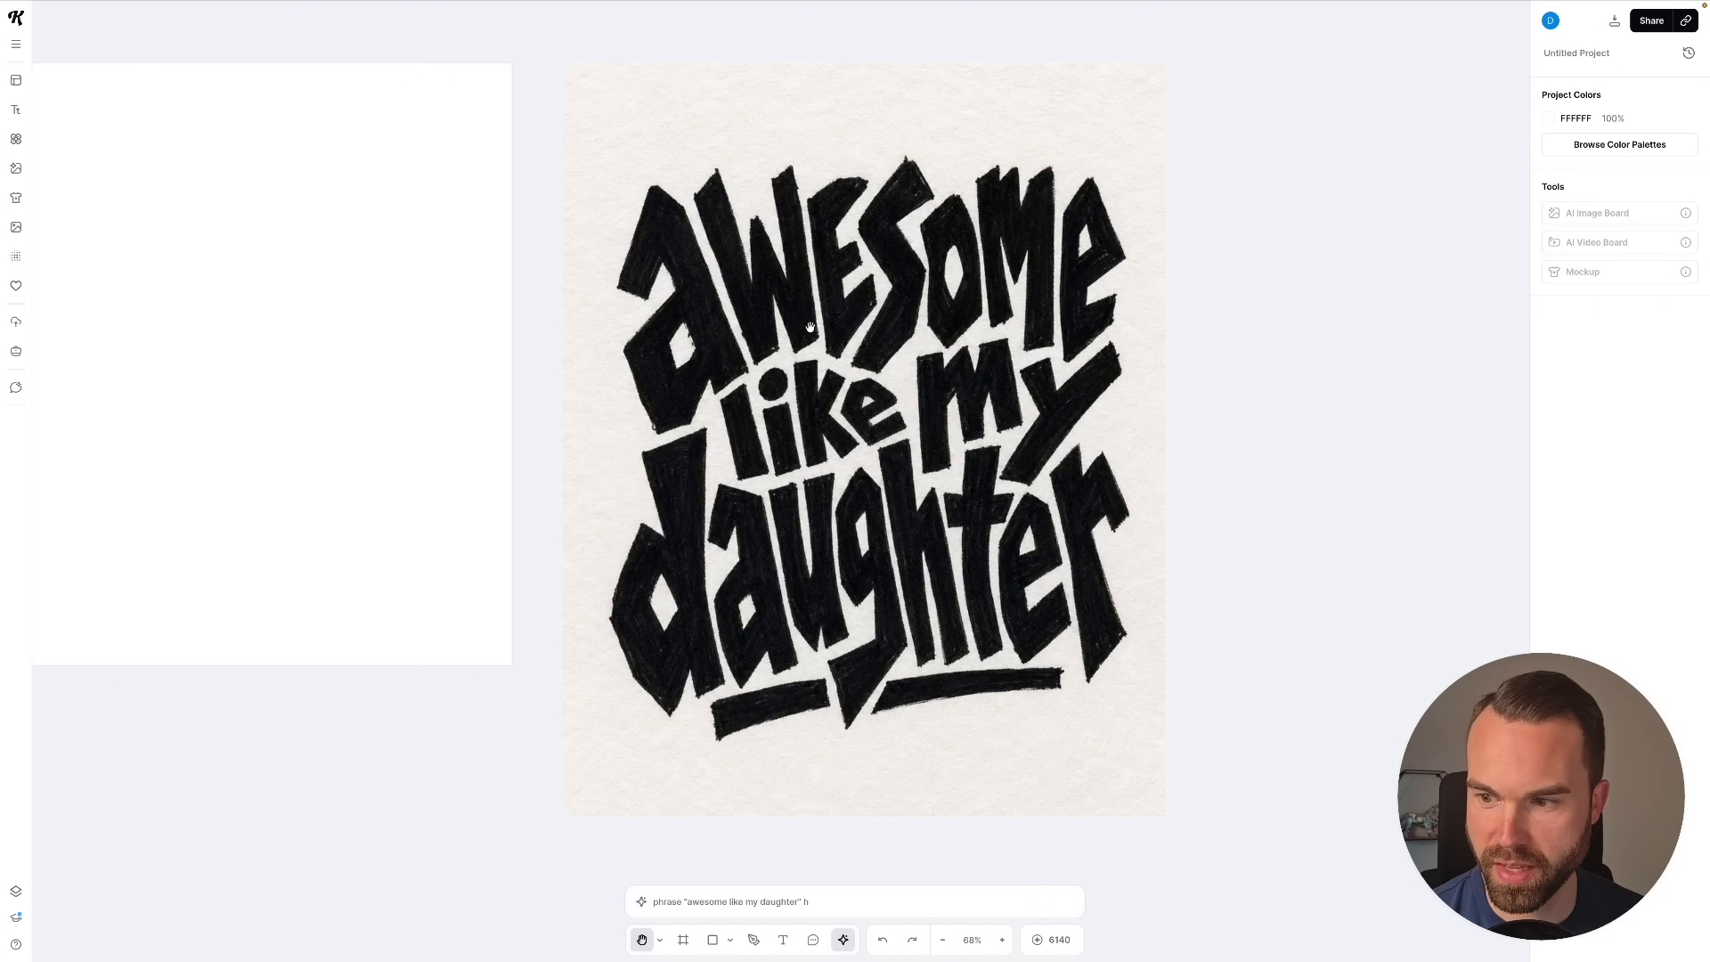
{"action": "scroll", "coordinate": [809, 327], "scroll_direction": "down", "scroll_amount": 5}
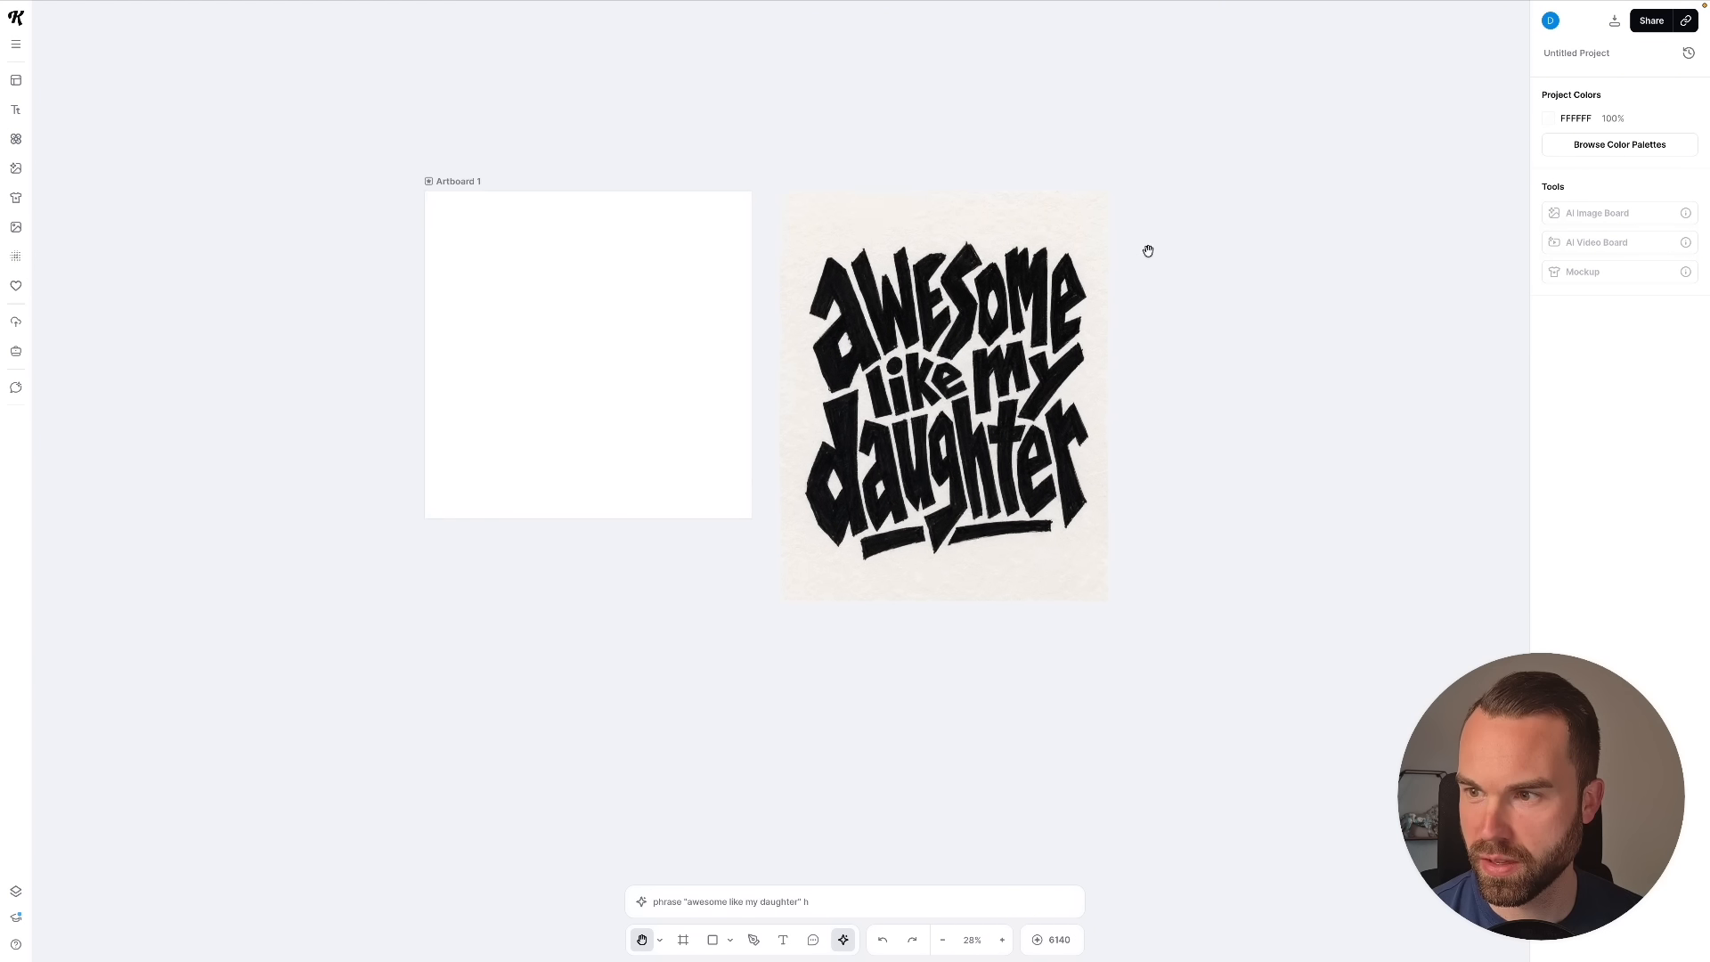
{"action": "scroll", "coordinate": [1148, 251], "scroll_direction": "up", "scroll_amount": 5}
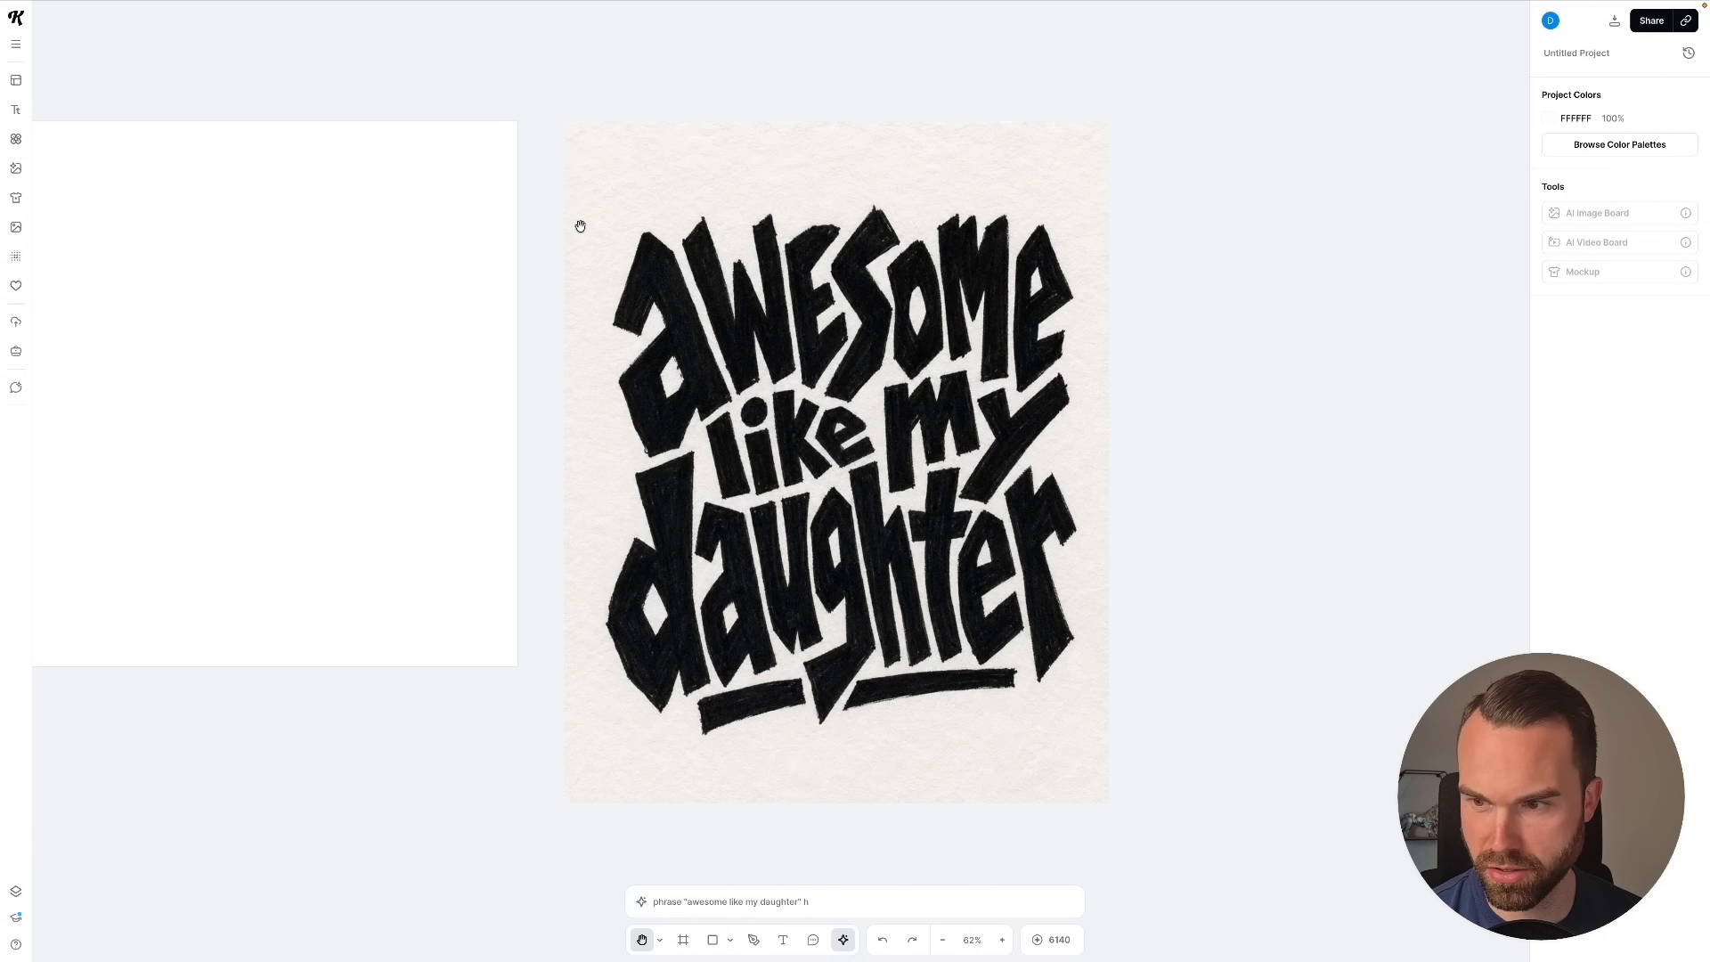
{"action": "scroll", "coordinate": [603, 236], "scroll_direction": "down", "scroll_amount": 3}
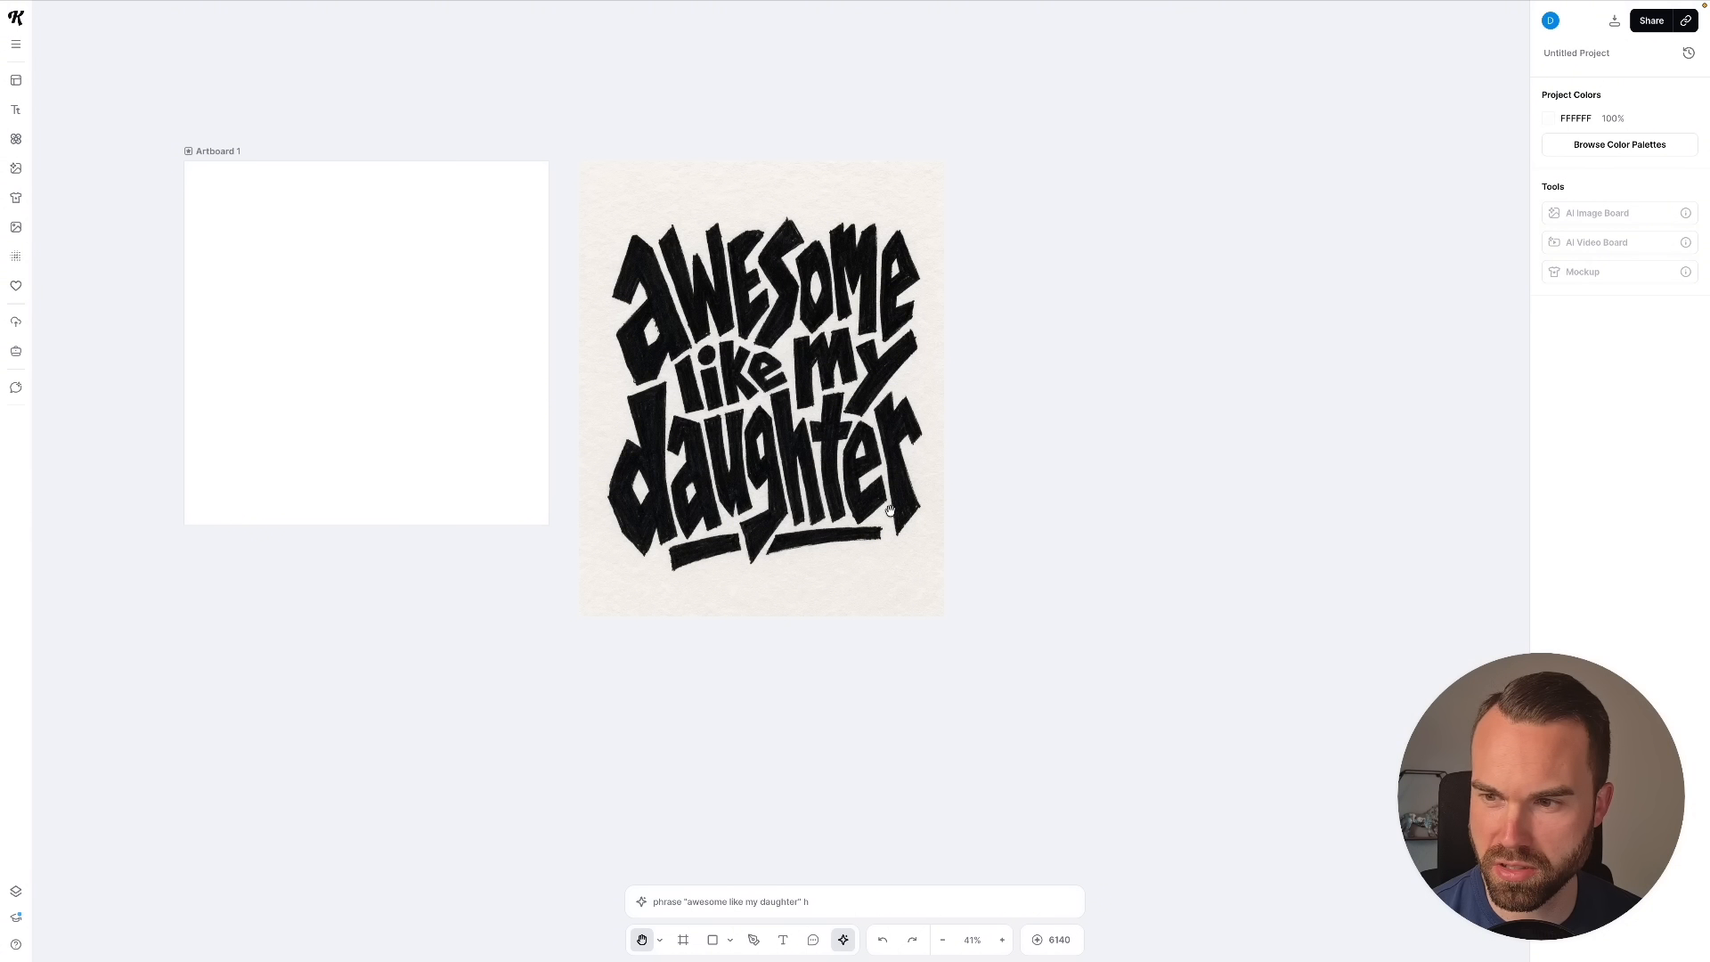
{"action": "scroll", "coordinate": [750, 346], "scroll_direction": "up", "scroll_amount": 1}
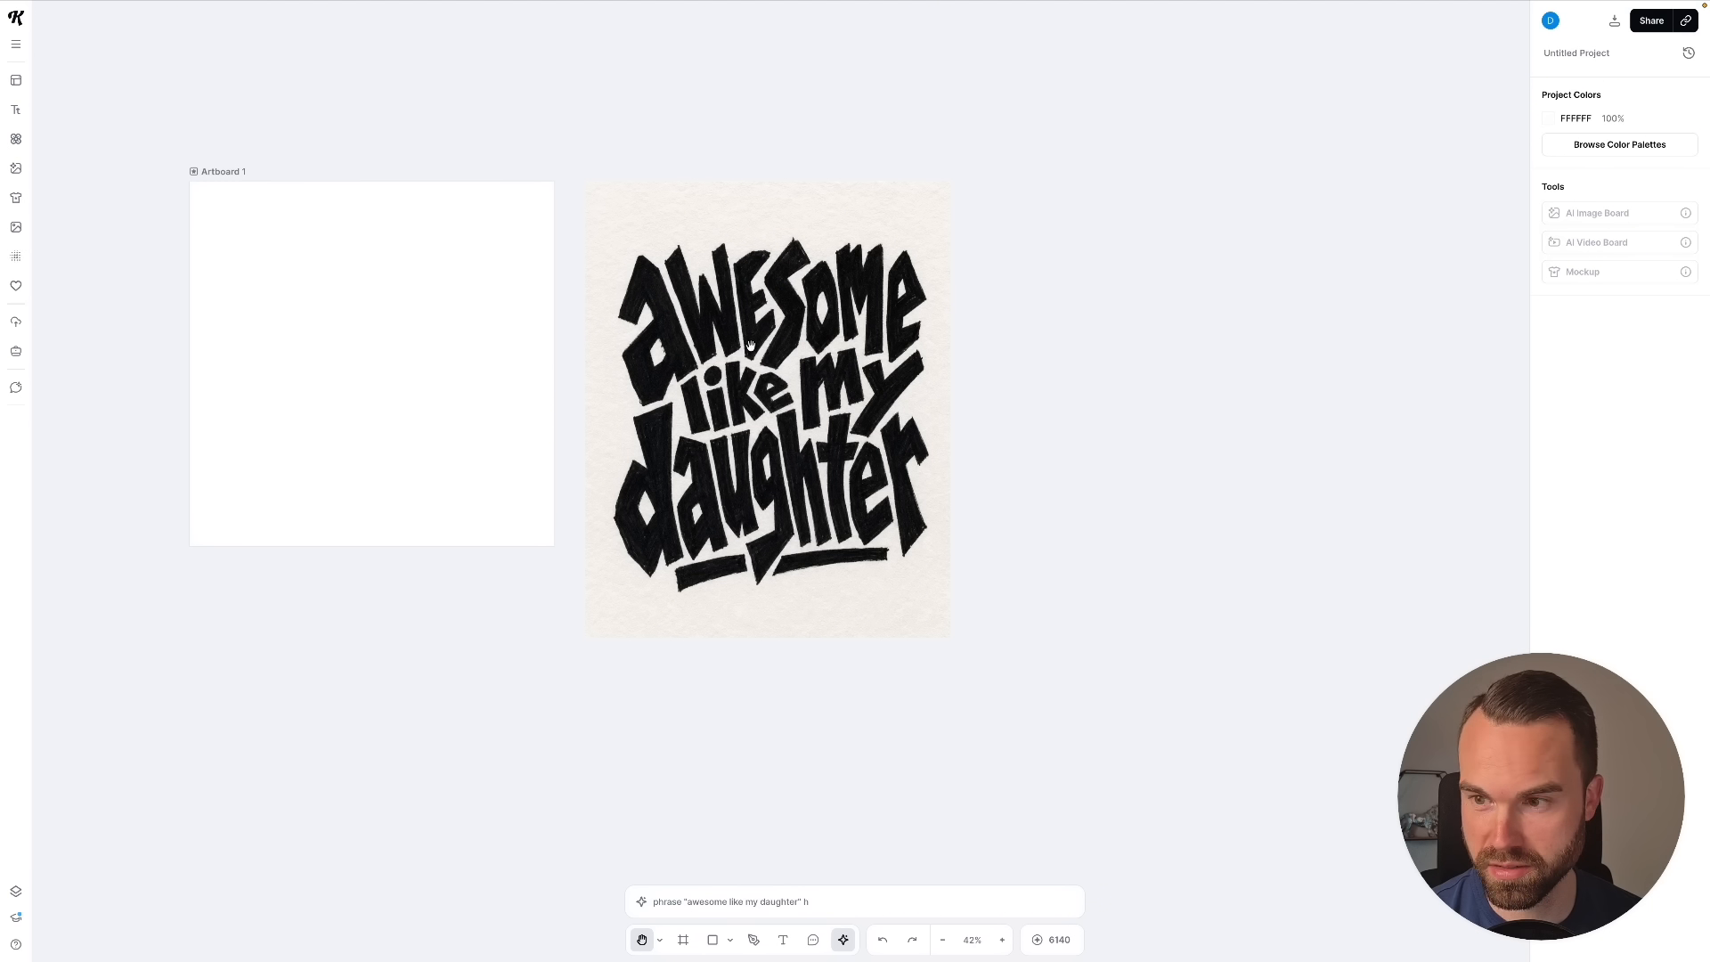
{"action": "scroll", "coordinate": [727, 310], "scroll_direction": "up", "scroll_amount": 4}
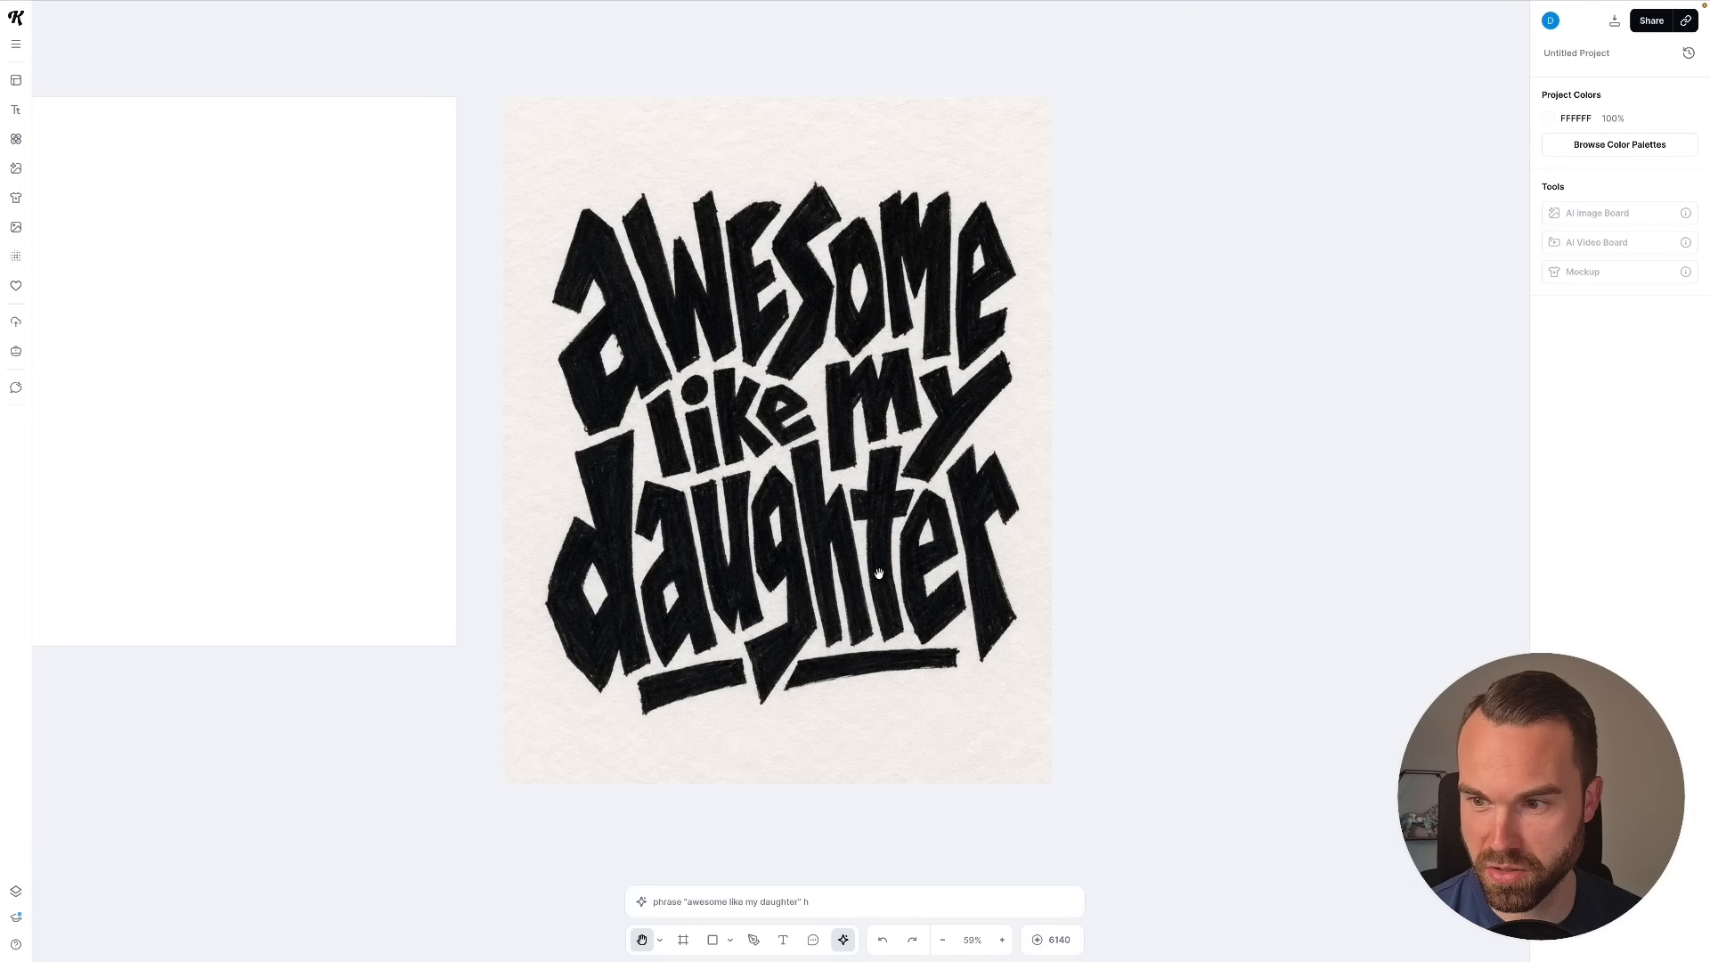
{"action": "scroll", "coordinate": [690, 416], "scroll_direction": "up", "scroll_amount": 1}
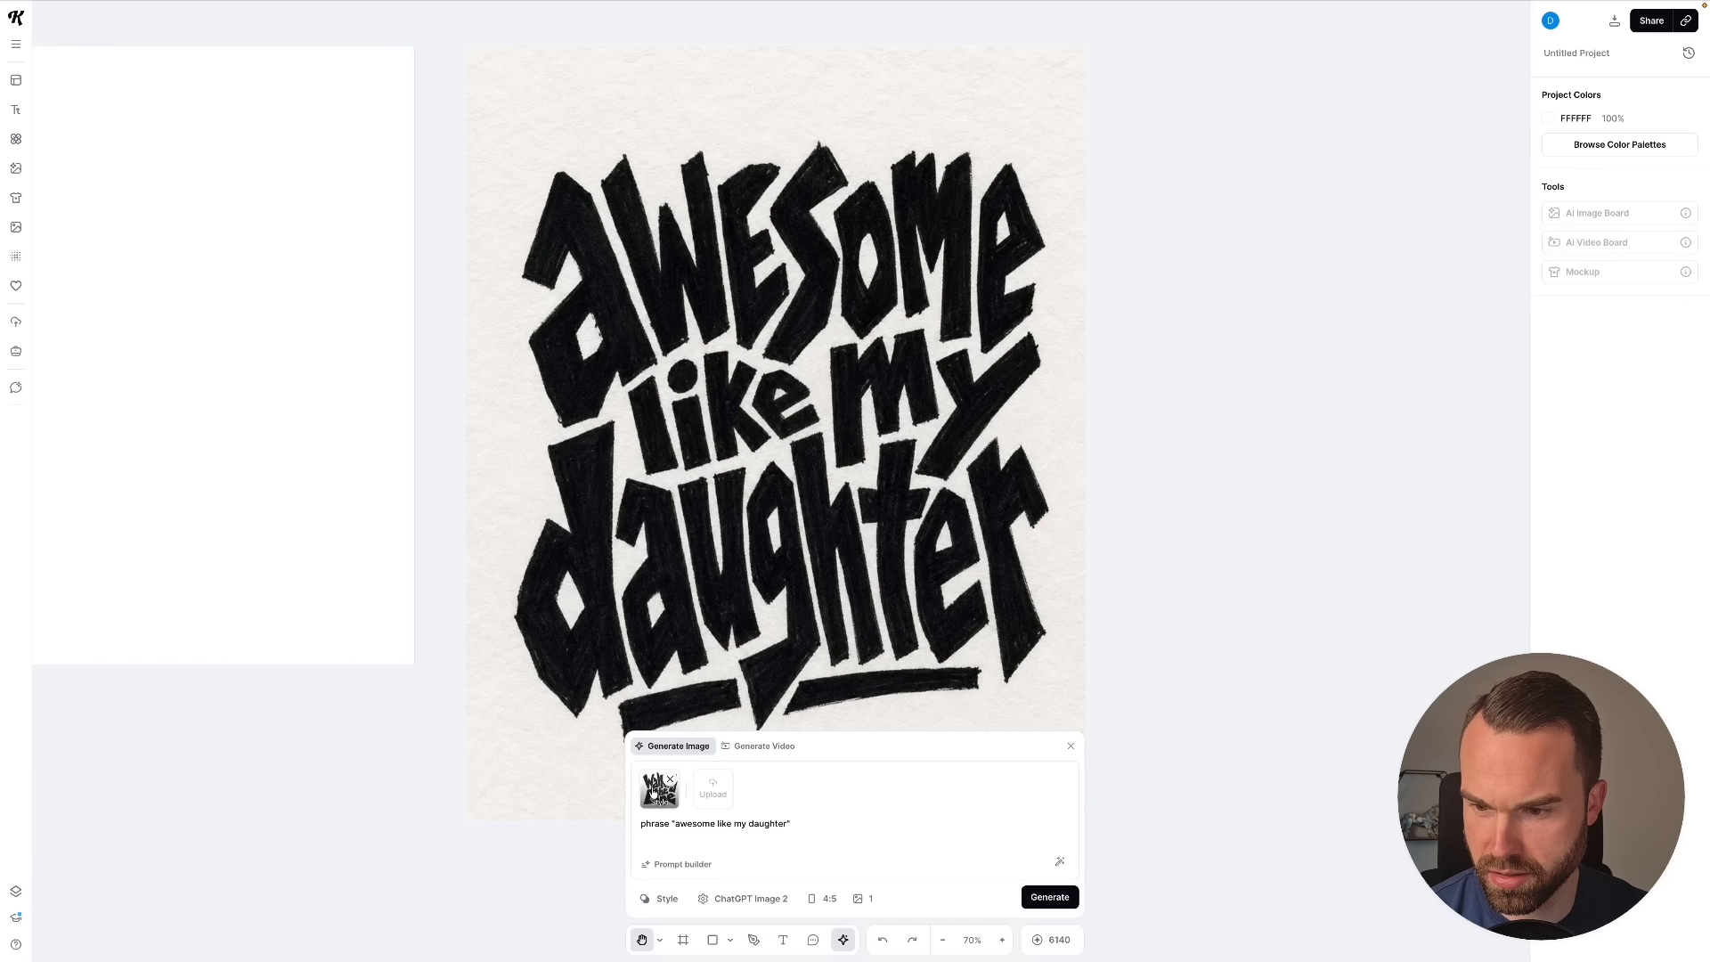
- Reopen the style browser from the image prompt and look through the Featured, Clipart and Vector styles
{"action": "left_click", "coordinate": [664, 897]}
{"action": "scroll", "coordinate": [991, 475], "scroll_direction": "down", "scroll_amount": 5}
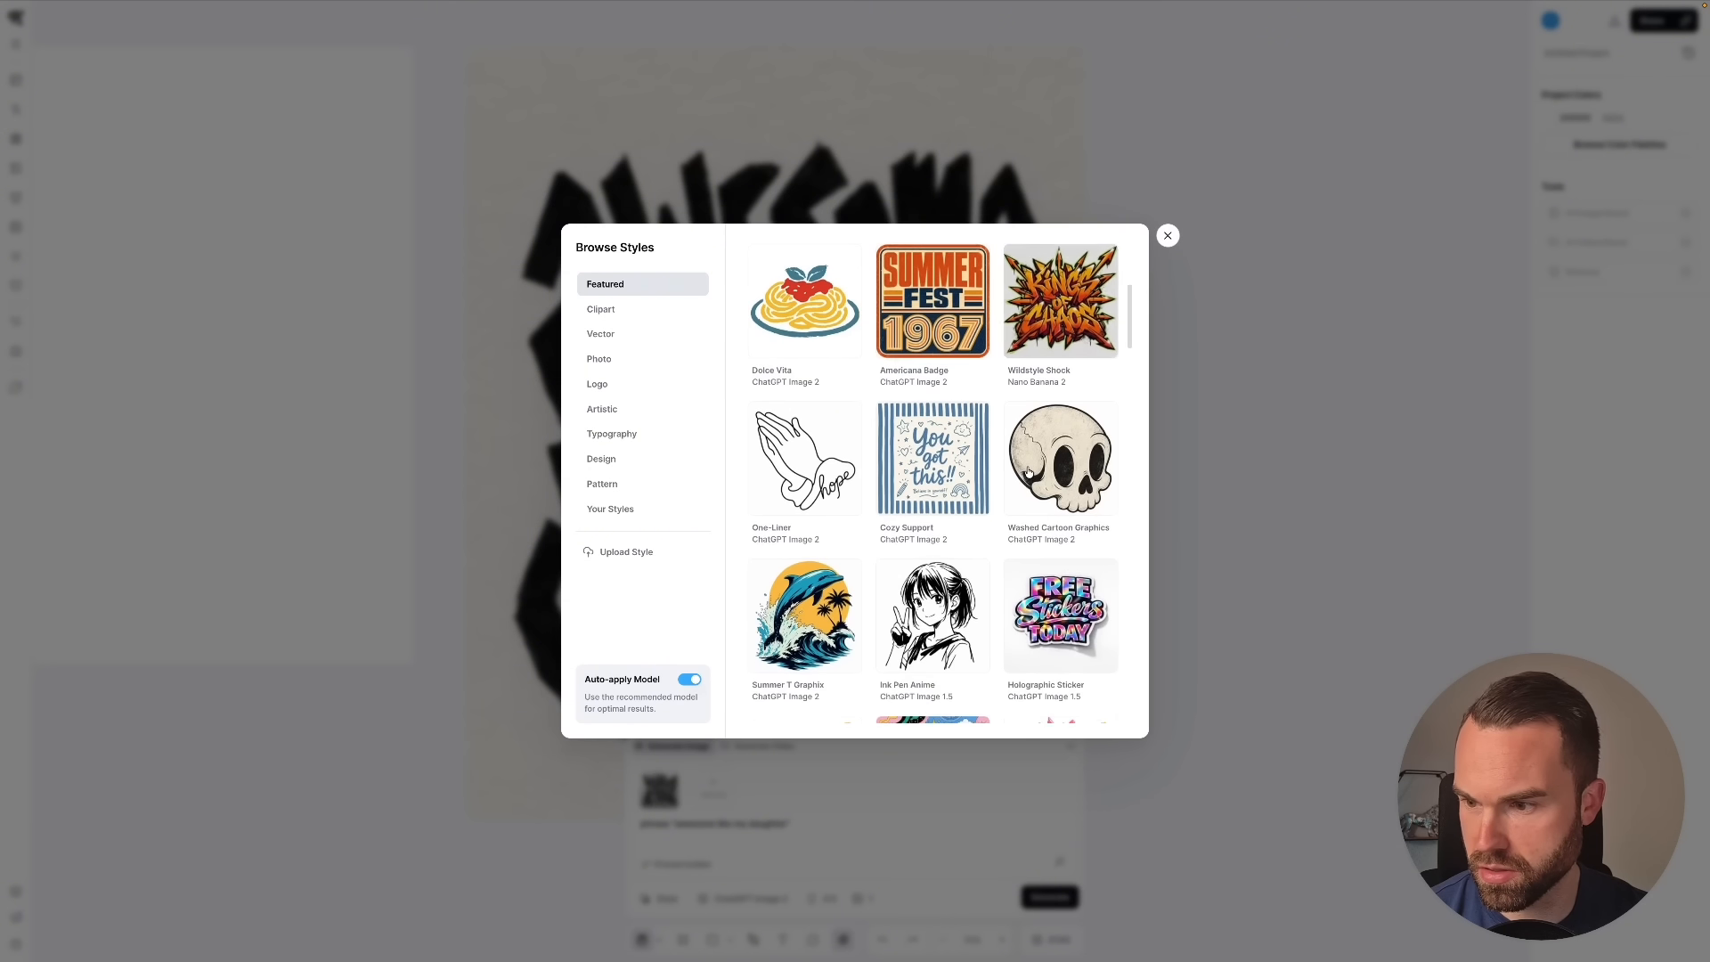
{"action": "scroll", "coordinate": [991, 475], "scroll_direction": "down", "scroll_amount": 10}
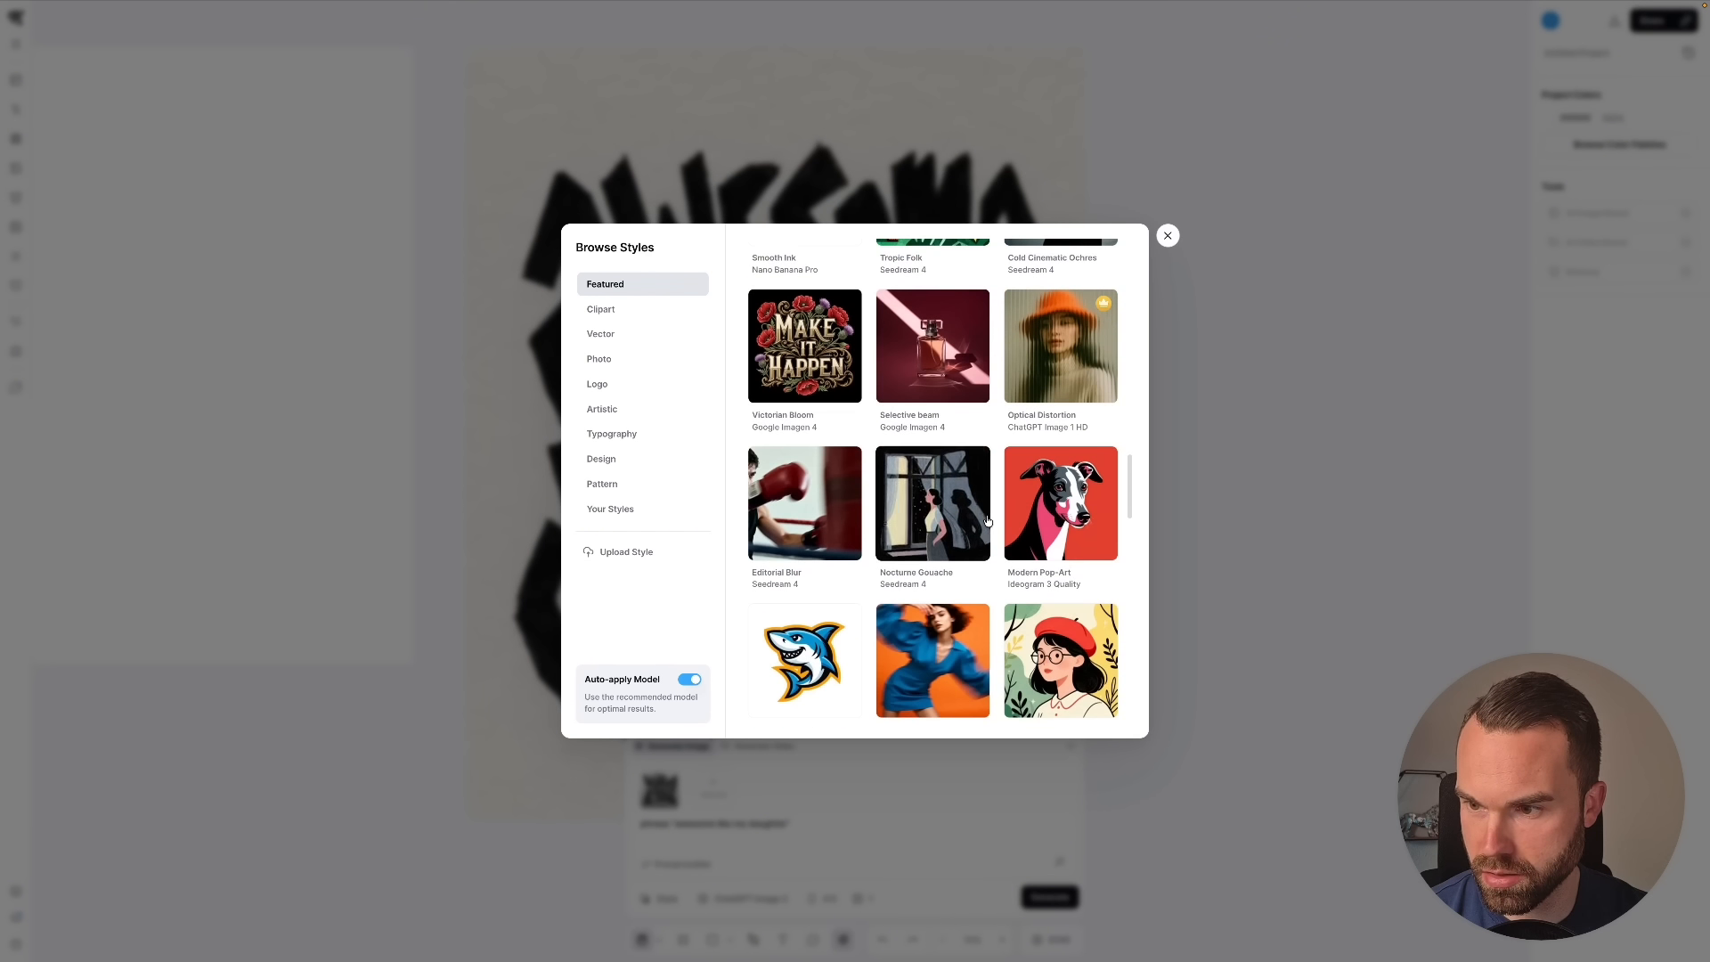
{"action": "scroll", "coordinate": [984, 521], "scroll_direction": "down", "scroll_amount": 12}
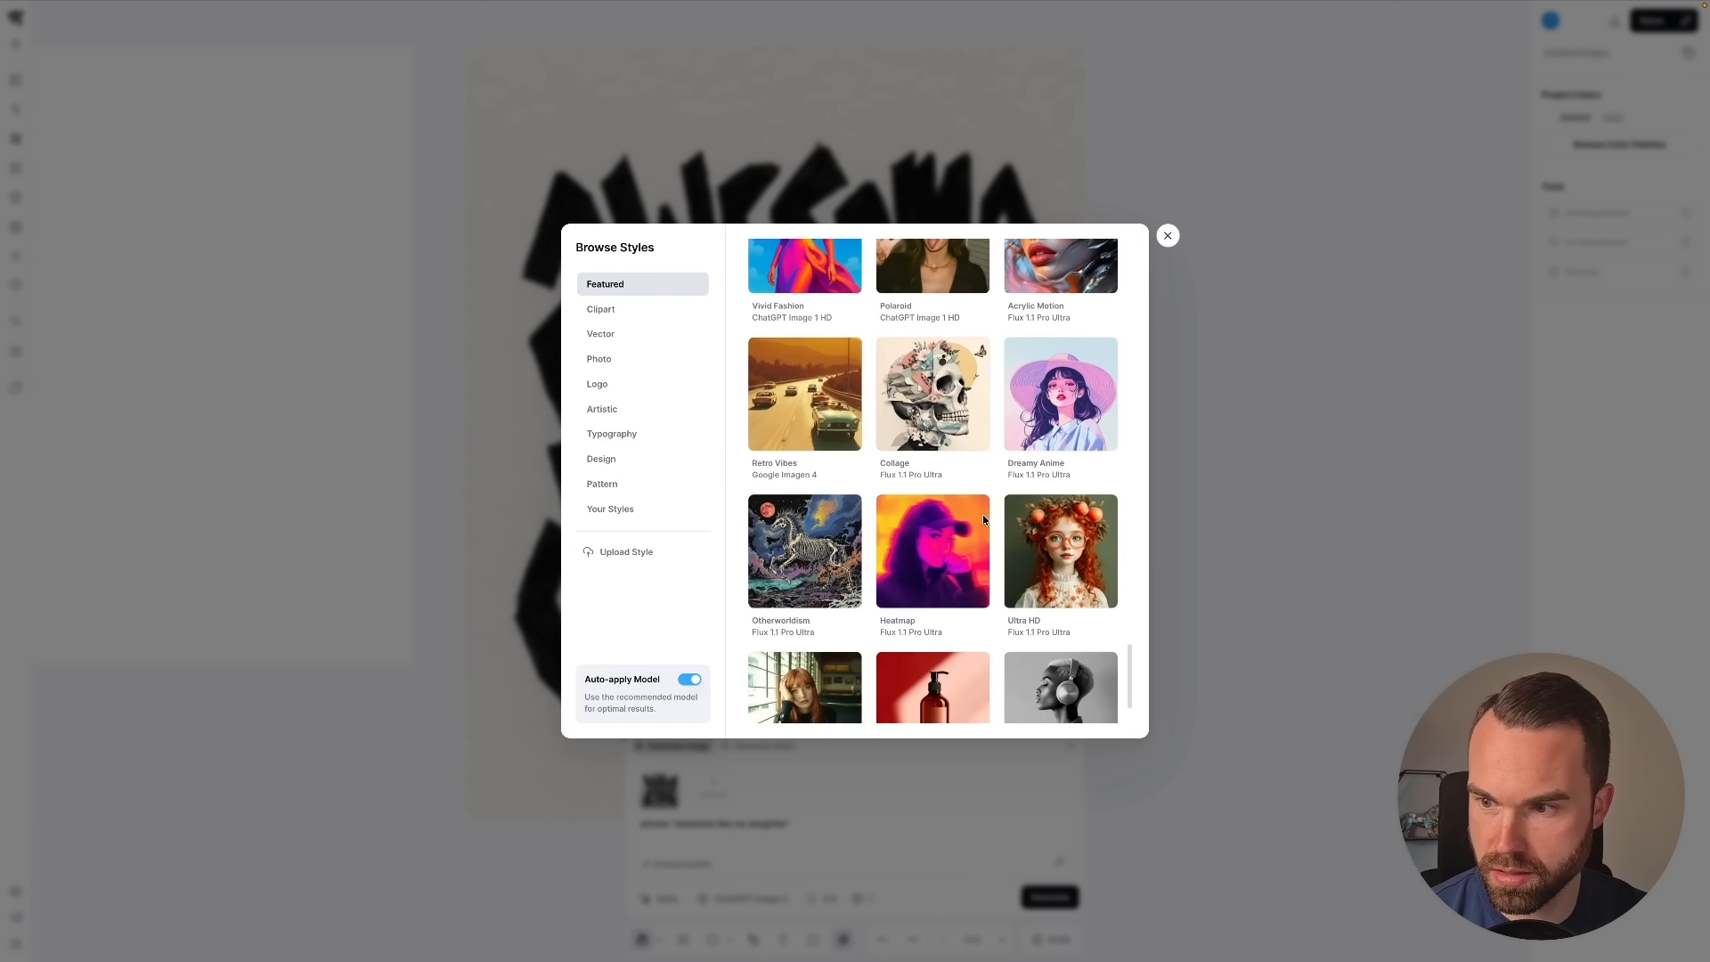
{"action": "scroll", "coordinate": [983, 520], "scroll_direction": "down", "scroll_amount": 10}
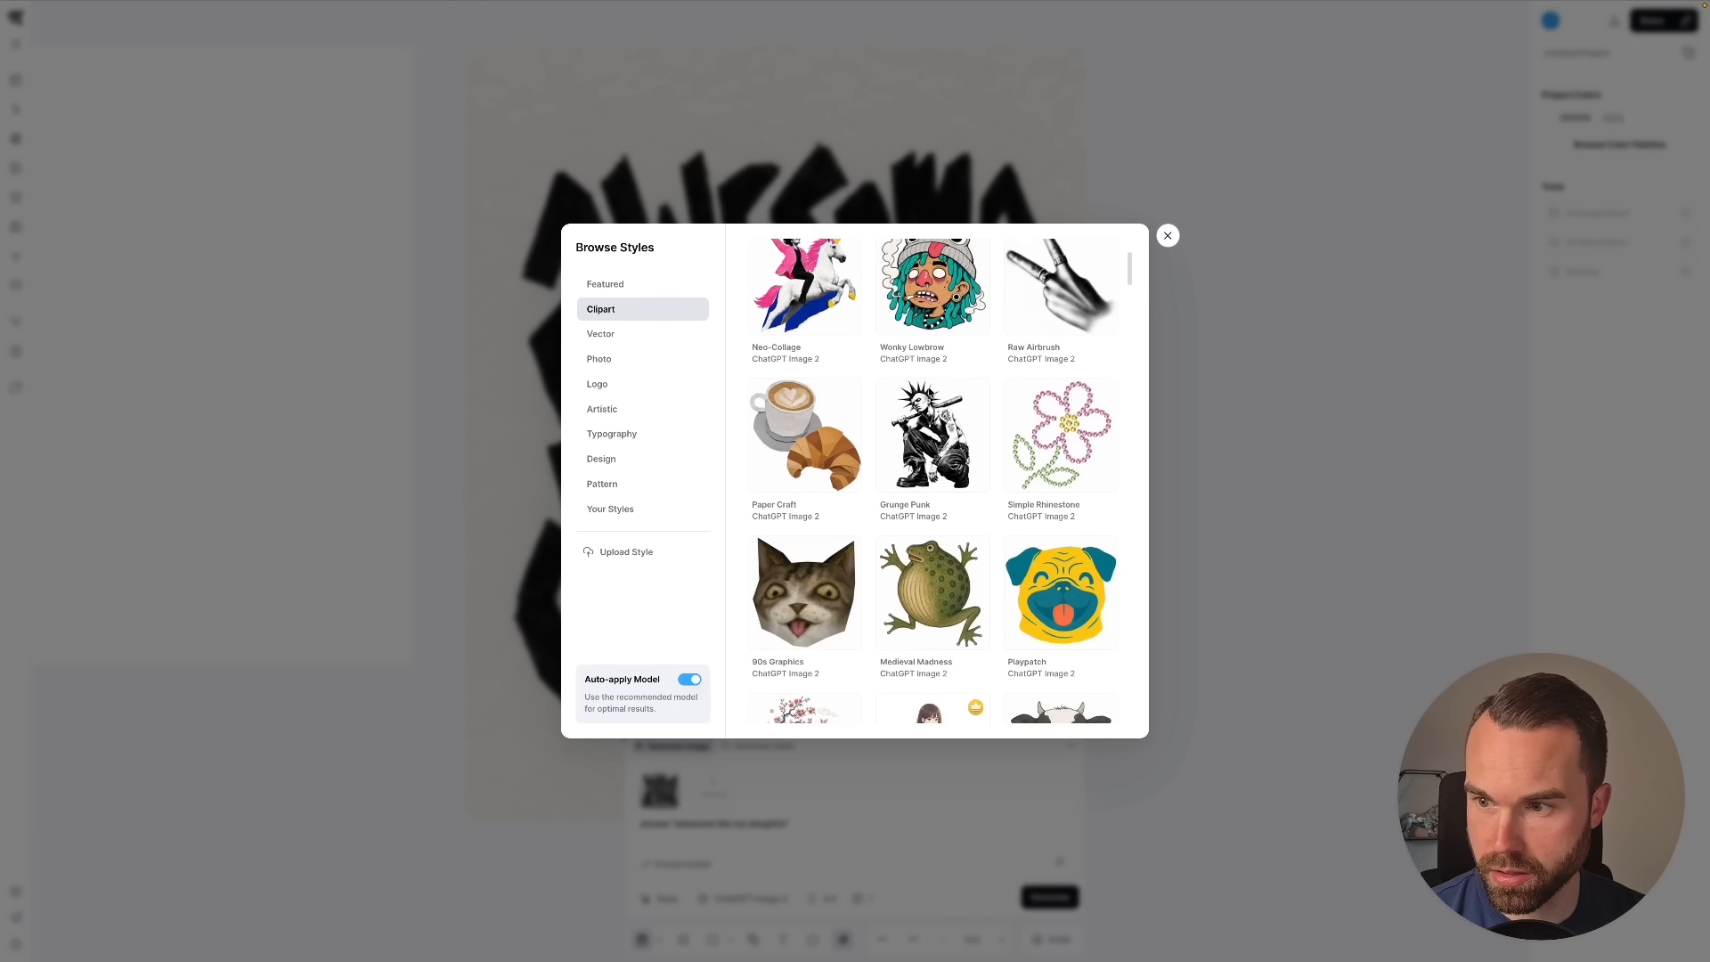
{"action": "scroll", "coordinate": [932, 412], "scroll_direction": "down", "scroll_amount": 12}
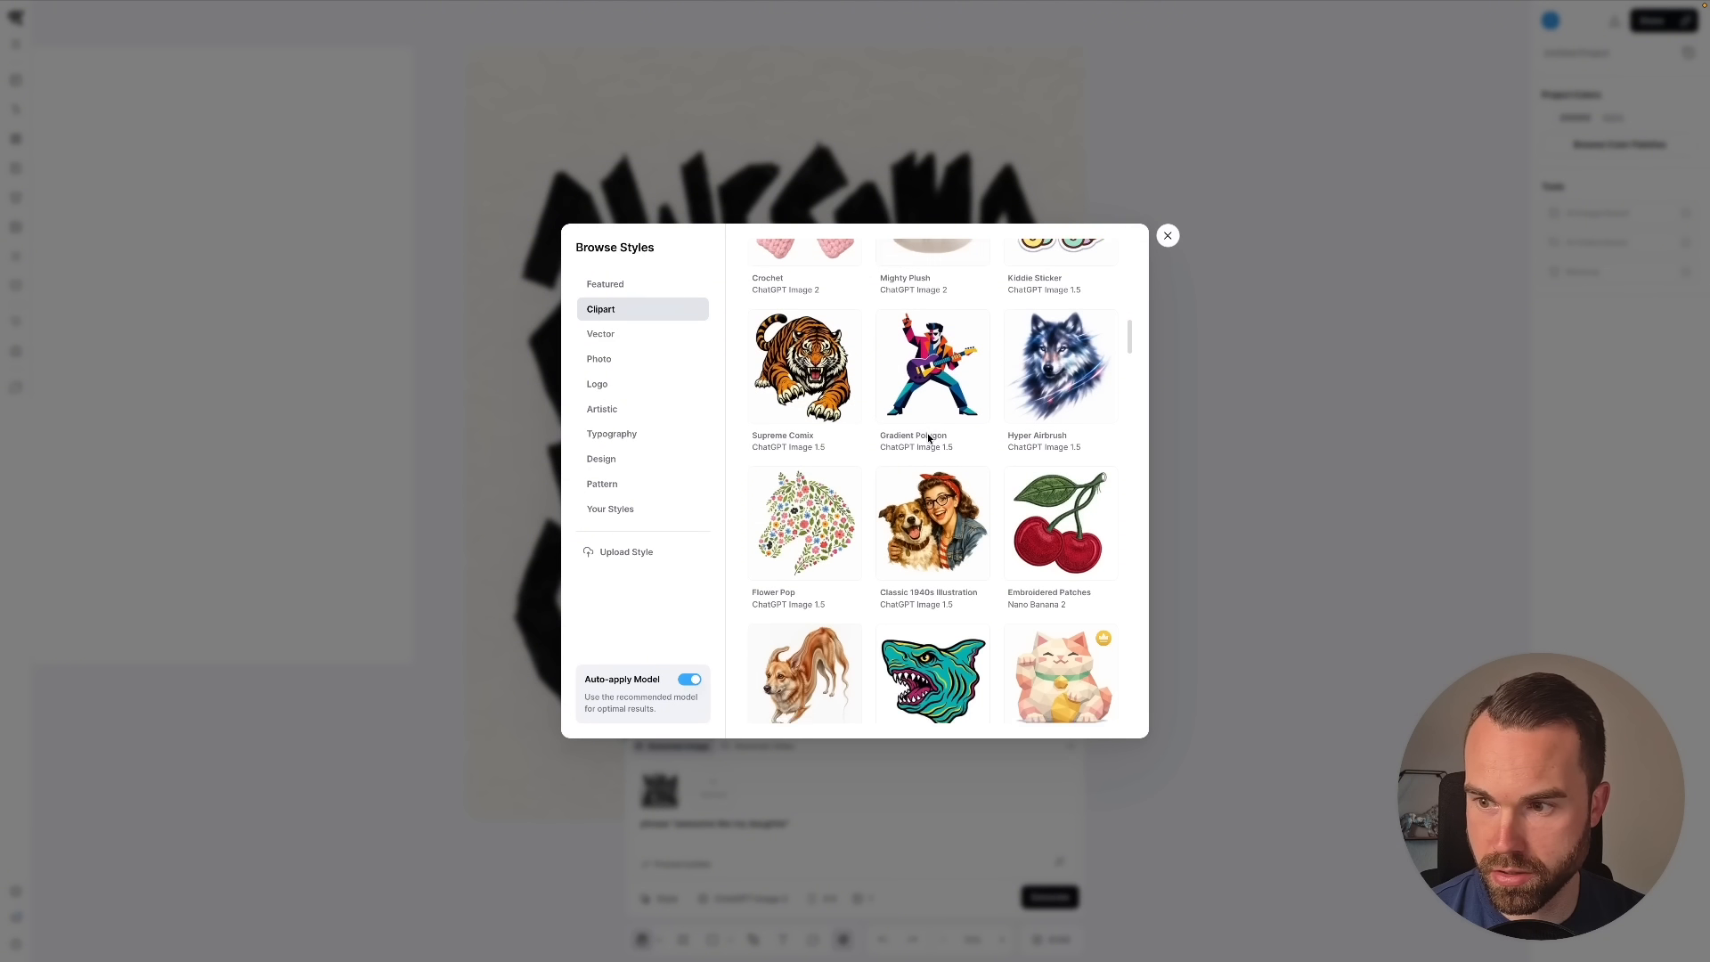
{"action": "scroll", "coordinate": [932, 463], "scroll_direction": "down", "scroll_amount": 15}
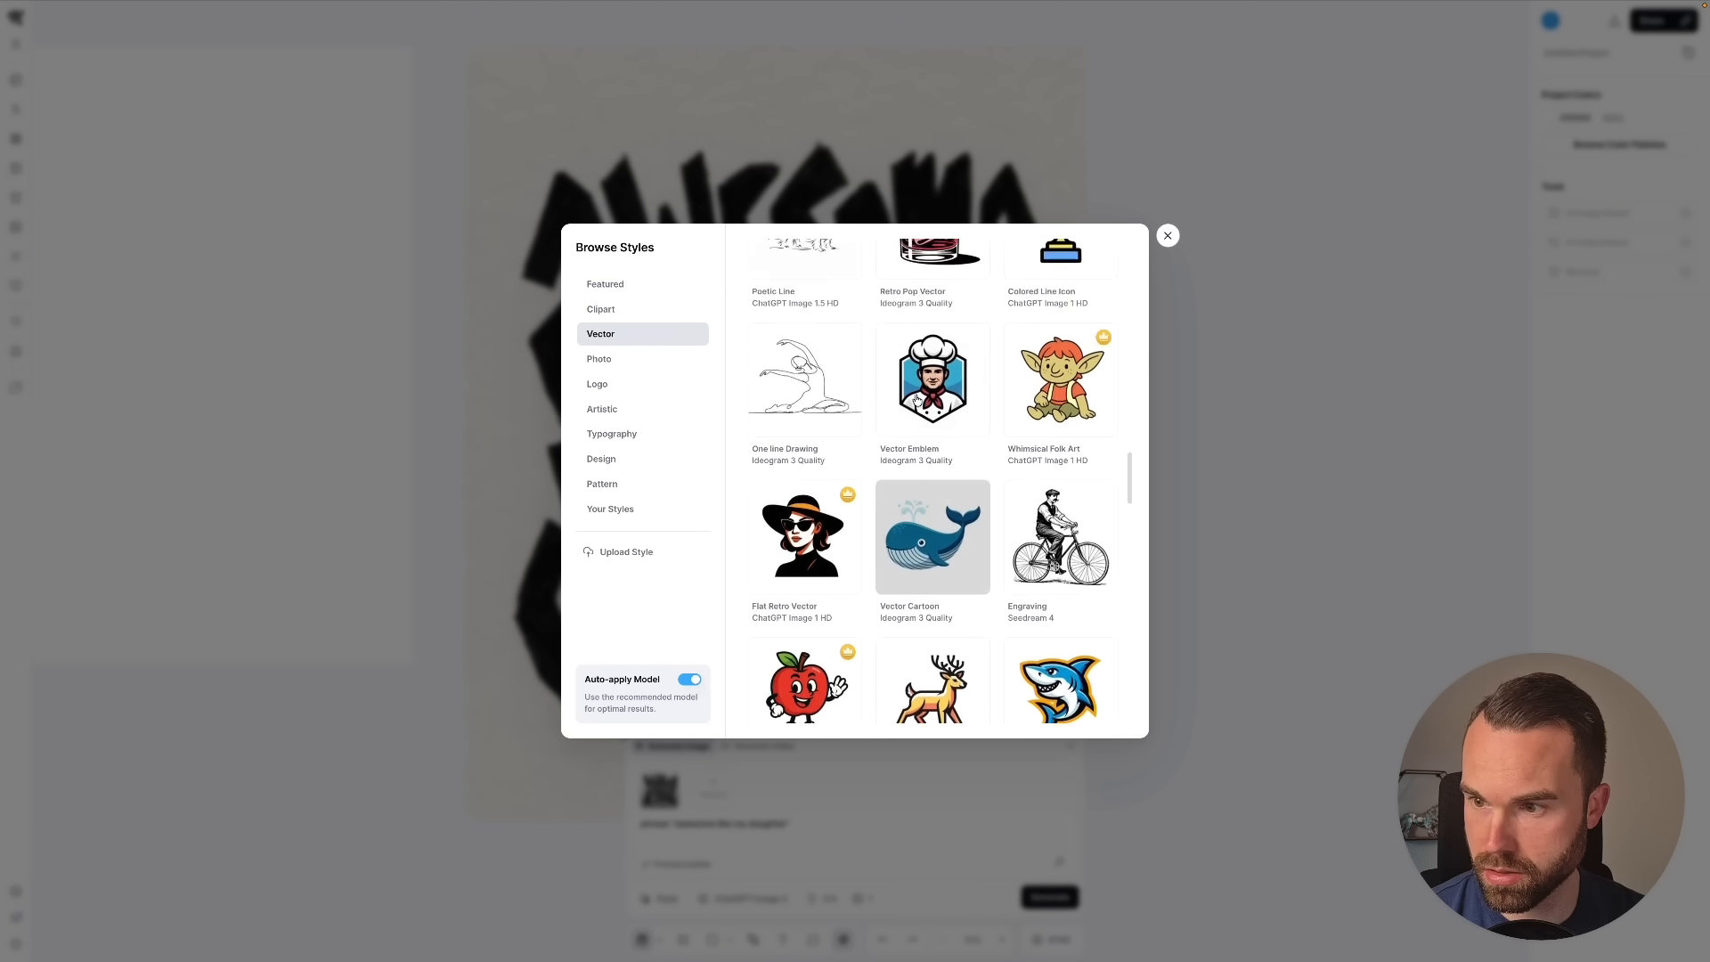
- Look through the Logo, Artistic, Typography, Design and Pattern categories of image styles
{"action": "left_click", "coordinate": [630, 384]}
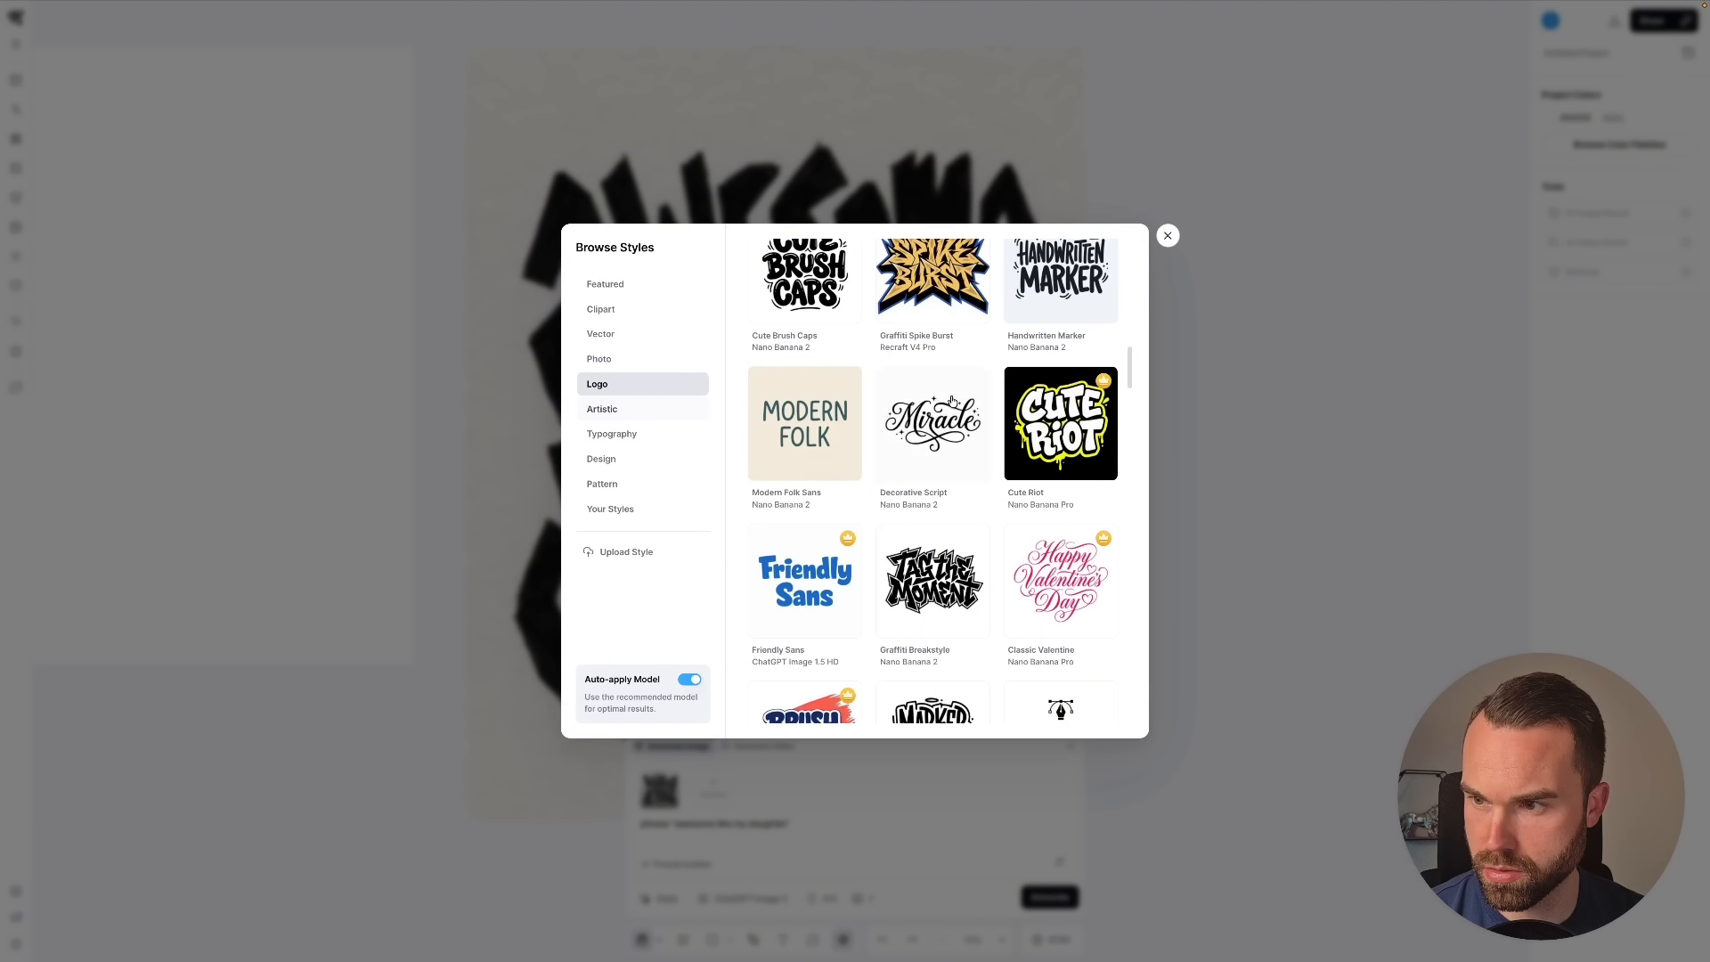
{"action": "scroll", "coordinate": [996, 434], "scroll_direction": "up", "scroll_amount": 5}
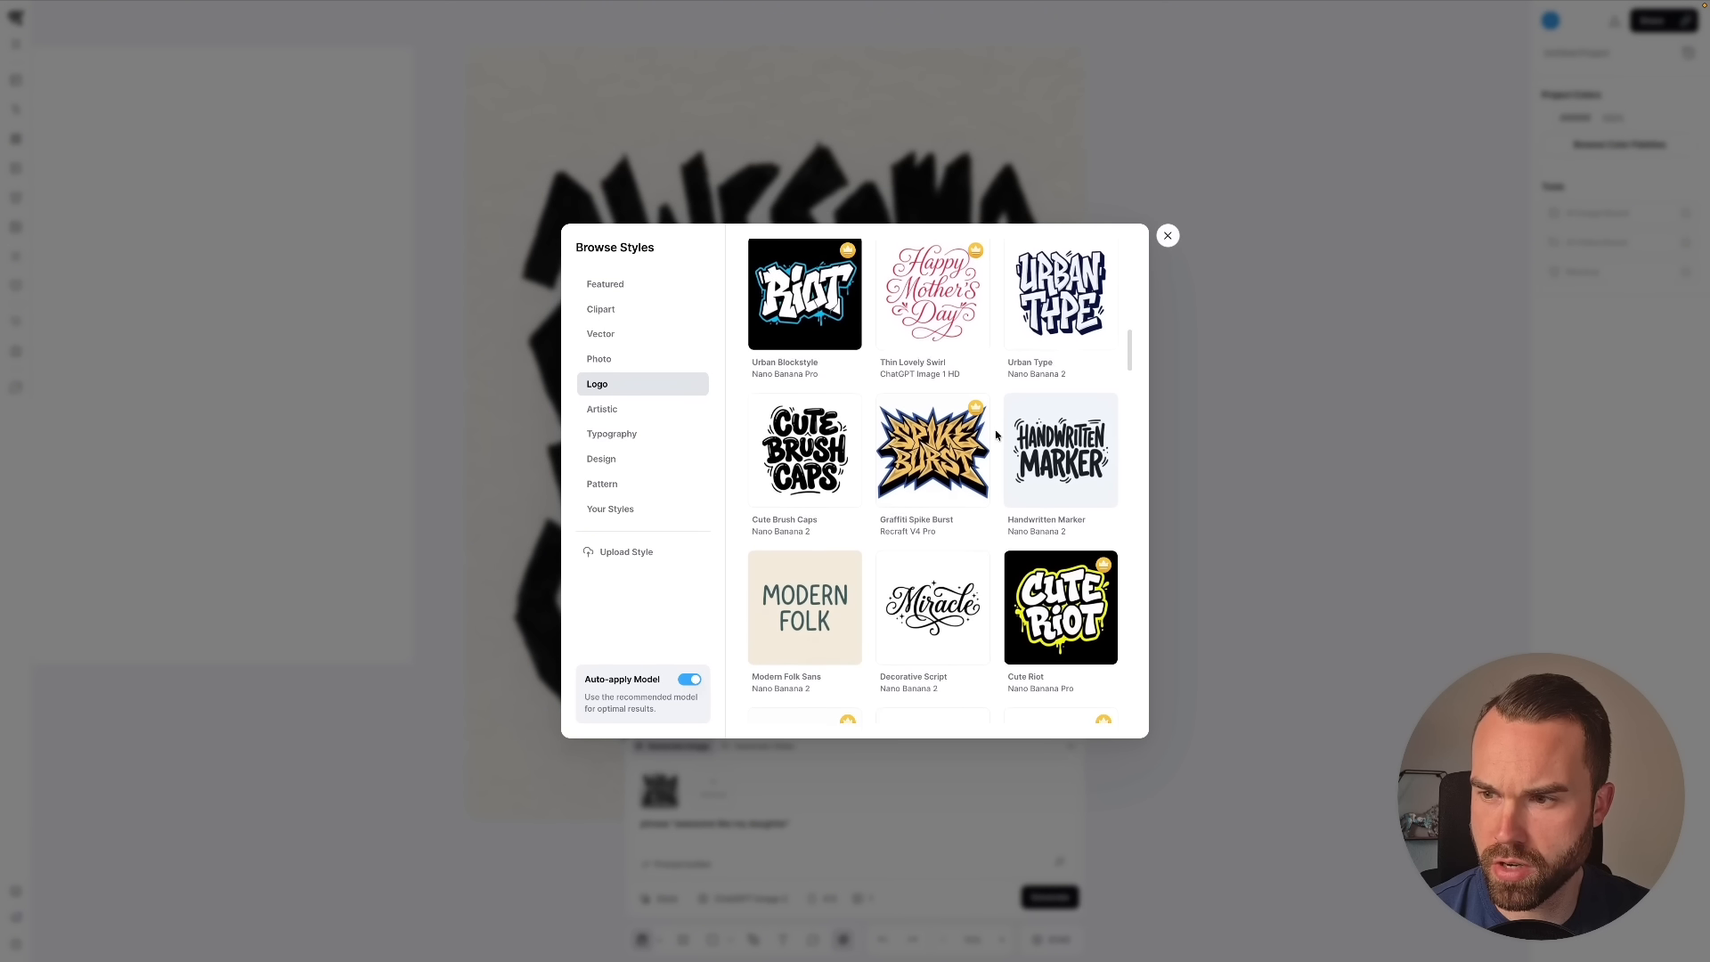
{"action": "left_click", "coordinate": [630, 410]}
{"action": "scroll", "coordinate": [885, 427], "scroll_direction": "up", "scroll_amount": 3}
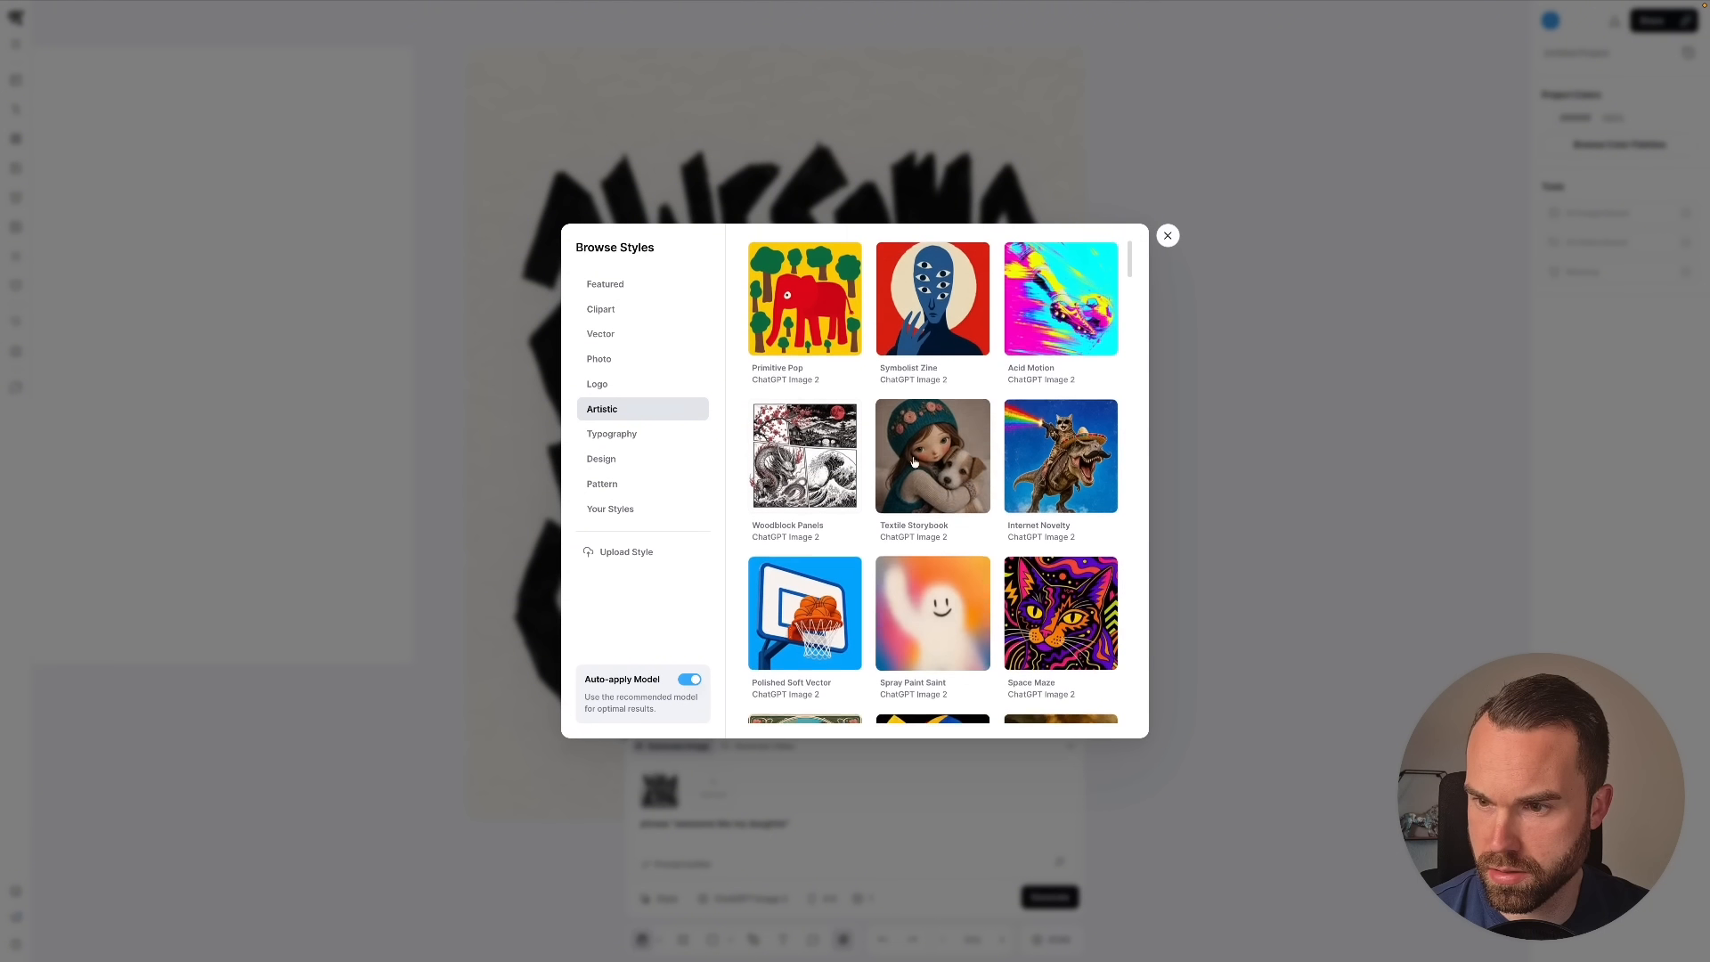
{"action": "left_click", "coordinate": [695, 434]}
{"action": "scroll", "coordinate": [999, 484], "scroll_direction": "down", "scroll_amount": 5}
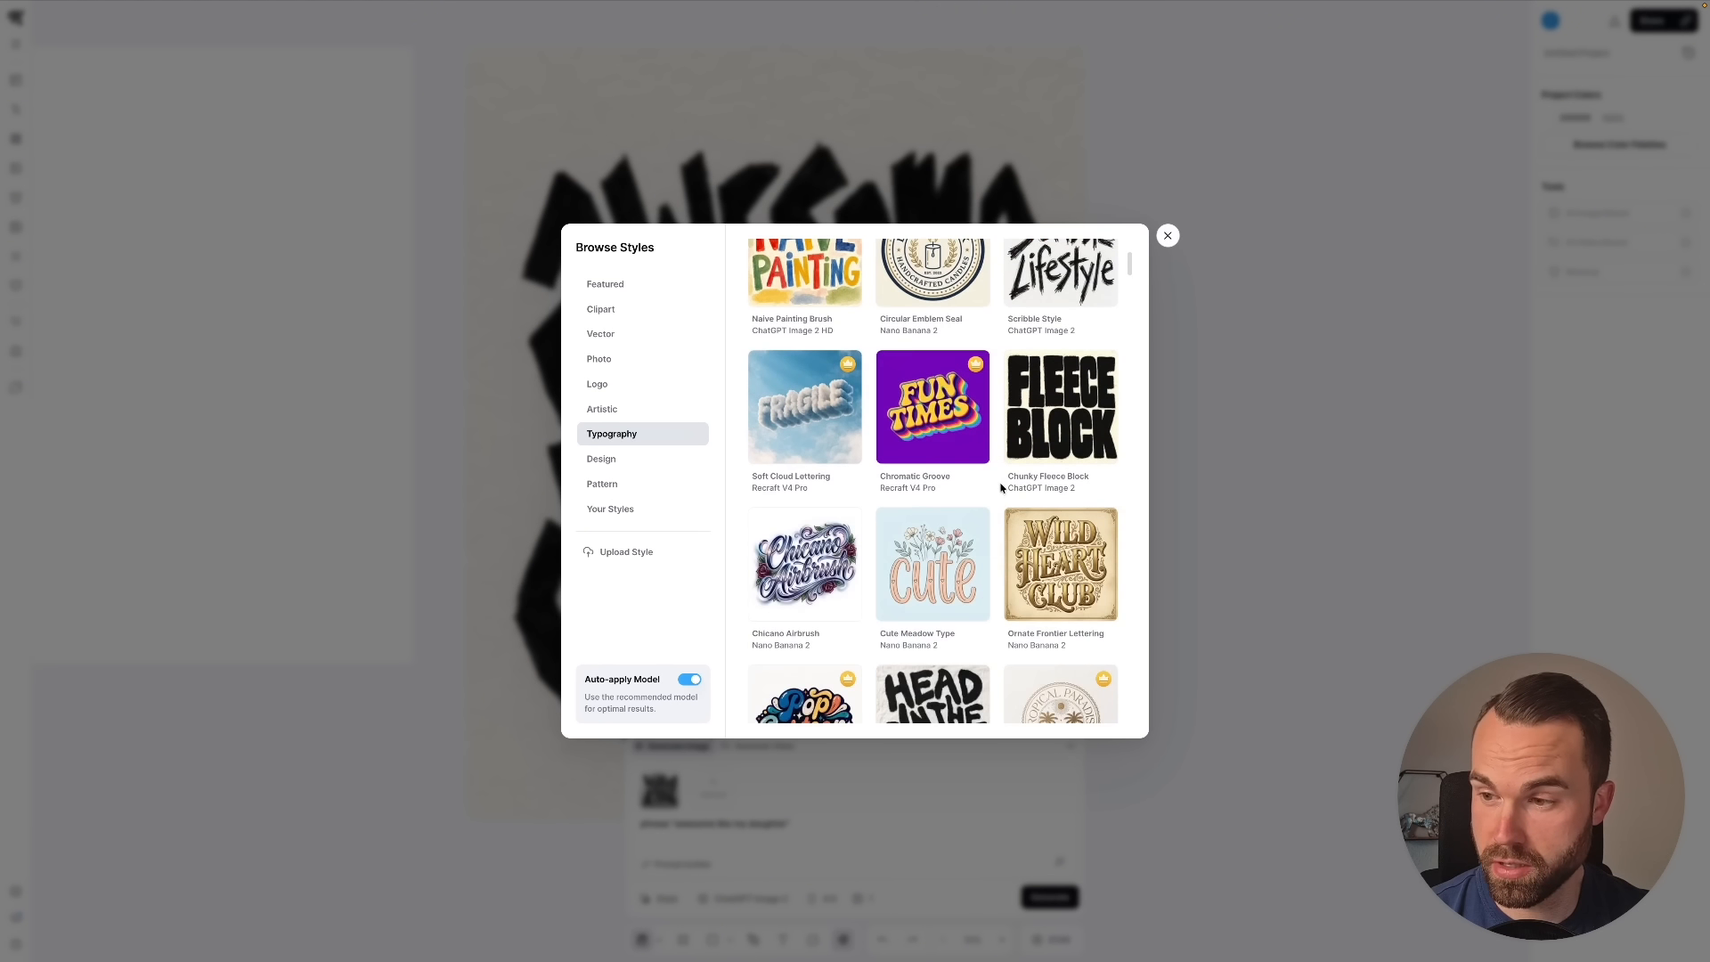
{"action": "scroll", "coordinate": [1001, 488], "scroll_direction": "down", "scroll_amount": 10}
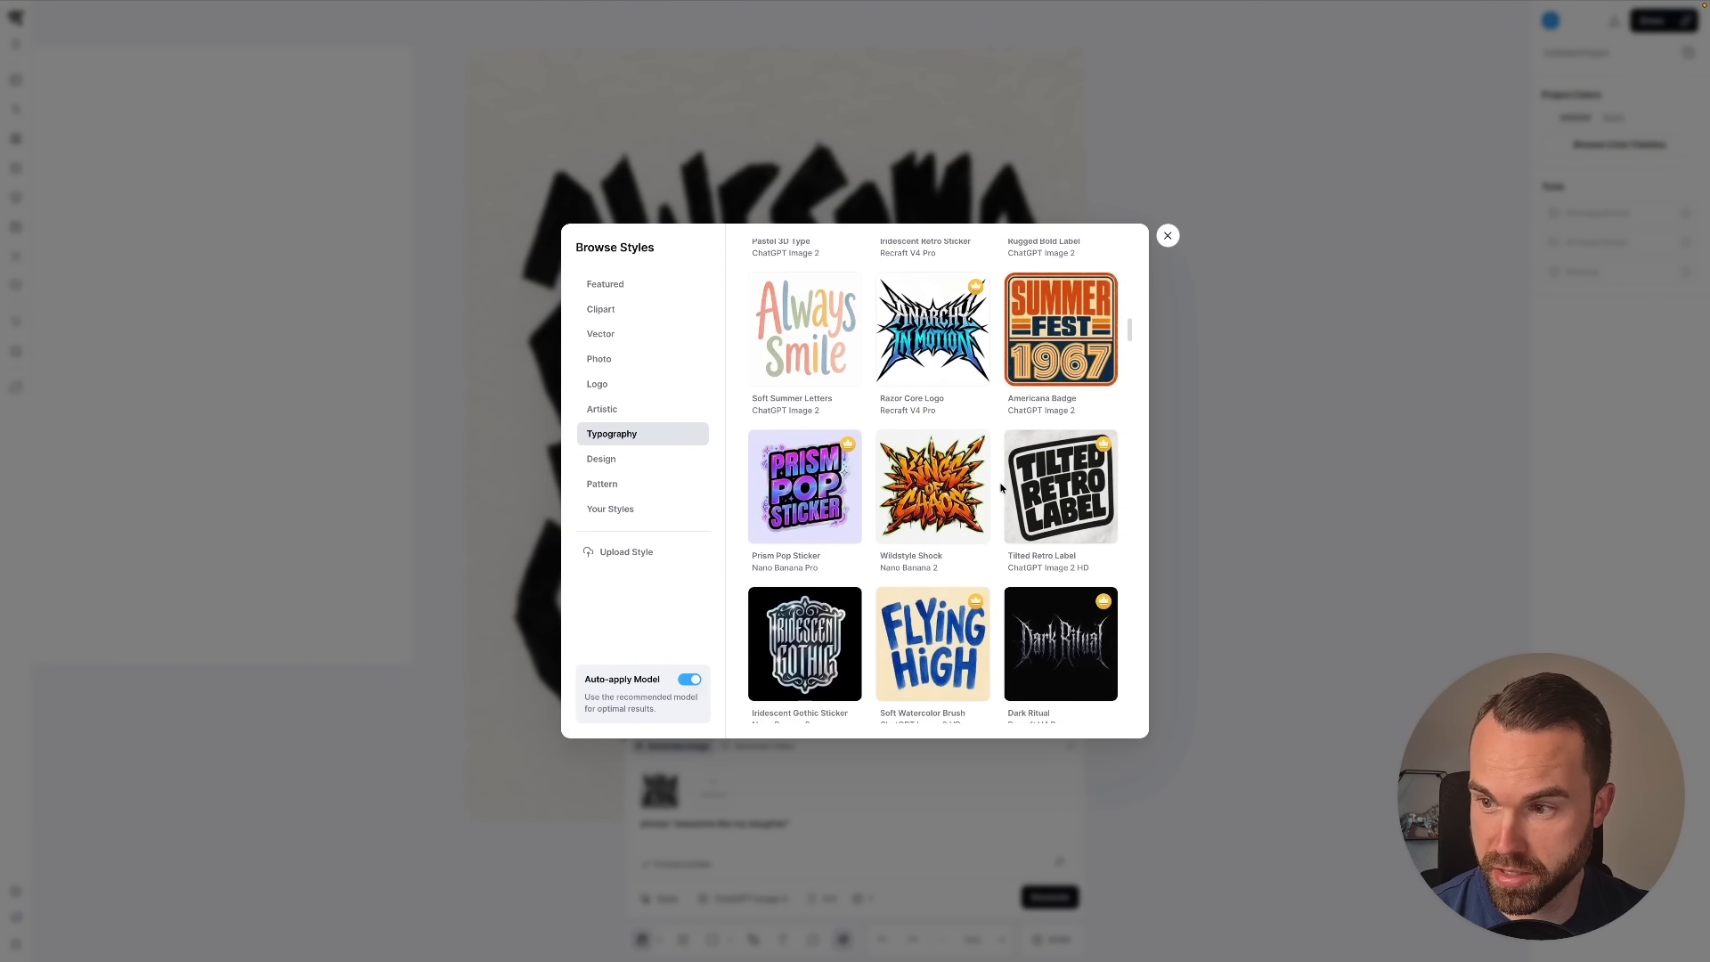
{"action": "left_click", "coordinate": [632, 462]}
{"action": "scroll", "coordinate": [1042, 444], "scroll_direction": "up", "scroll_amount": 3}
{"action": "left_click", "coordinate": [602, 484]}
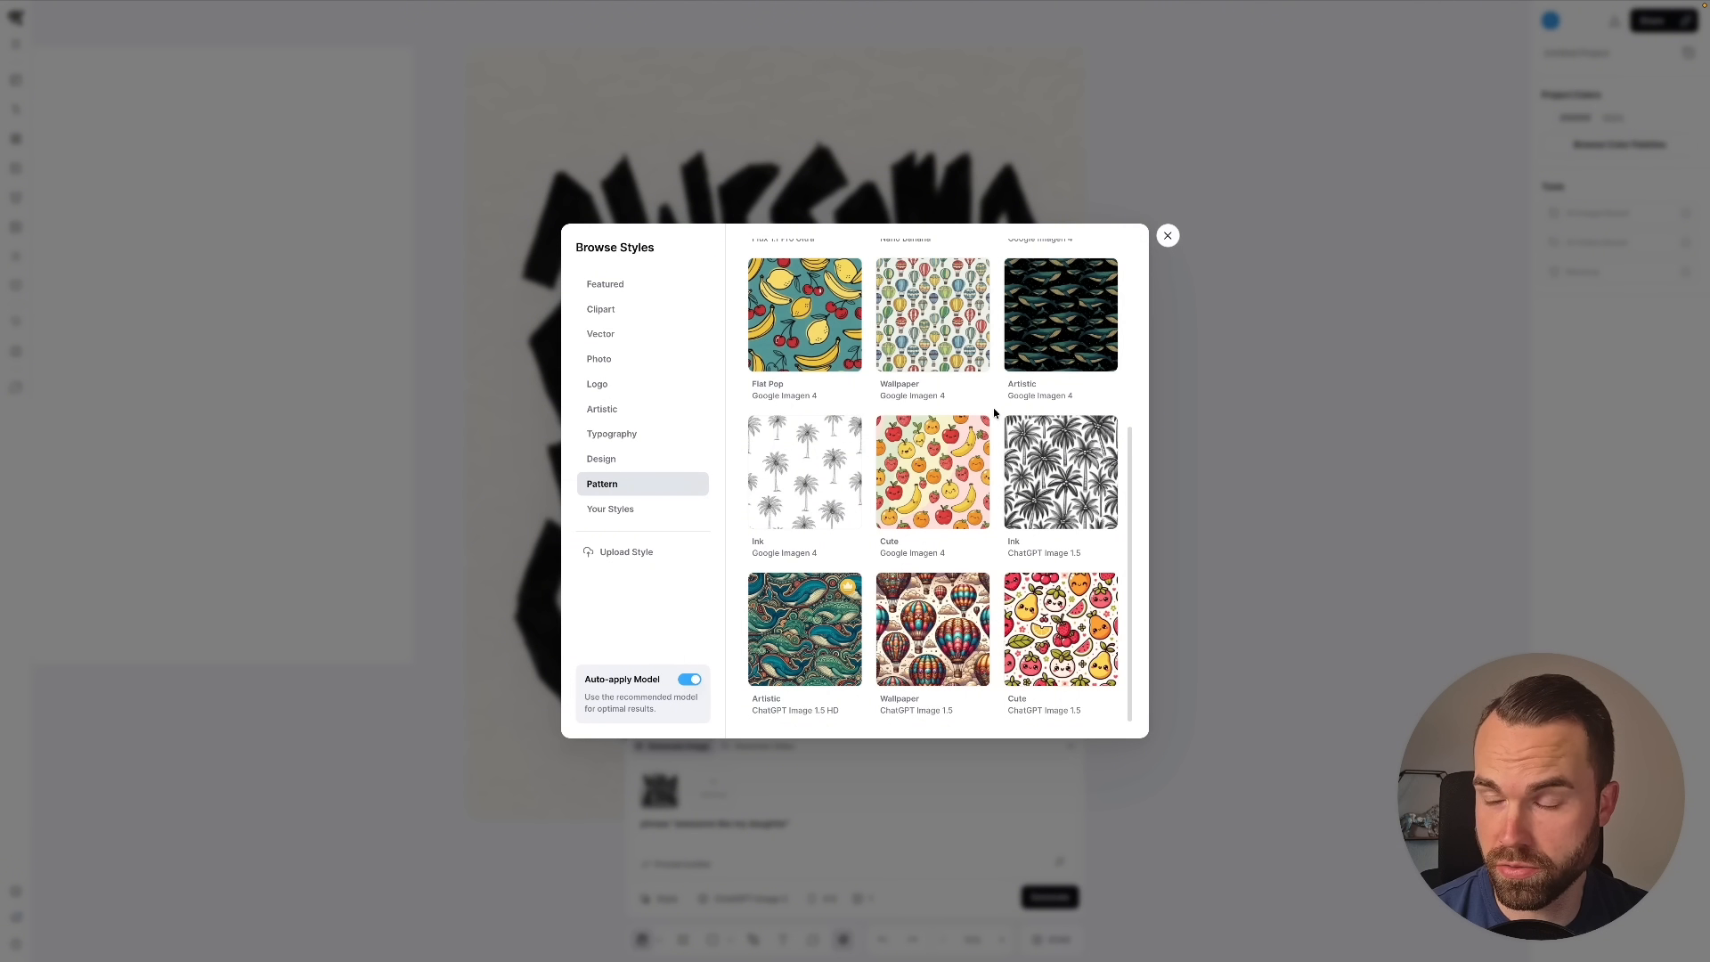
{"action": "scroll", "coordinate": [995, 412], "scroll_direction": "up", "scroll_amount": 3}
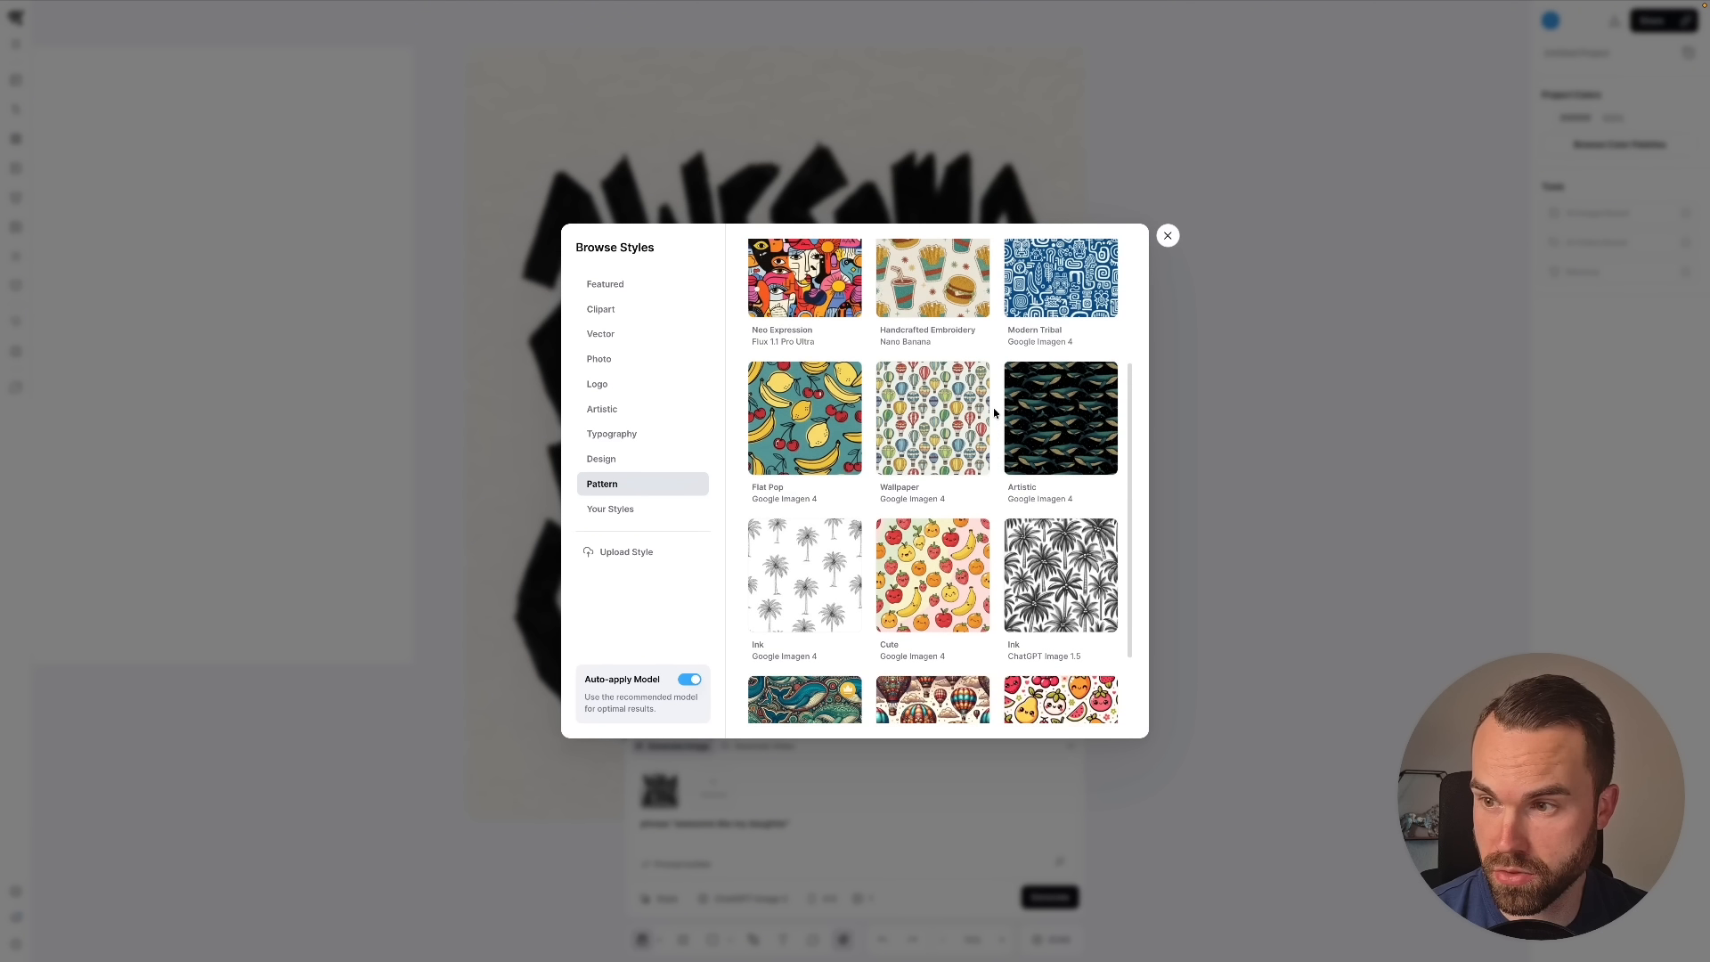
{"action": "scroll", "coordinate": [994, 409], "scroll_direction": "up", "scroll_amount": 2}
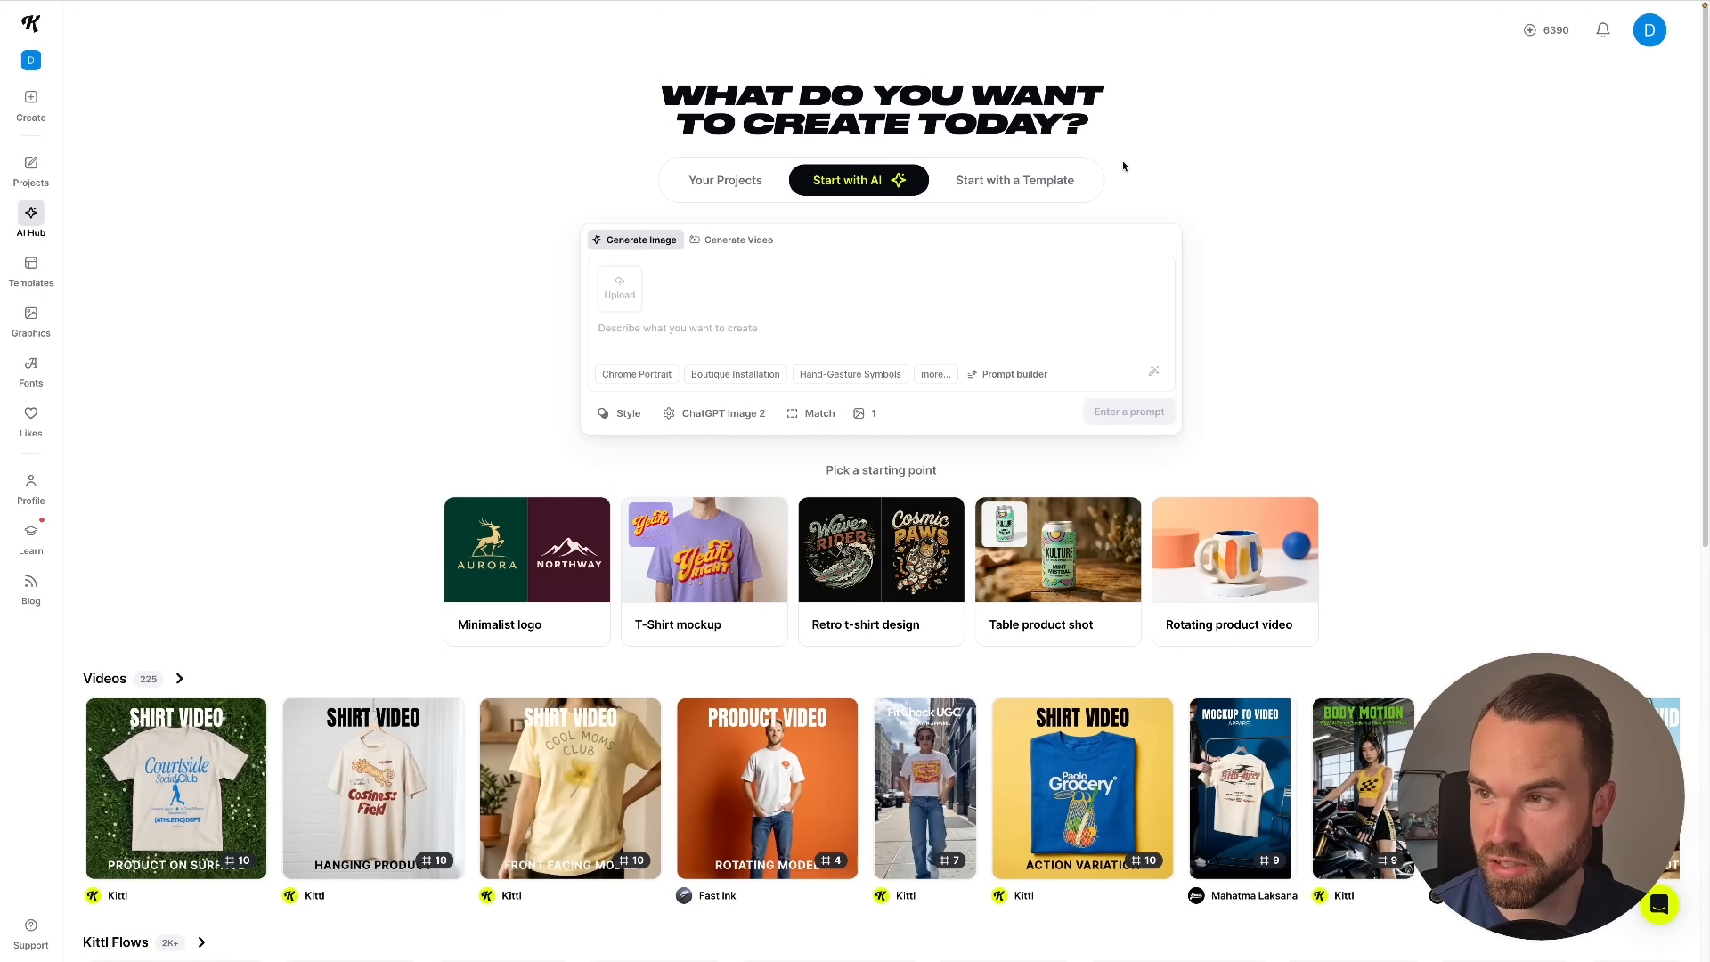
- Browse the template library down to the mug designs and start a project from the Sunshine Soul template
{"action": "left_click", "coordinate": [1057, 178]}
{"action": "scroll", "coordinate": [453, 211], "scroll_direction": "down", "scroll_amount": 1}
{"action": "scroll", "coordinate": [454, 212], "scroll_direction": "down", "scroll_amount": 8}
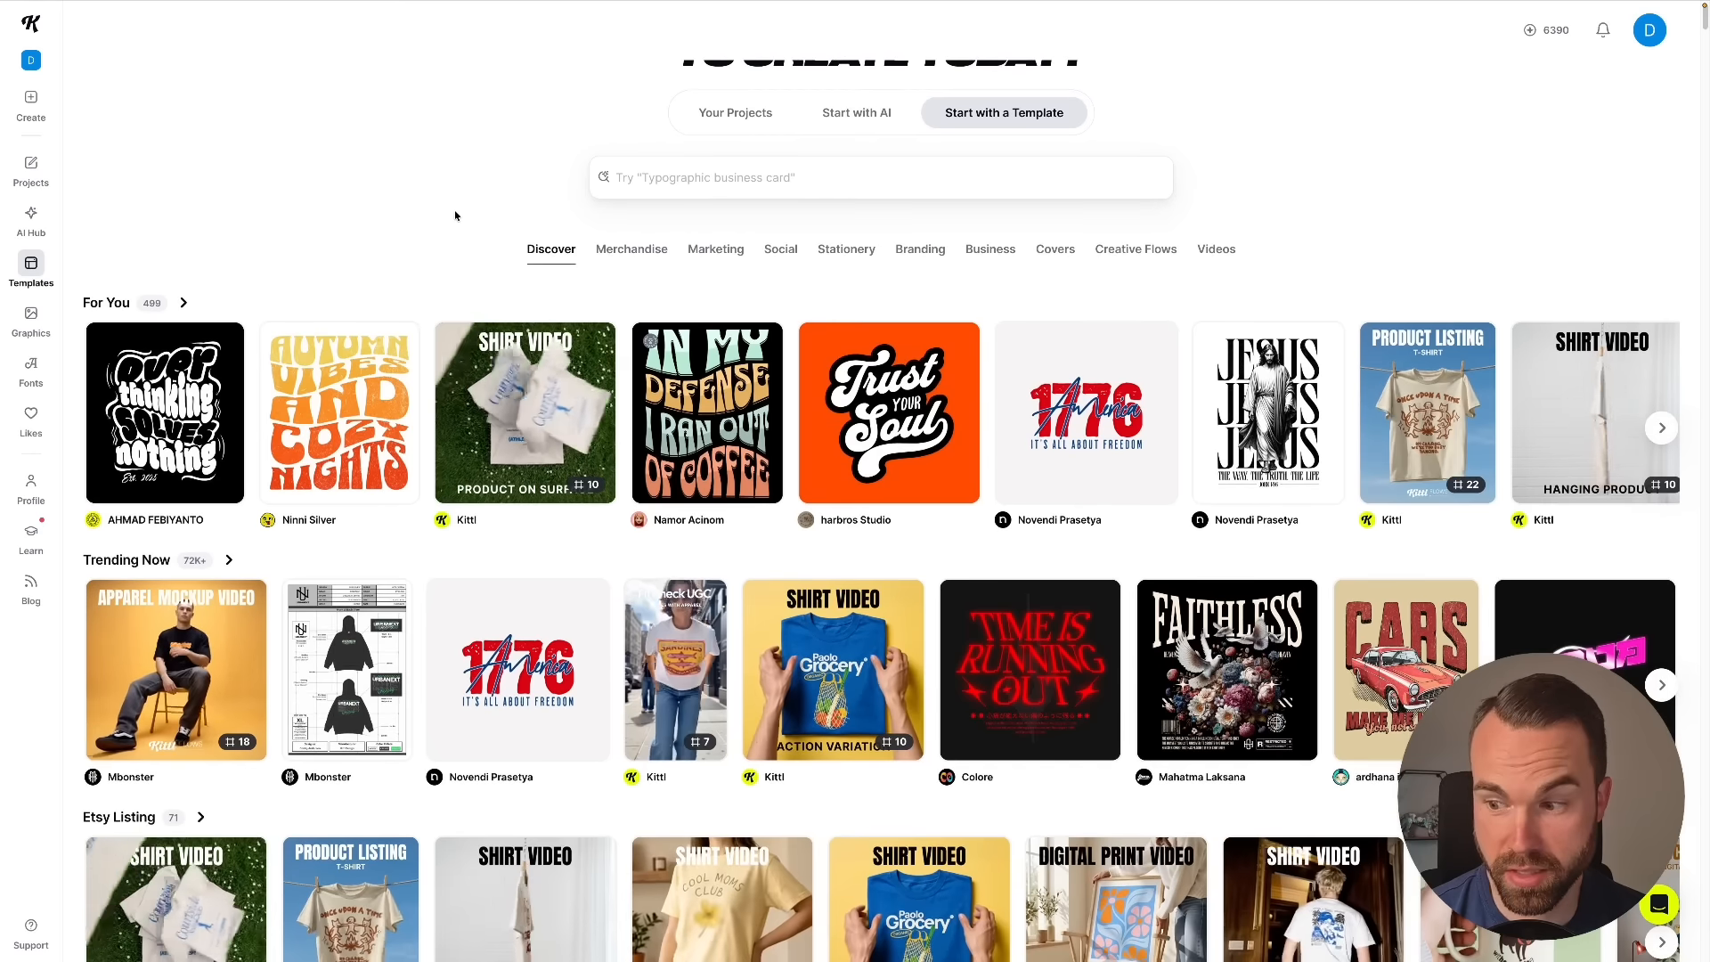
{"action": "scroll", "coordinate": [455, 216], "scroll_direction": "down", "scroll_amount": 8}
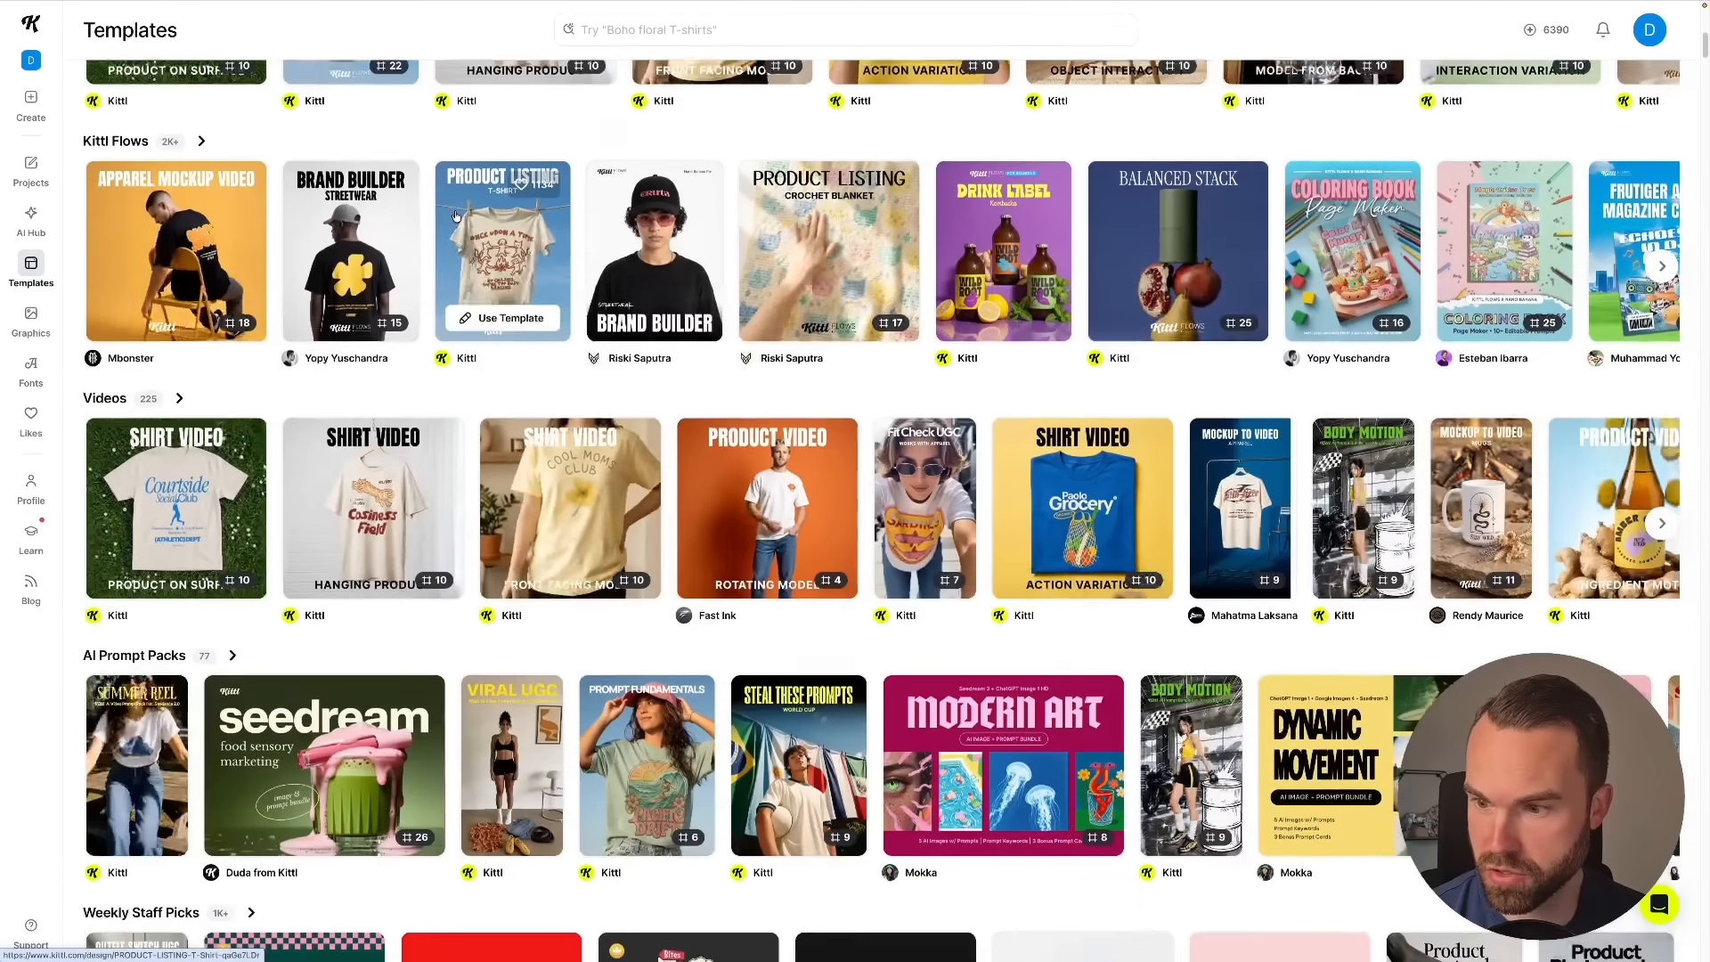
{"action": "scroll", "coordinate": [455, 217], "scroll_direction": "down", "scroll_amount": 11}
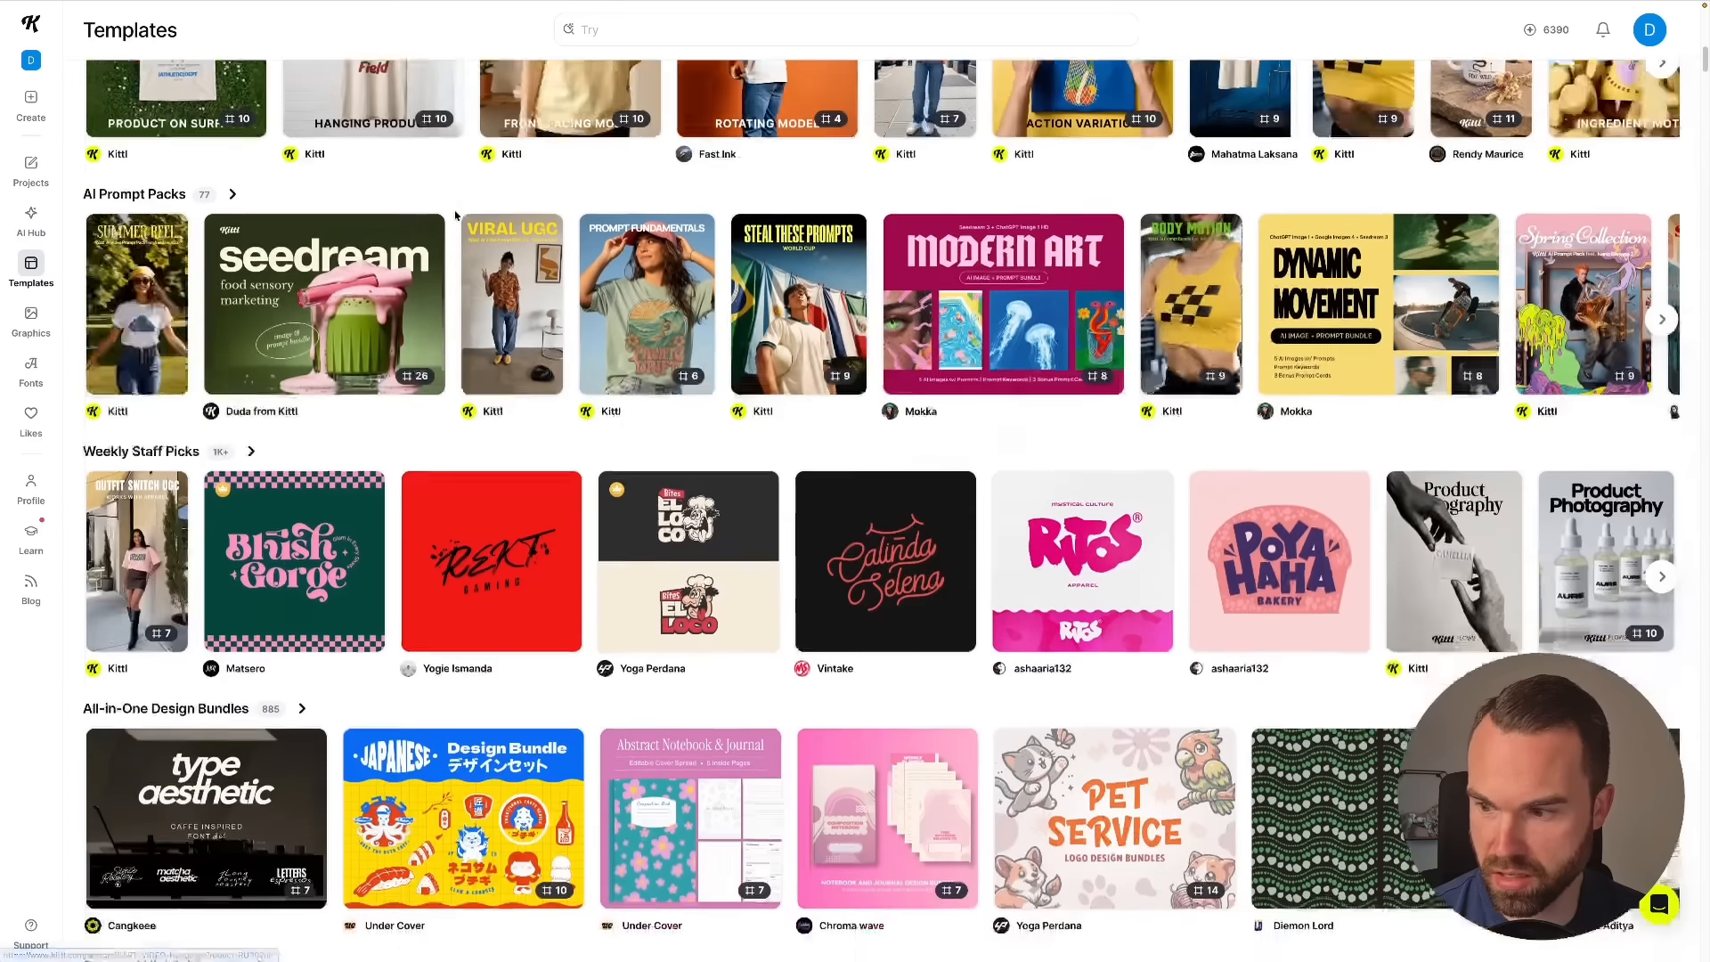
{"action": "scroll", "coordinate": [855, 374], "scroll_direction": "down", "scroll_amount": 10}
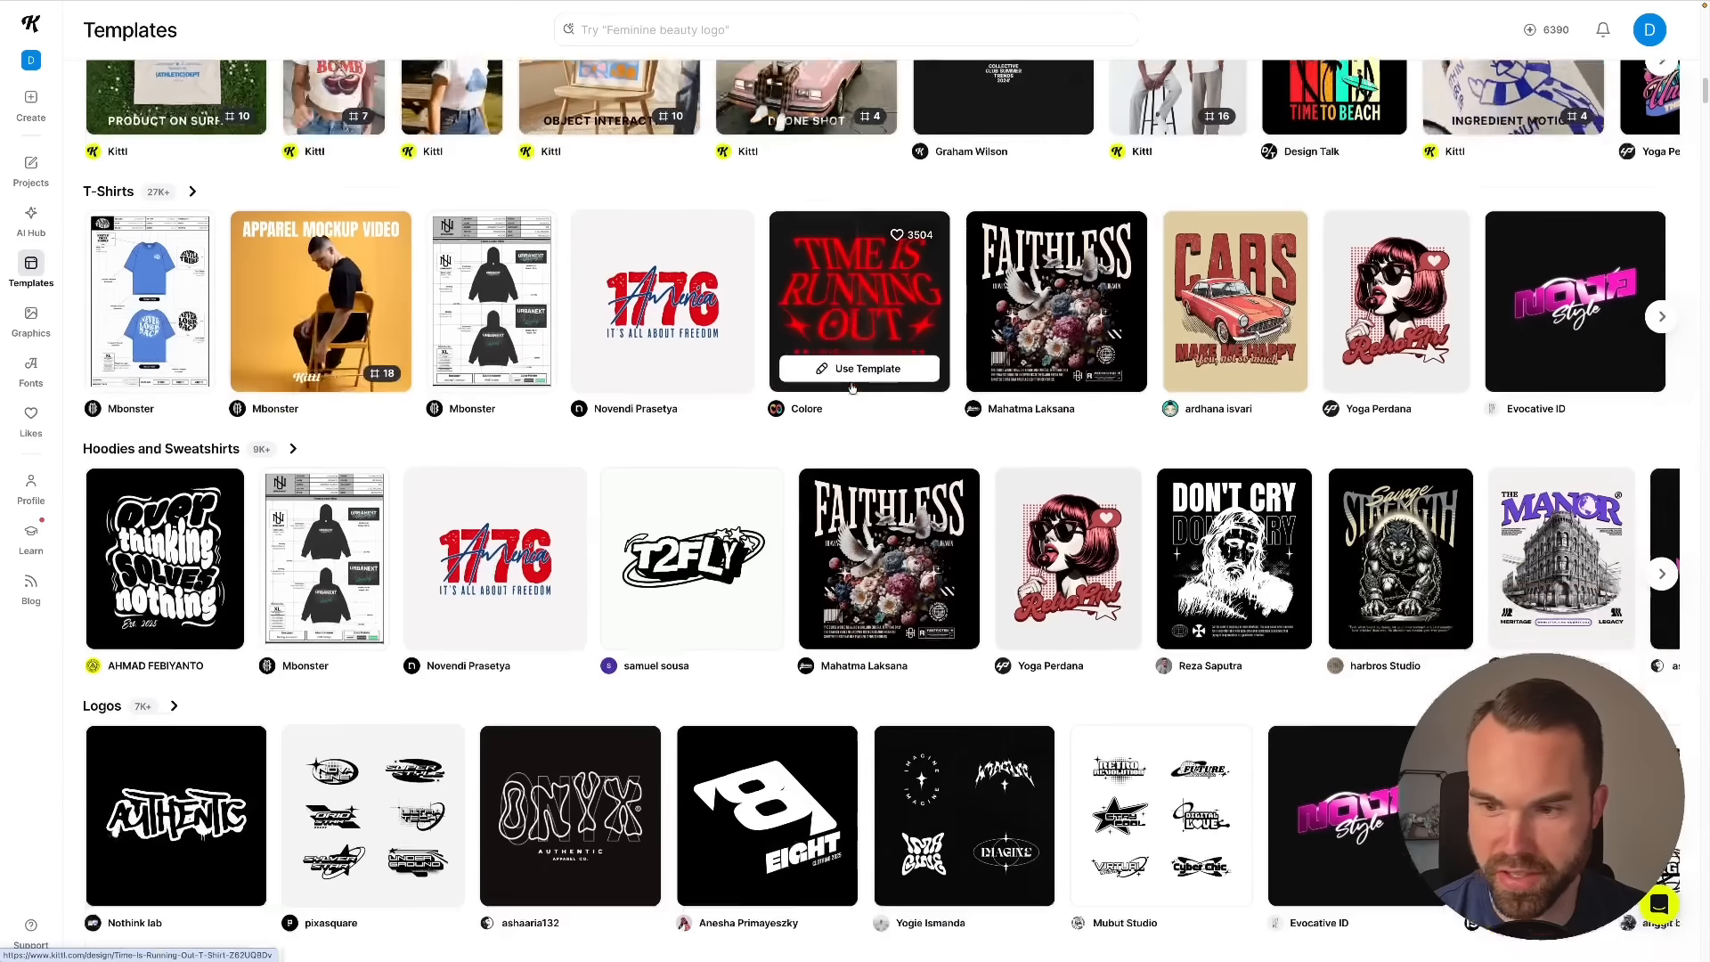
{"action": "scroll", "coordinate": [848, 400], "scroll_direction": "down", "scroll_amount": 15}
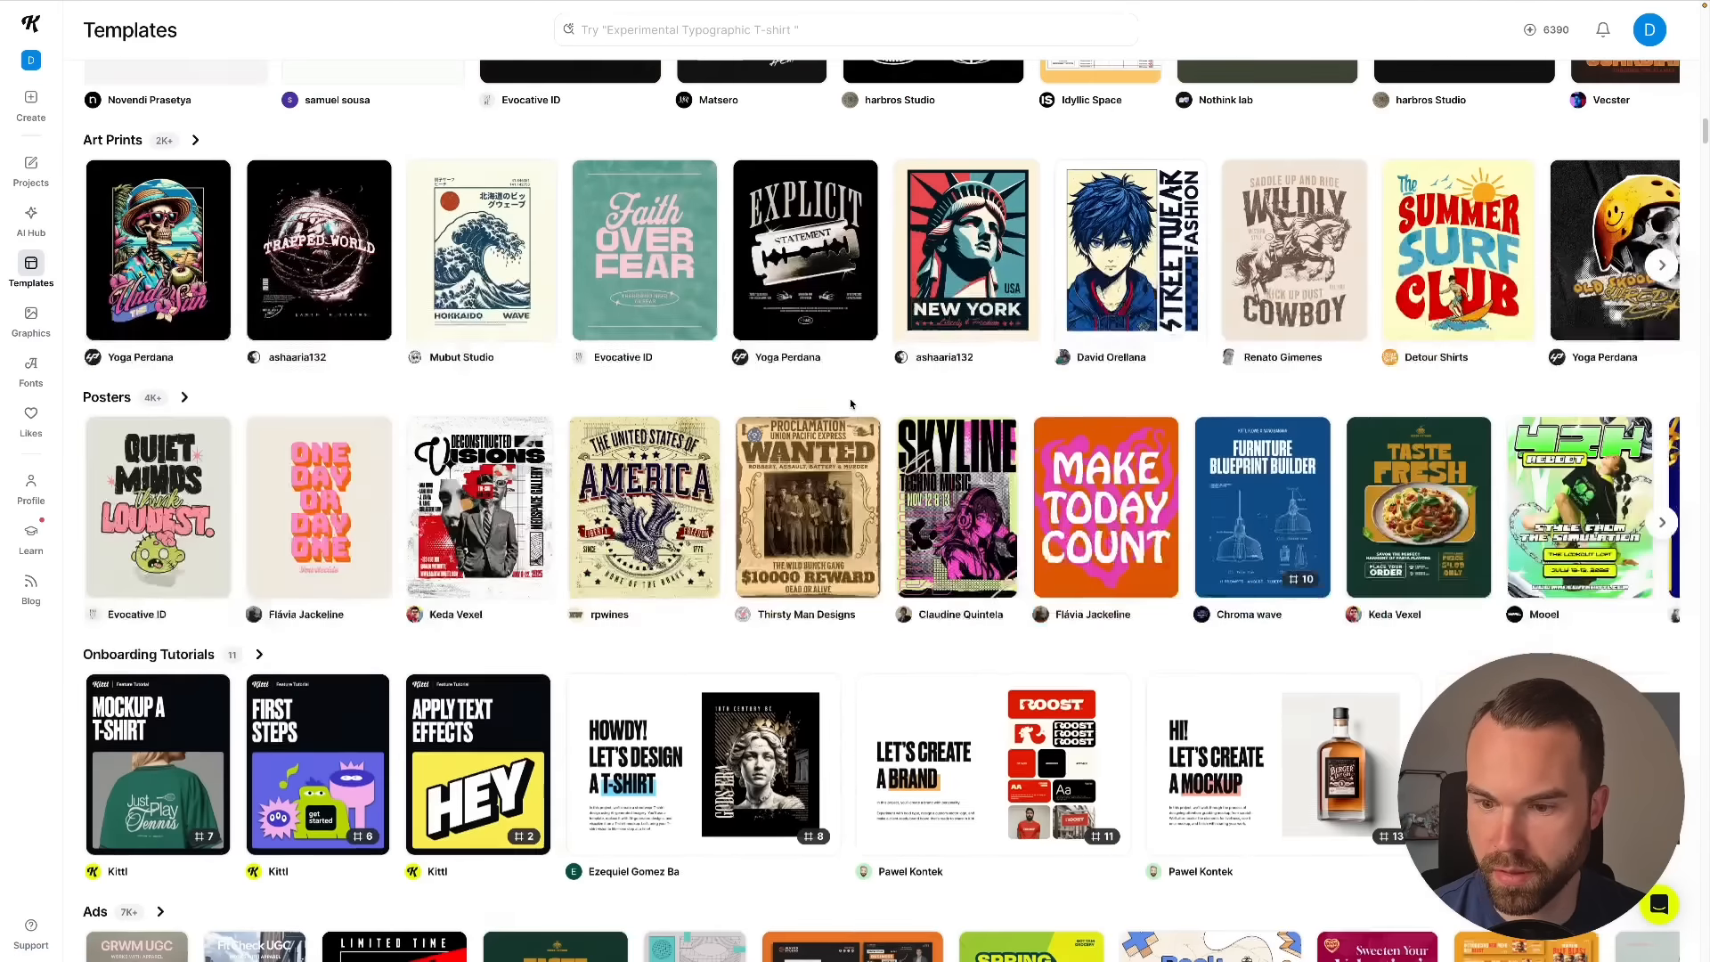
{"action": "scroll", "coordinate": [849, 400], "scroll_direction": "down", "scroll_amount": 3}
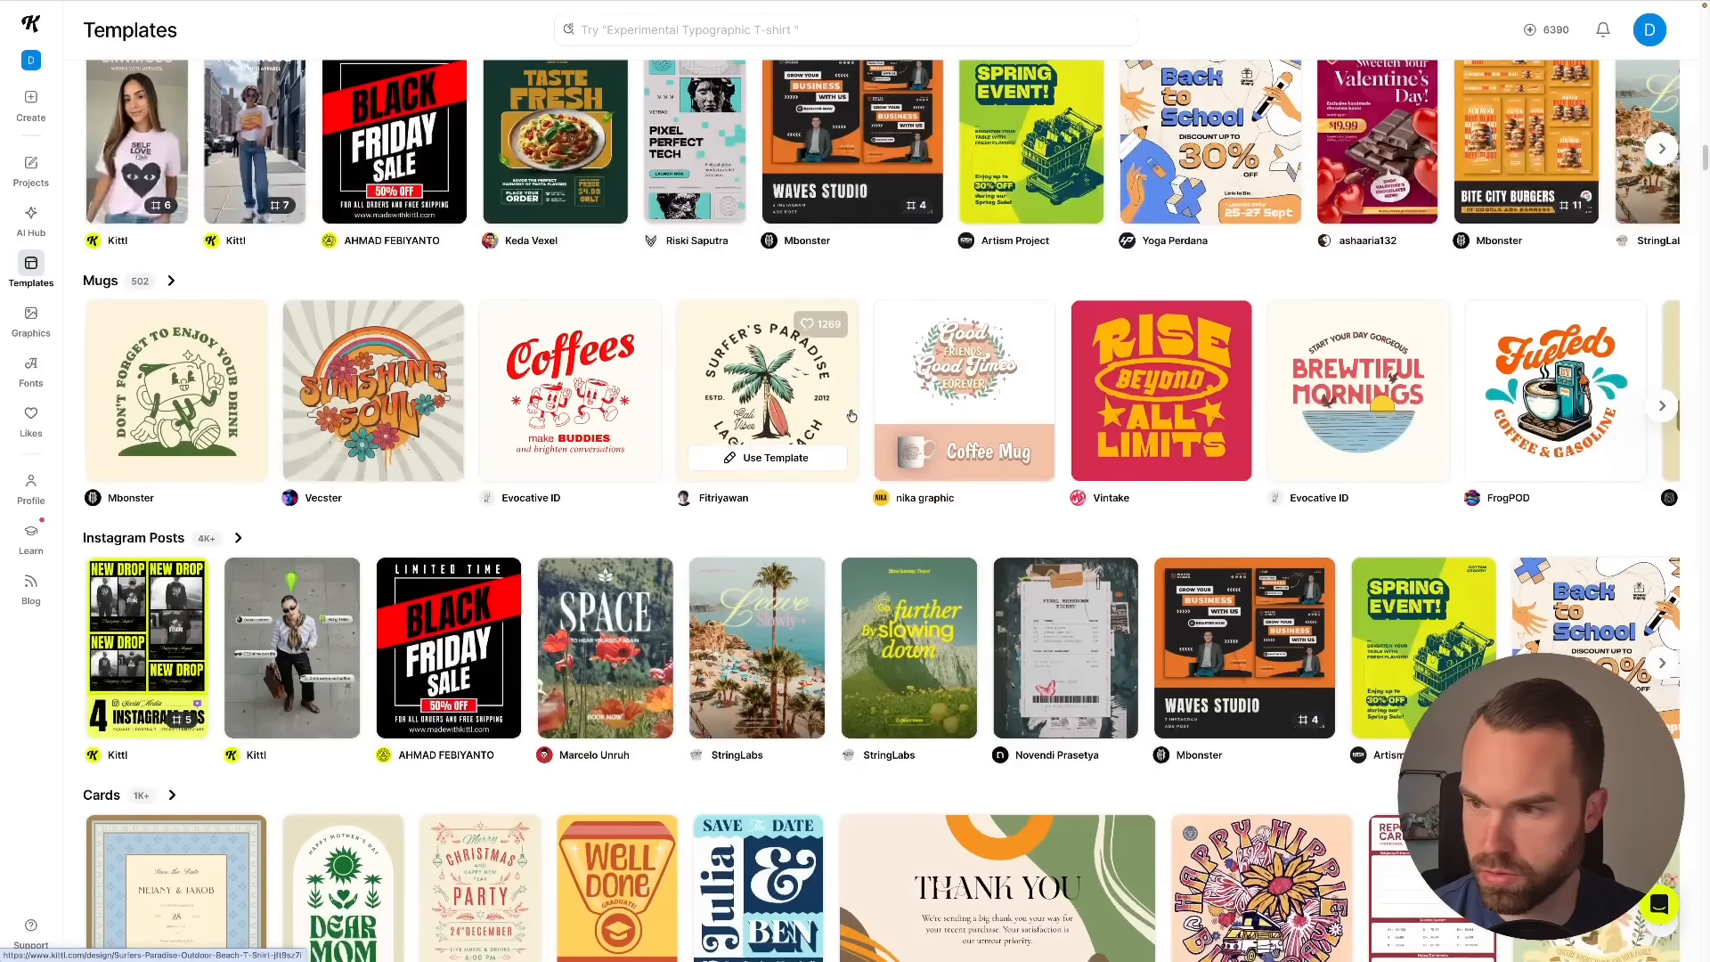
{"action": "left_click", "coordinate": [416, 378]}
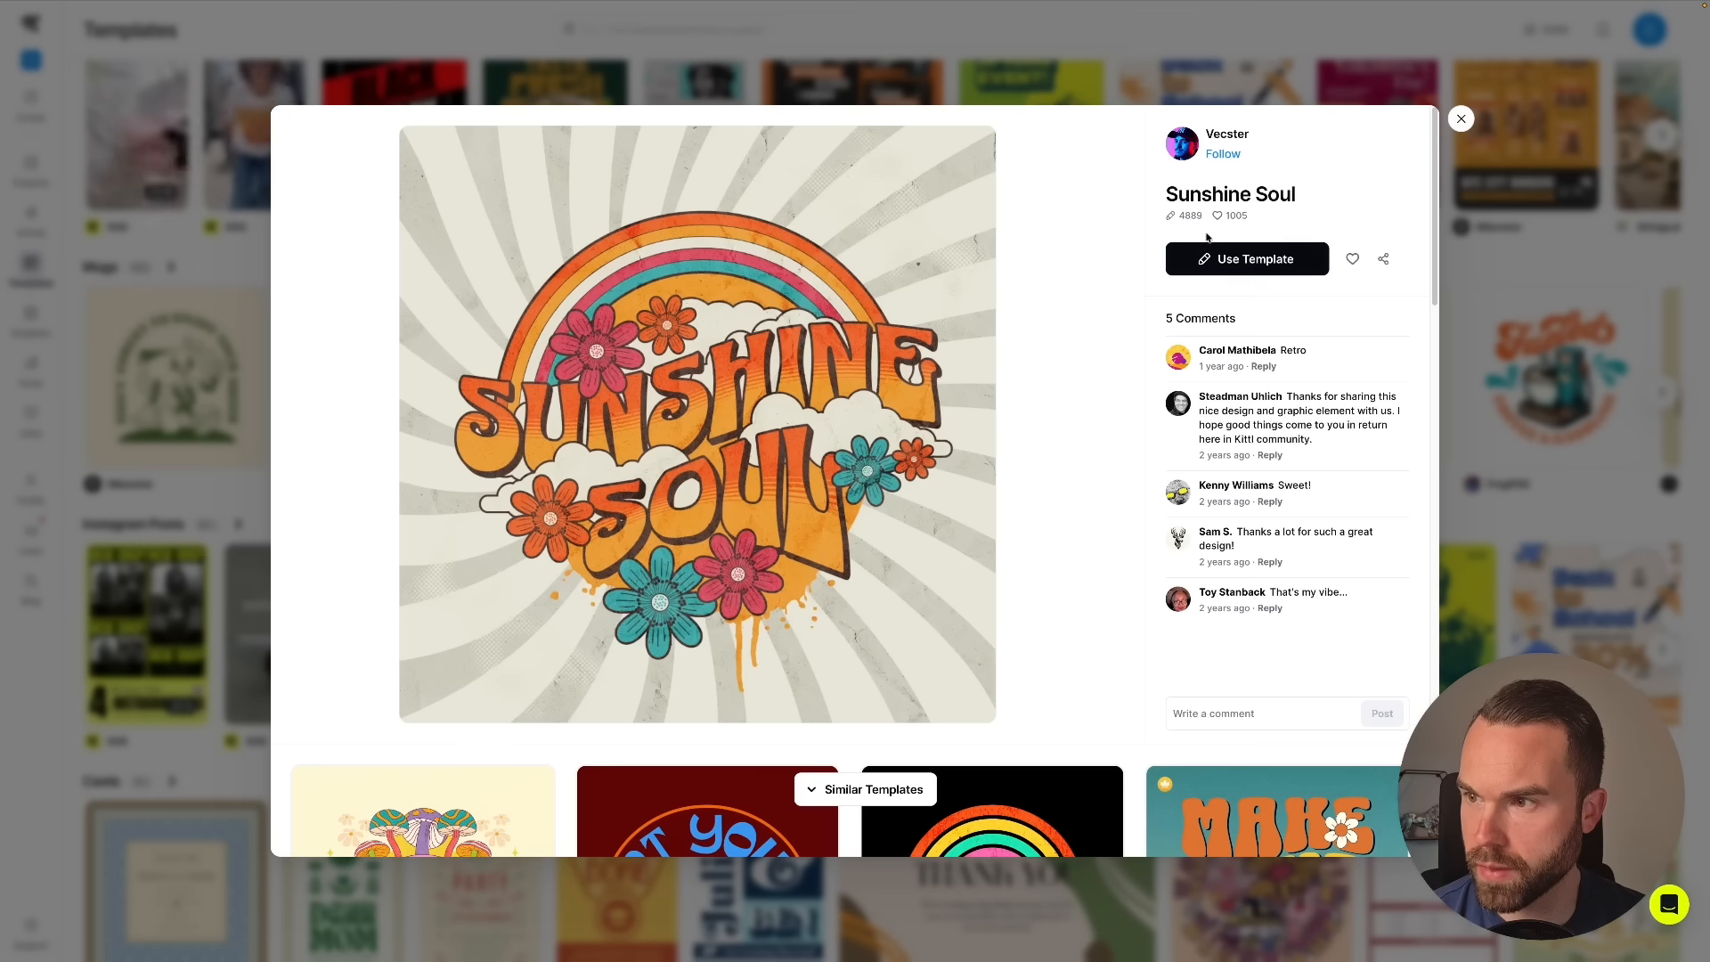
{"action": "left_click", "coordinate": [1251, 261]}
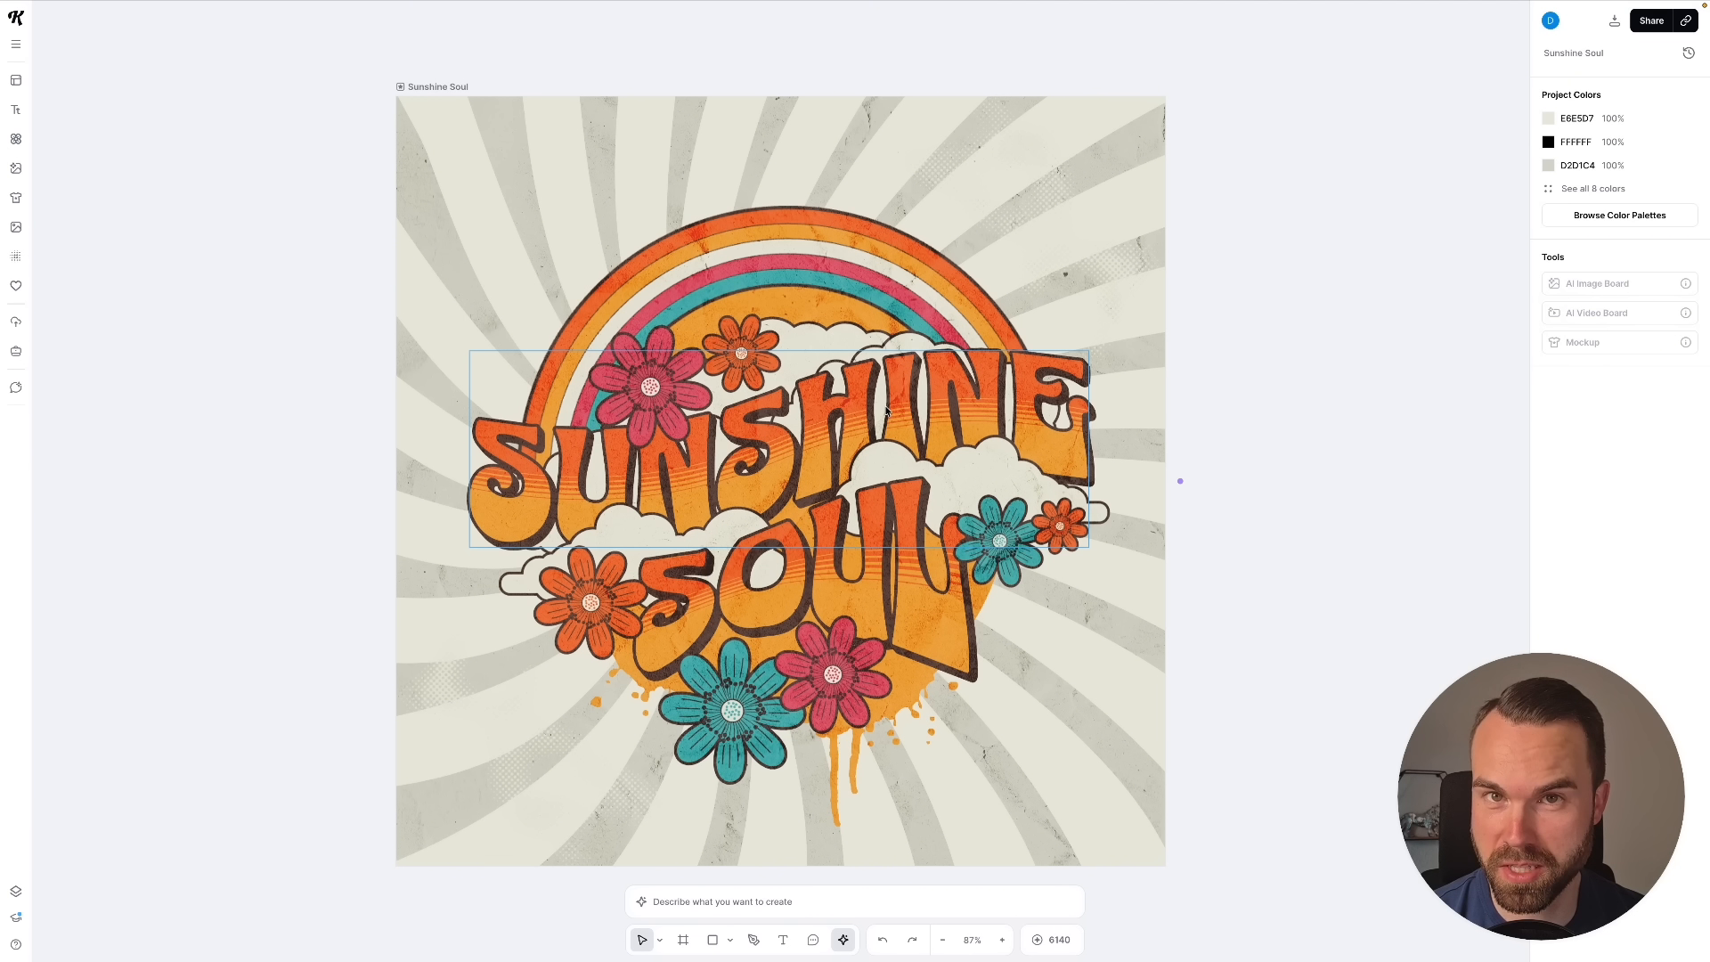
- Replace the word "SOUL" in the Sunshine Soul design with "POD" and deselect the text
{"action": "double_click", "coordinate": [854, 567]}
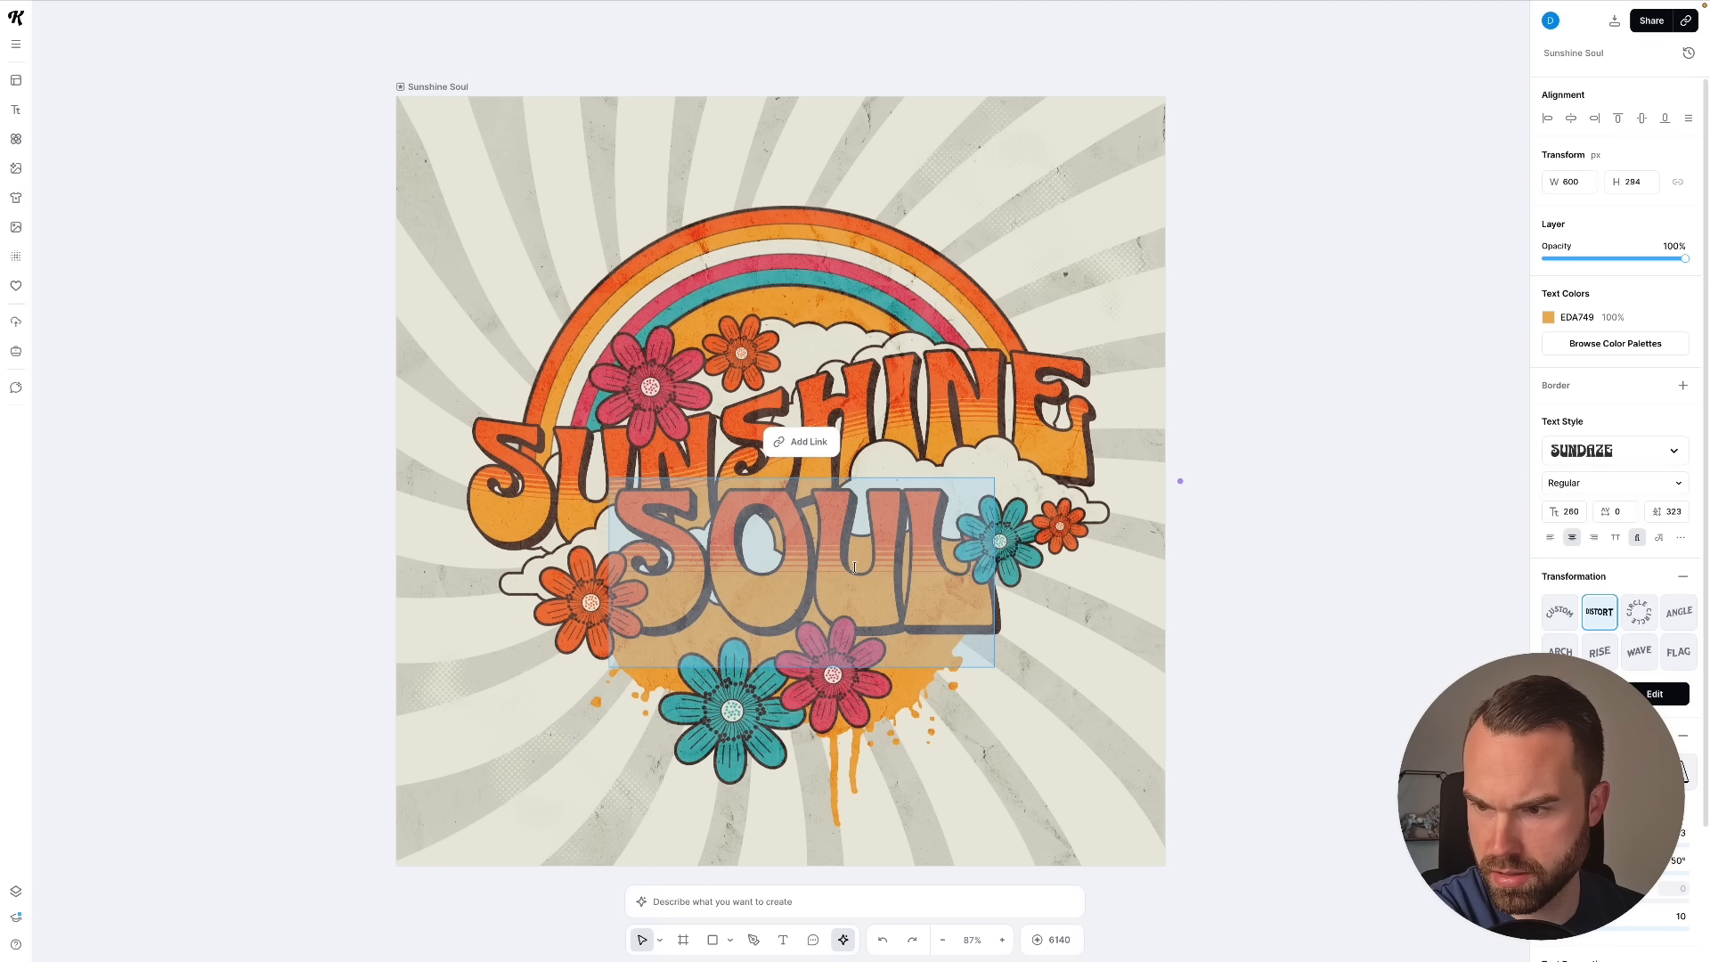
{"action": "type", "text": "POD"}
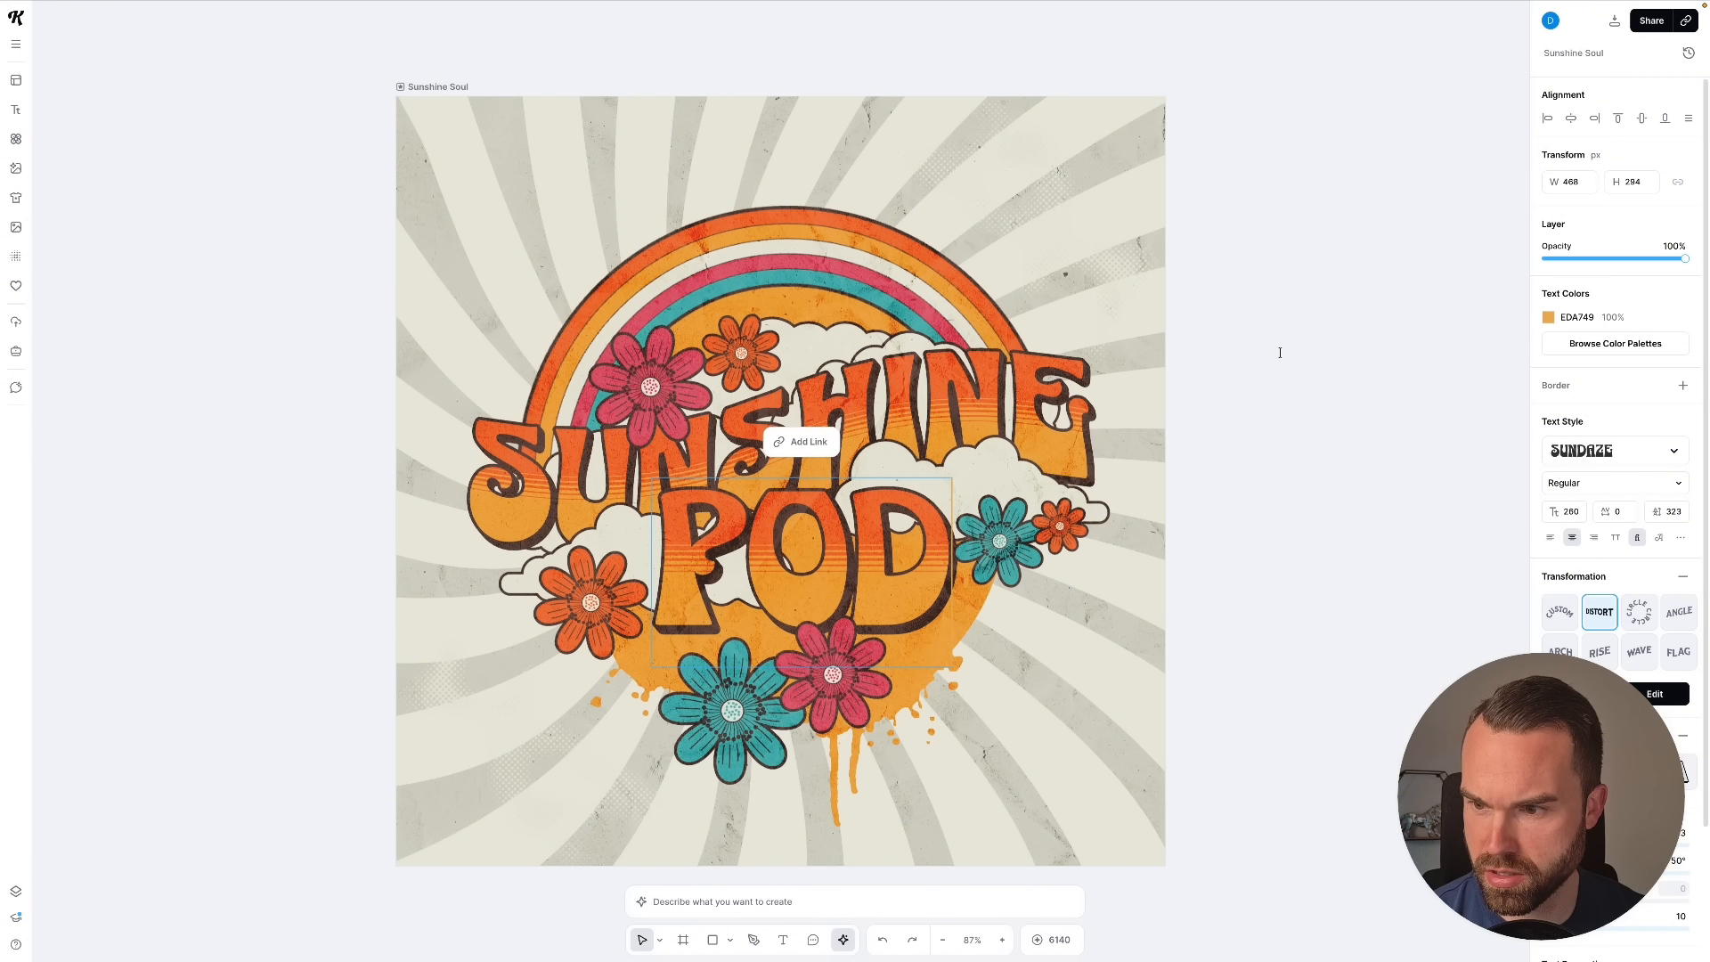
{"action": "key", "text": "Escape"}
{"action": "key", "text": "Escape"}
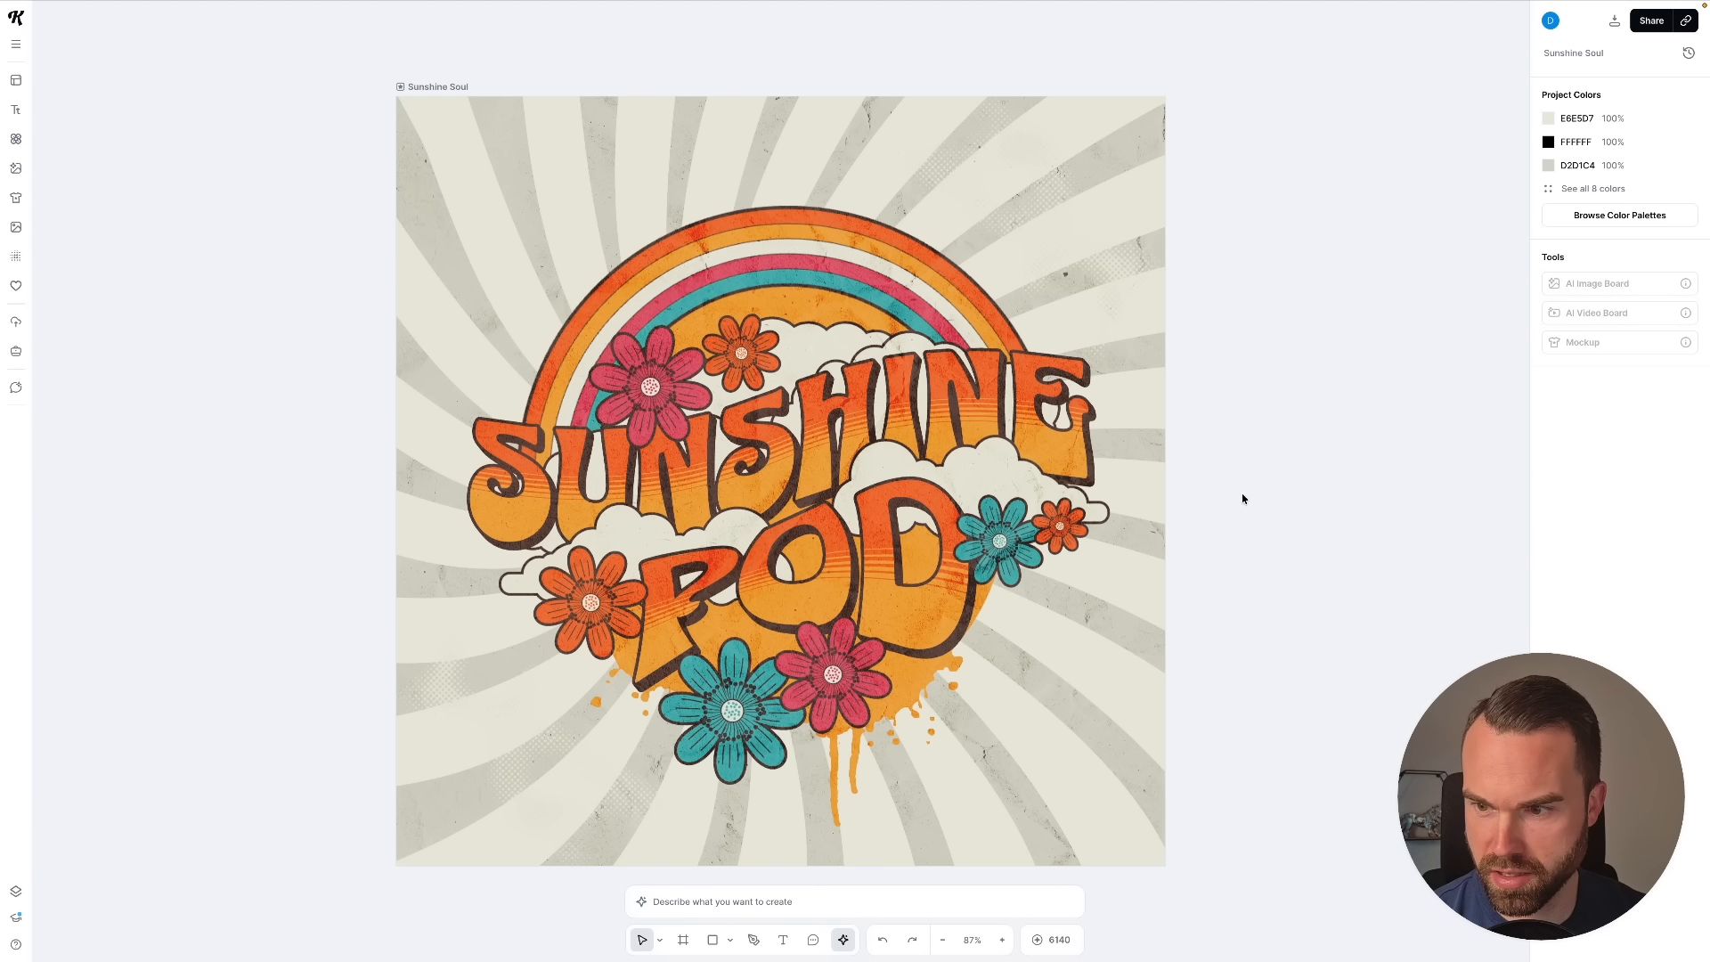